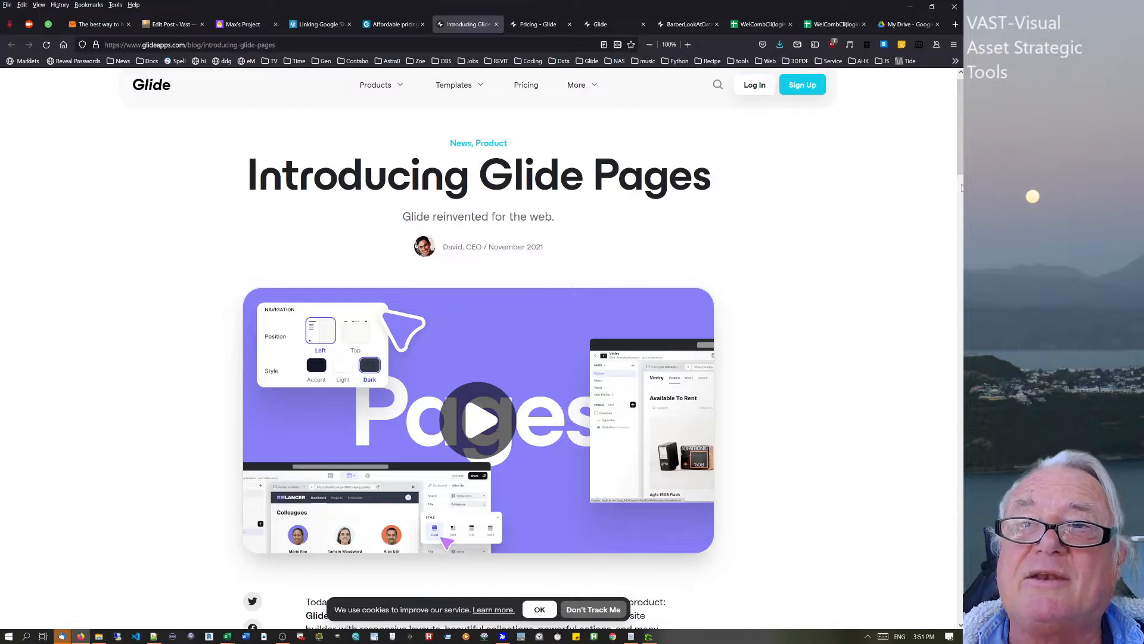
- Switch from the Glide Pages announcement to the published Glide project page and highlight the curved-fire-8785 part of its web address
scroll(855, 267, down, 2)
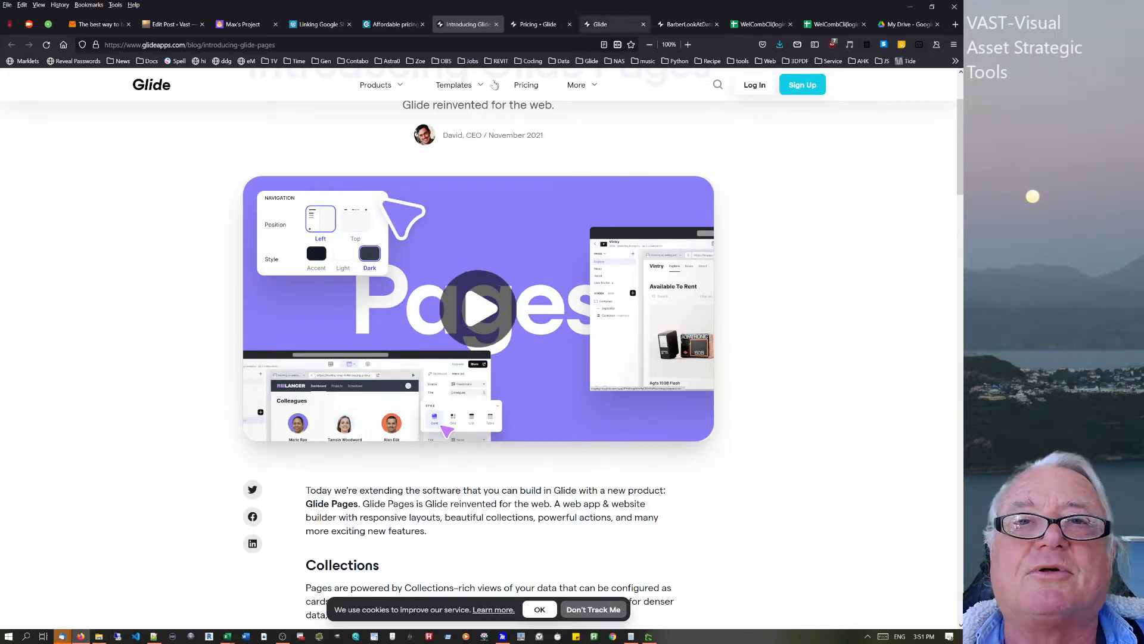
click(233, 29)
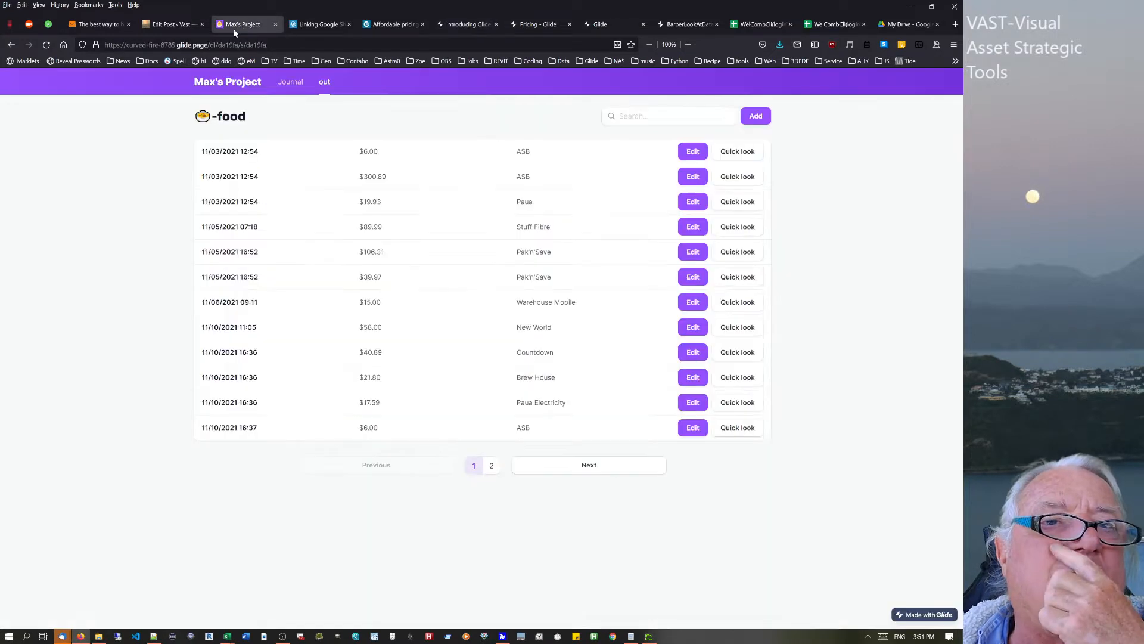
drag(177, 45, 102, 43)
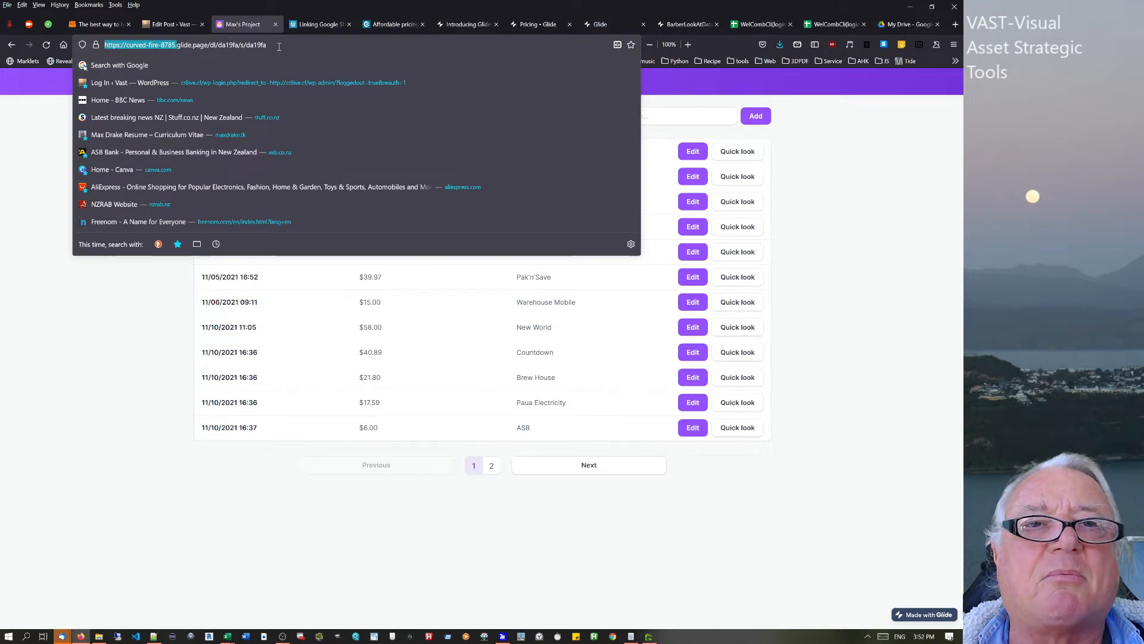
click(212, 9)
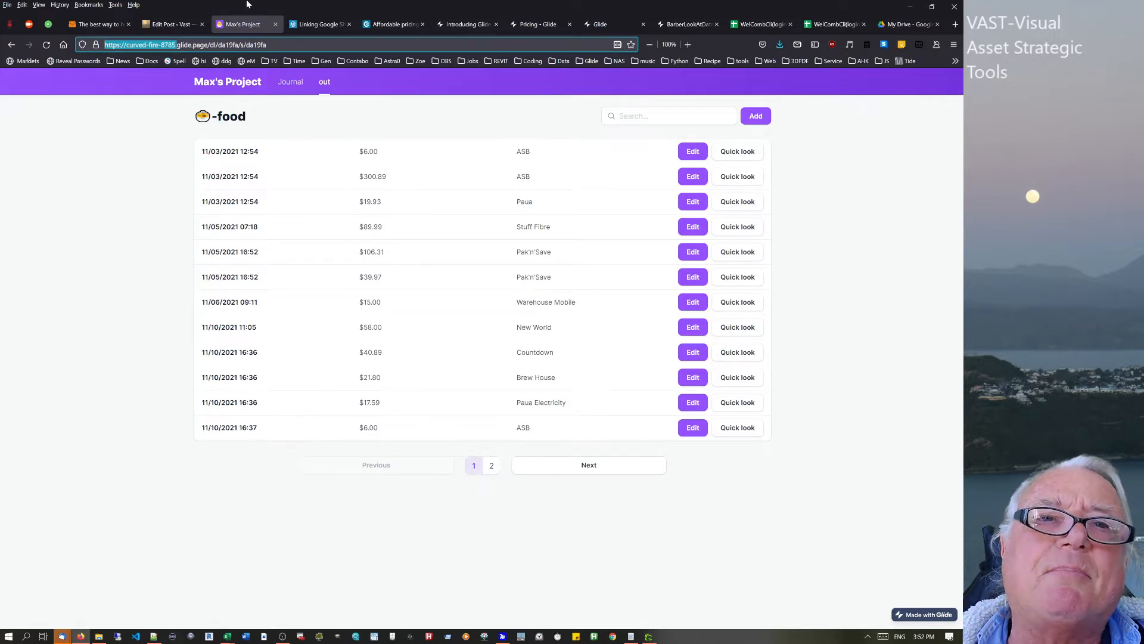
- Review the "Glide Pages -First look" post draft, from the iFrame and embed shortcodes down to the linked demo image
click(181, 25)
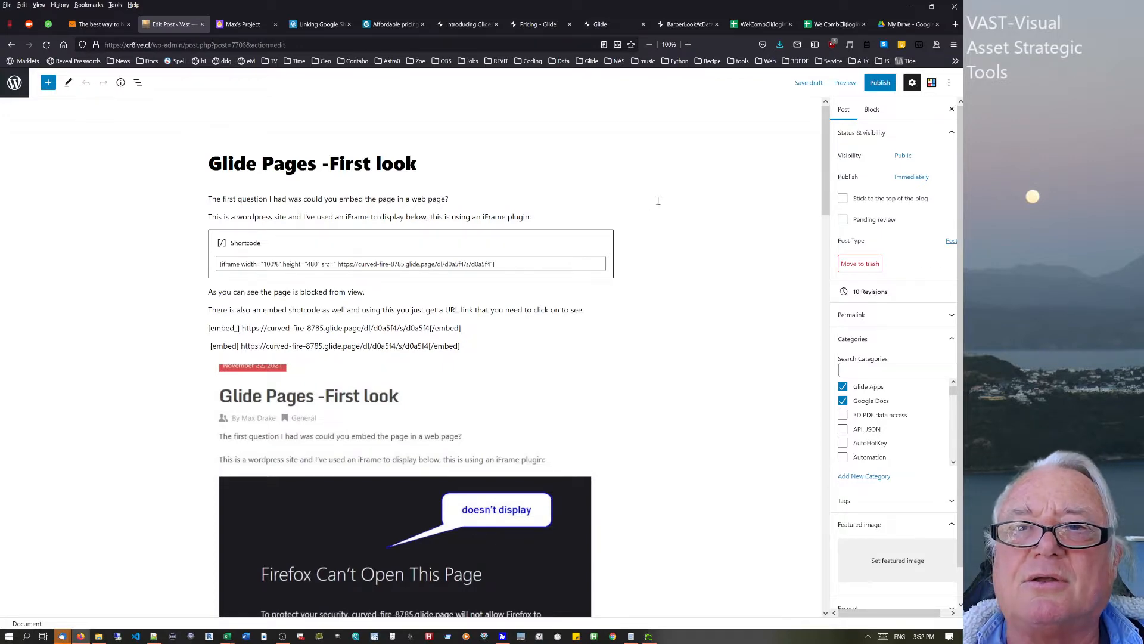
scroll(648, 229, down, 8)
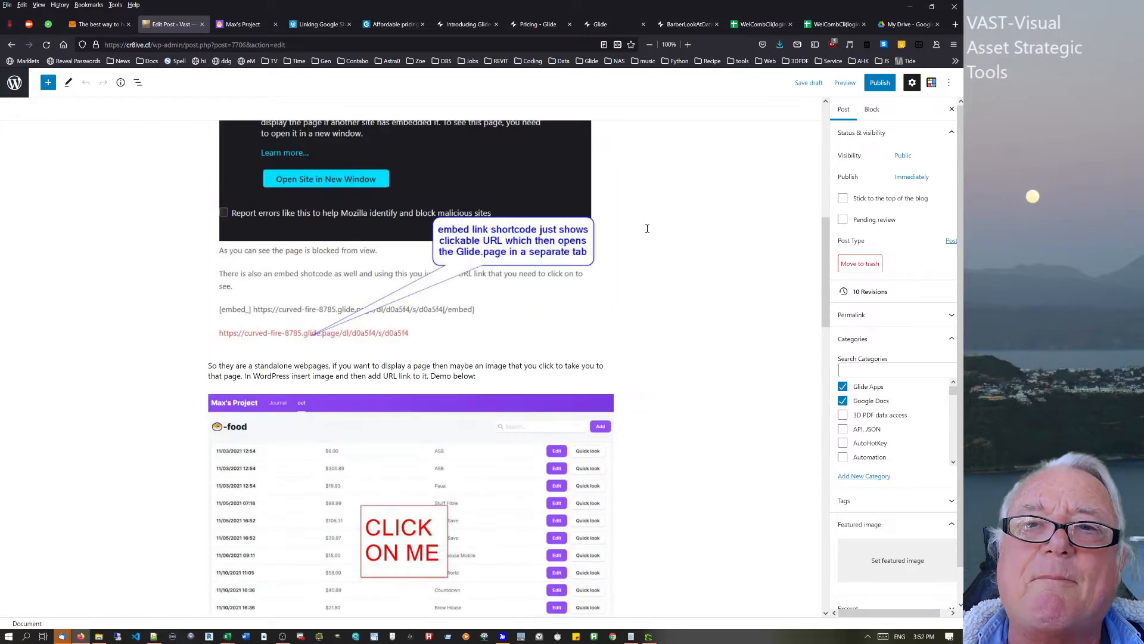
scroll(641, 284, up, 3)
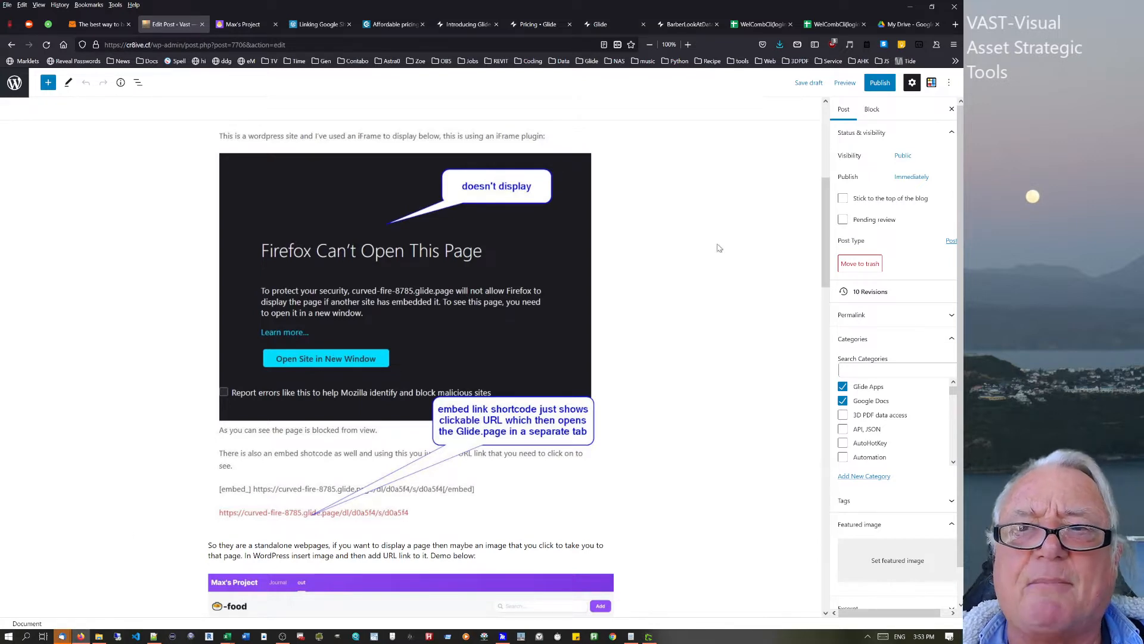
scroll(827, 209, down, 1)
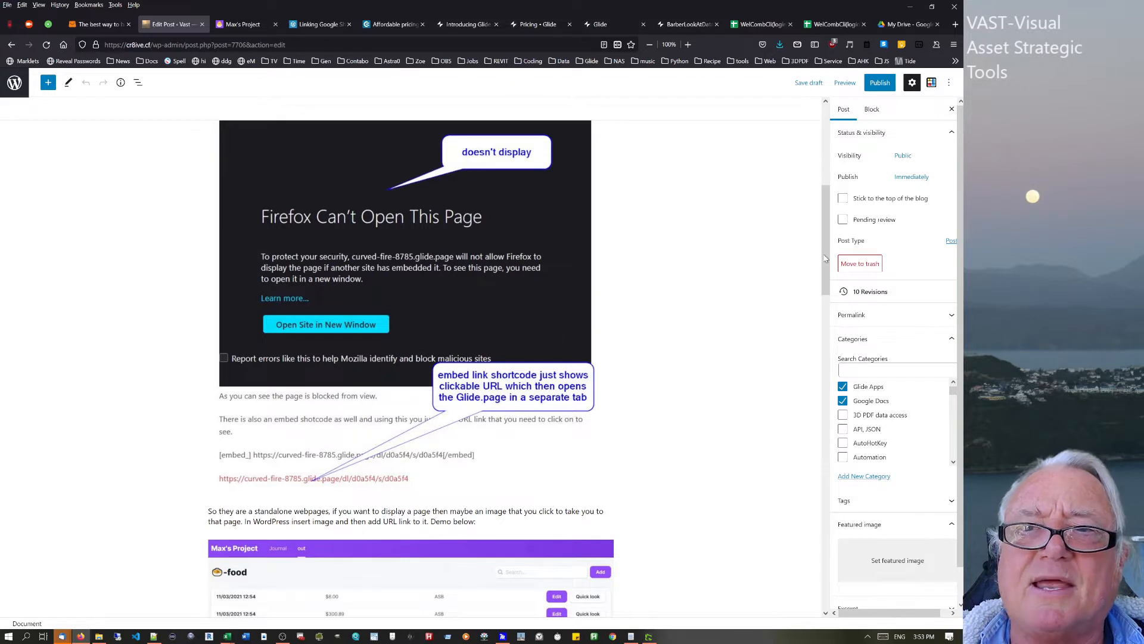
drag(825, 258, 825, 277)
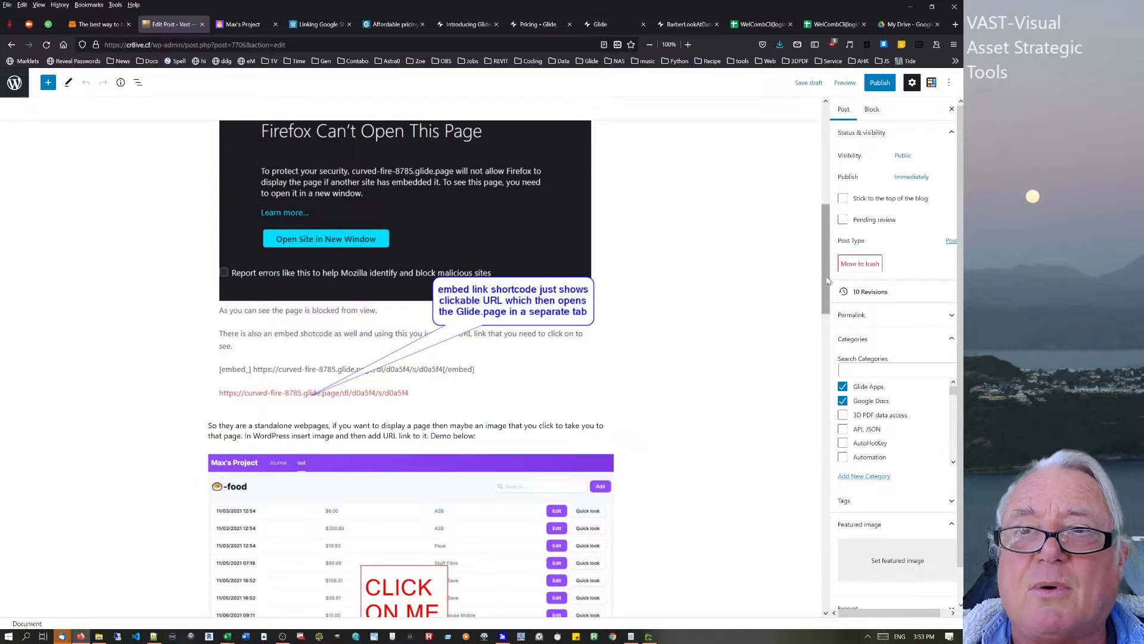
scroll(827, 280, down, 5)
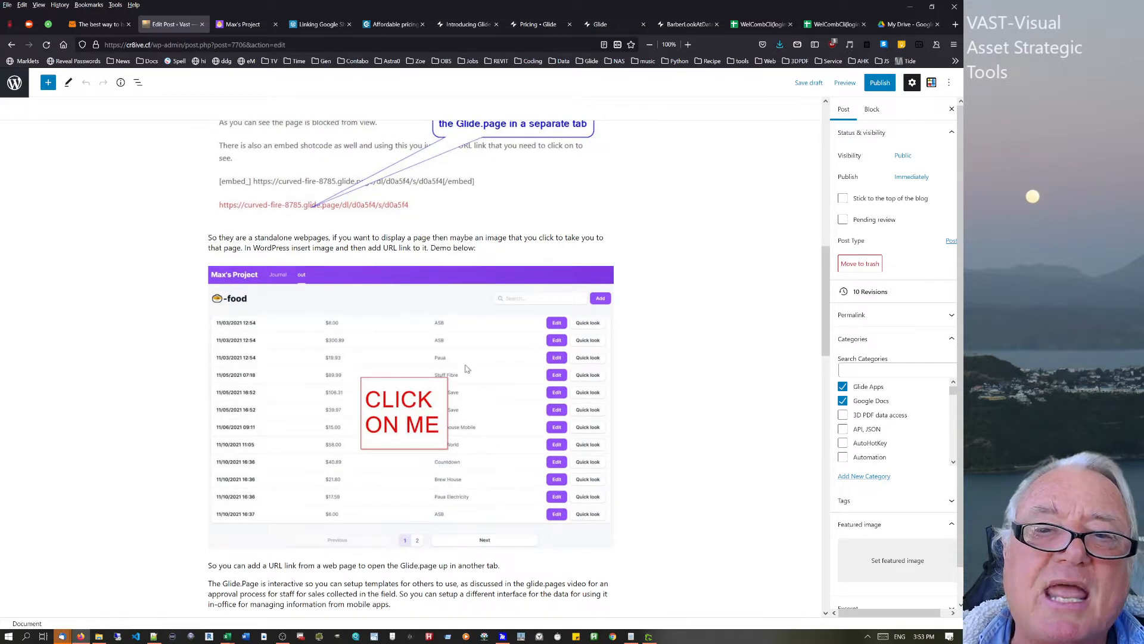
- Try to open the "CLICK ON ME" demo image in a separate tab, and return to the post draft
click(397, 431)
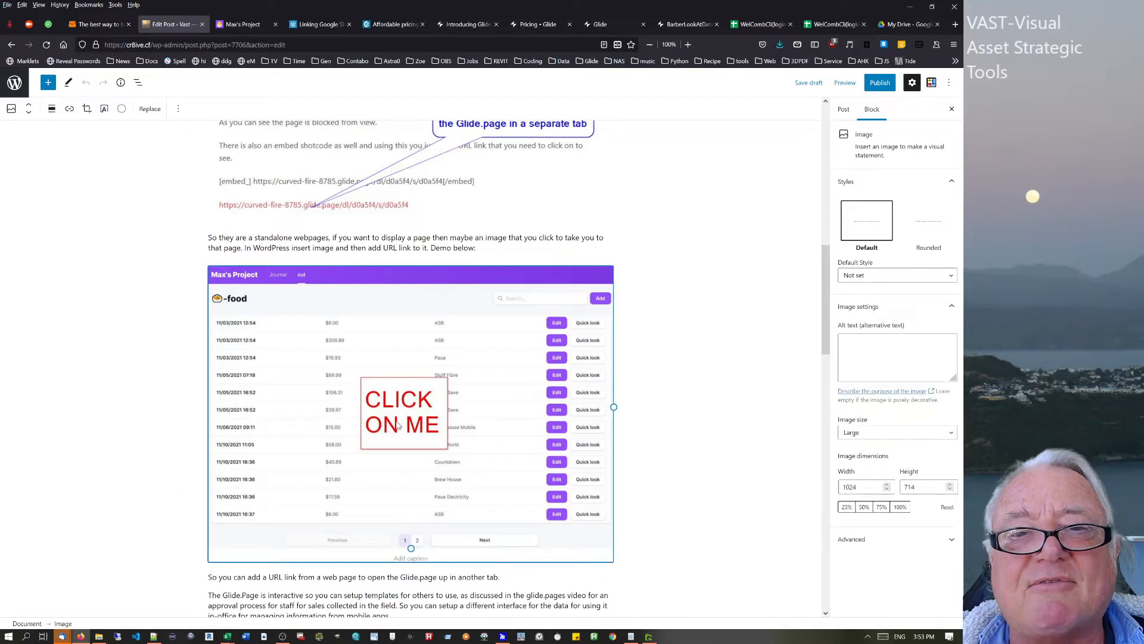
right_click(398, 425)
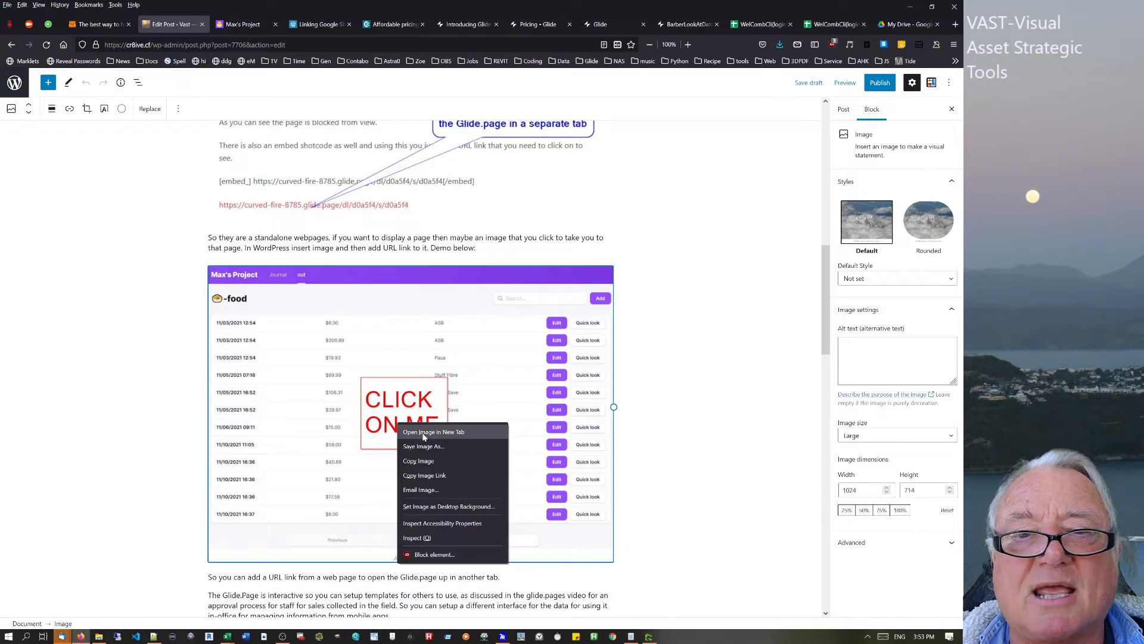
click(424, 432)
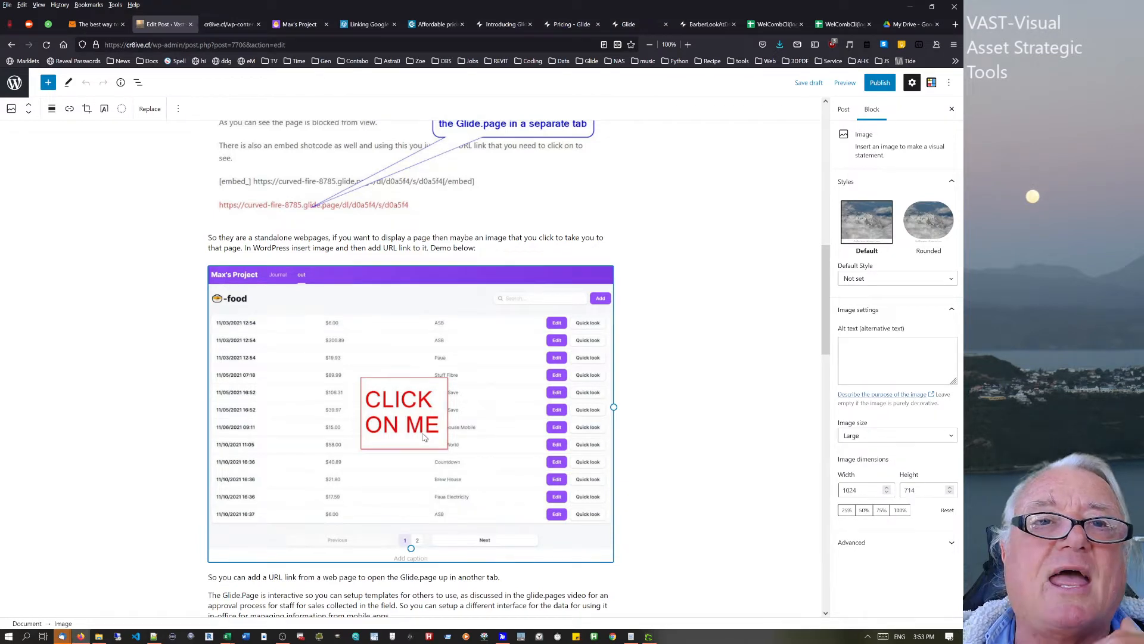
click(224, 25)
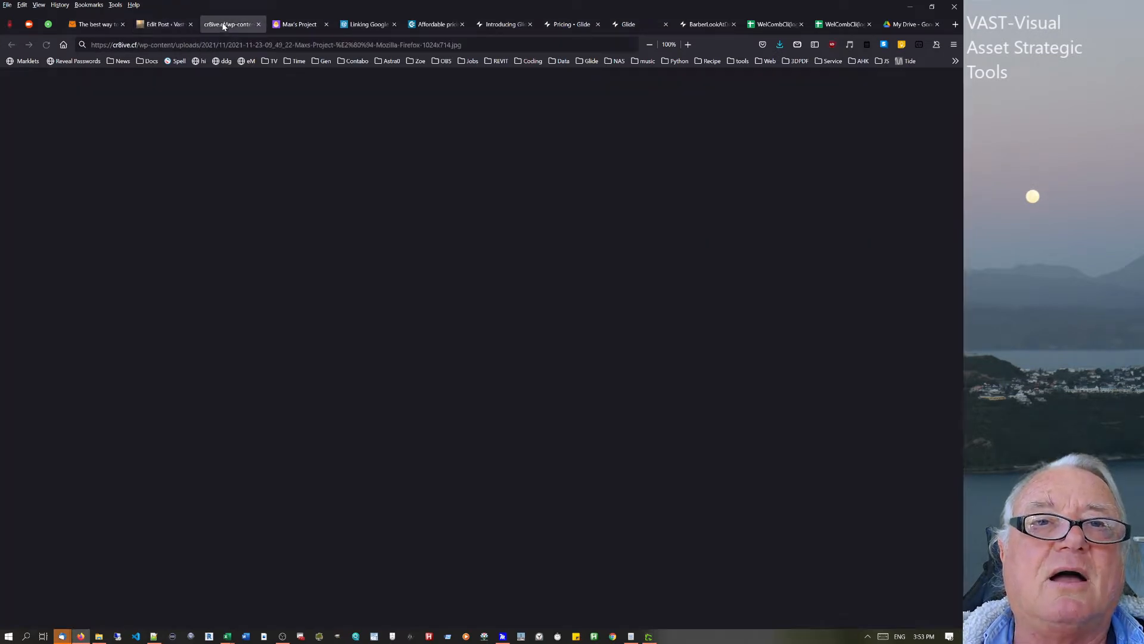
click(257, 23)
click(169, 24)
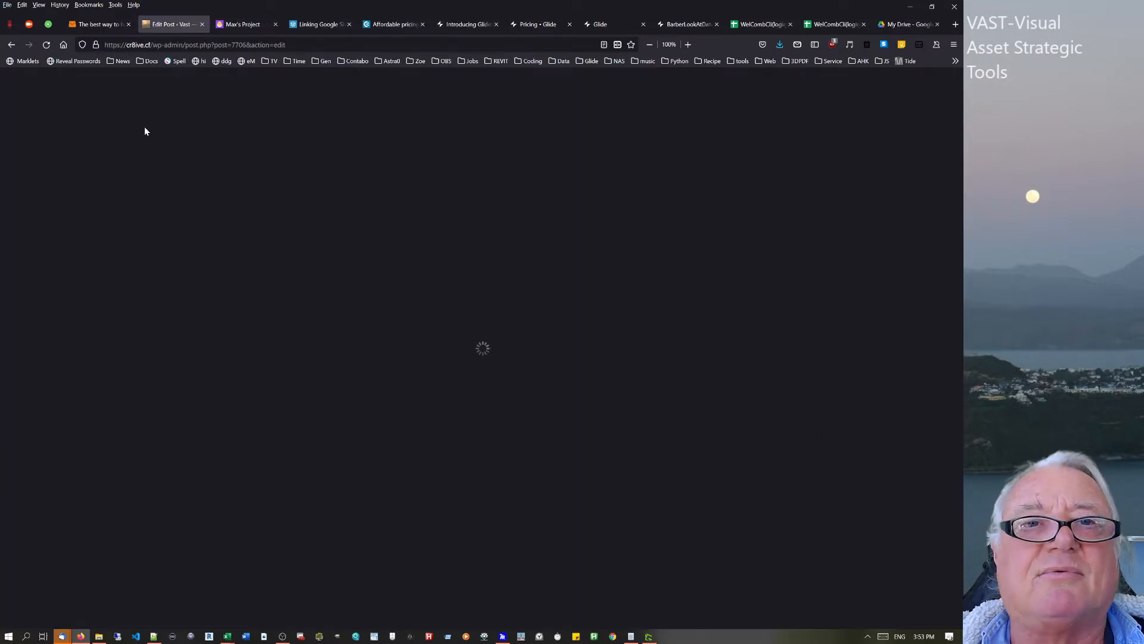
- Examine the edit form of the first expense record on the Glide project page and close it without saving
click(241, 24)
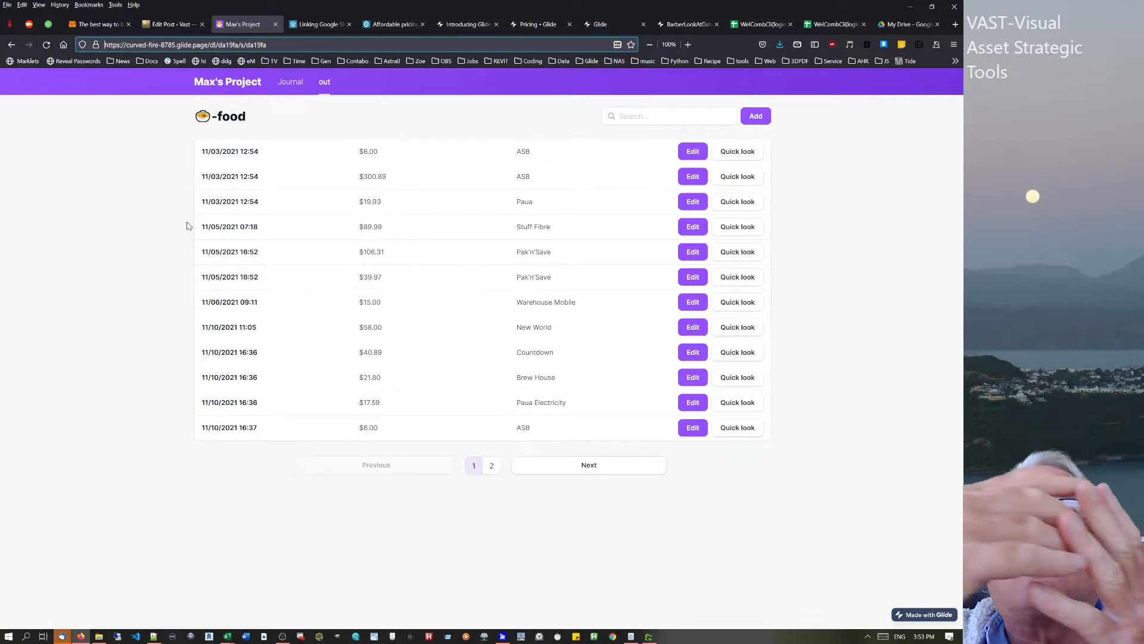
click(413, 90)
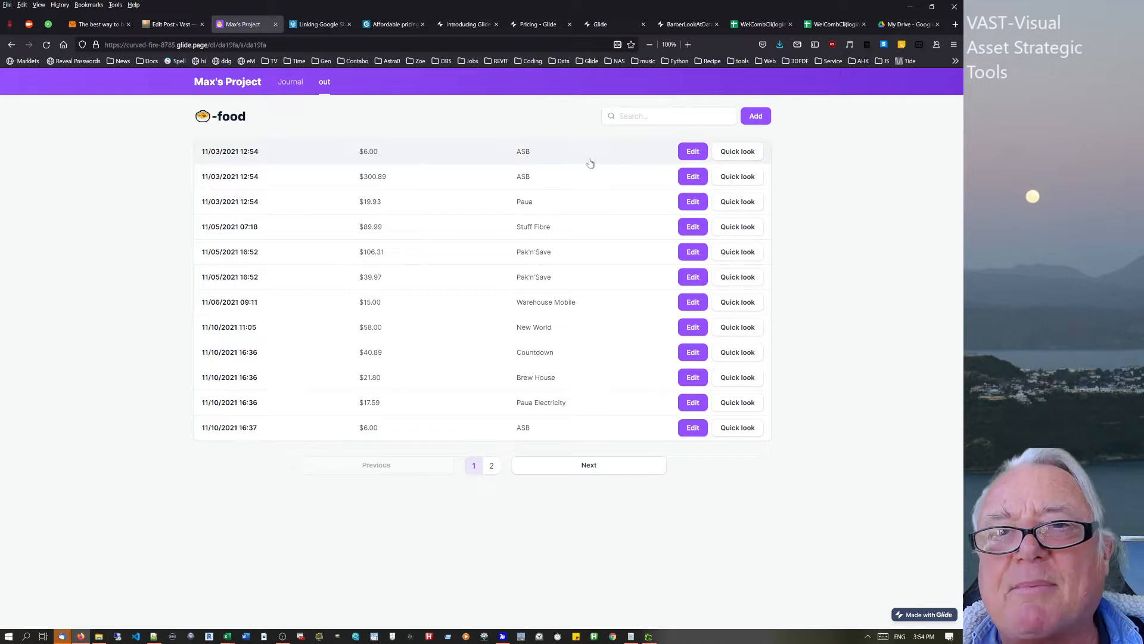
click(696, 154)
scroll(631, 201, down, 4)
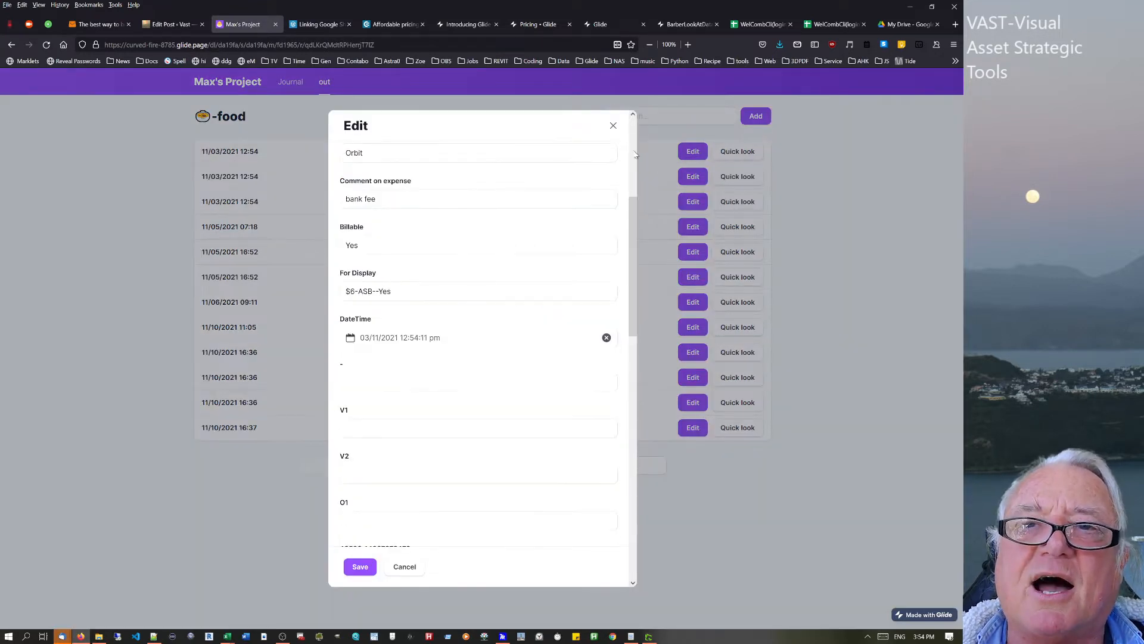
click(614, 125)
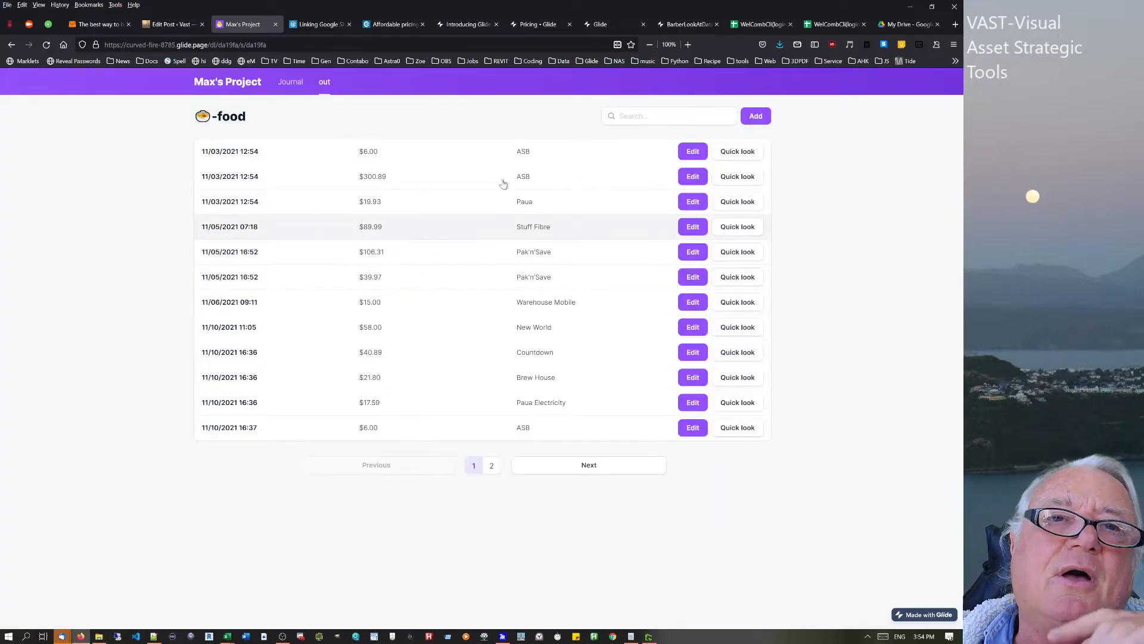
- Return to the post draft and reread the notes on the blocked iFrame and the embed link
click(167, 27)
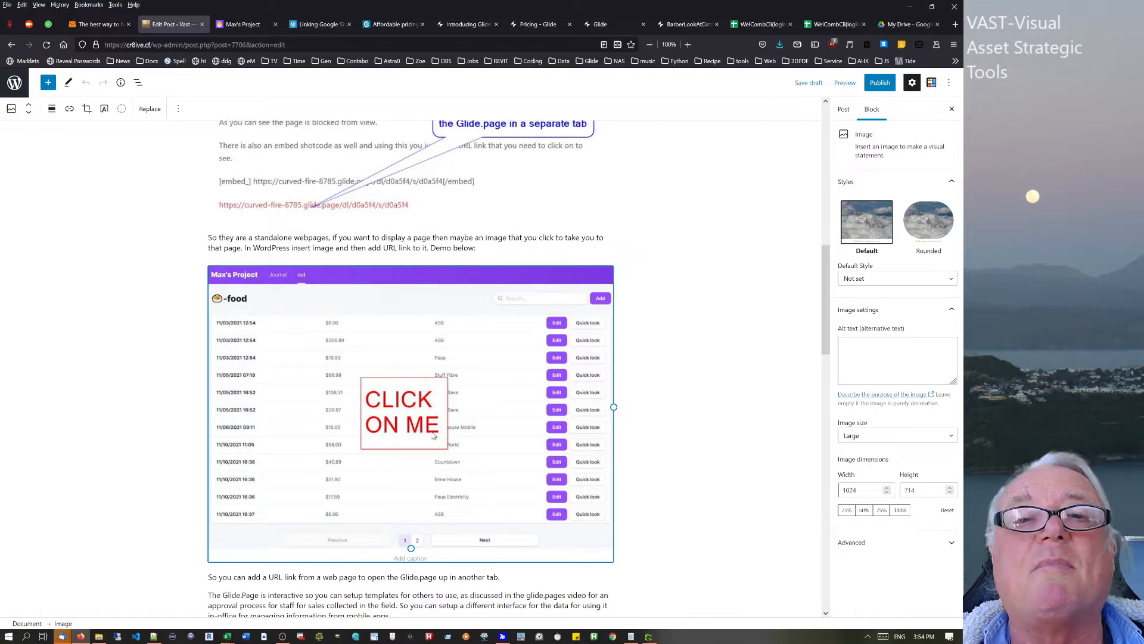
scroll(119, 488, up, 5)
scroll(412, 370, down, 1)
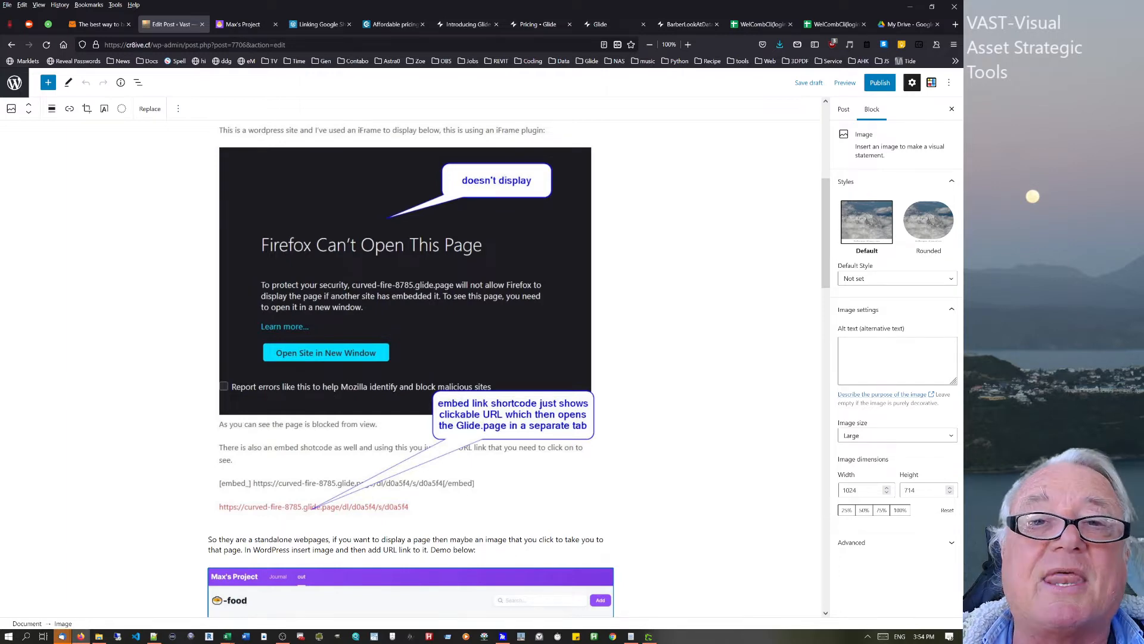
scroll(411, 370, down, 3)
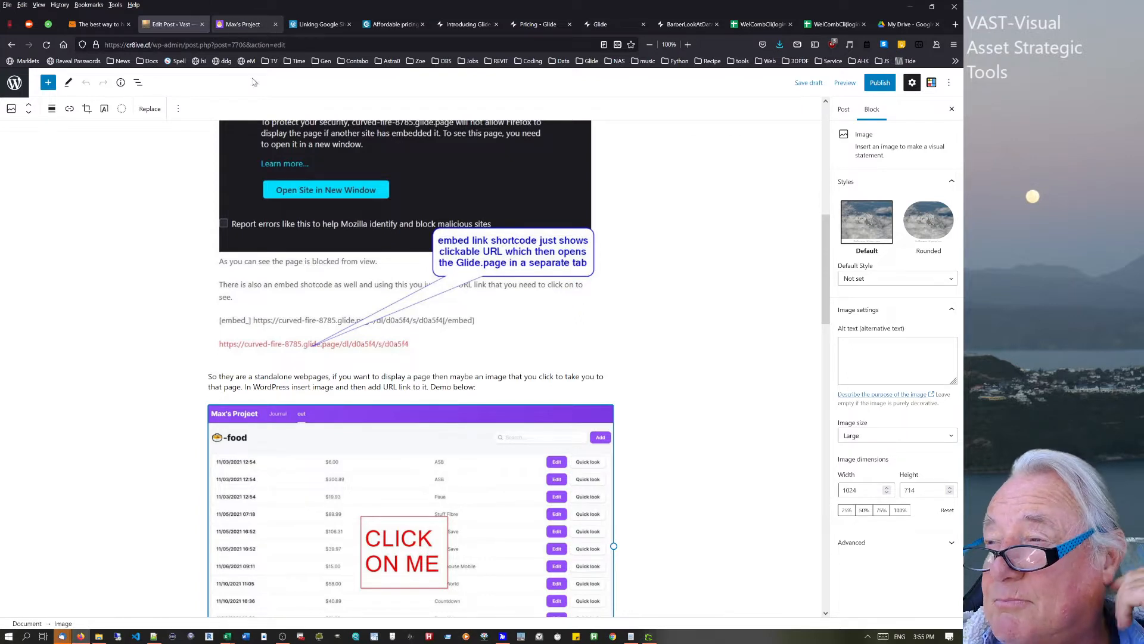
- Examine all fields in the edit form of the $300.89 expense record on the Glide page and close it without saving
click(244, 25)
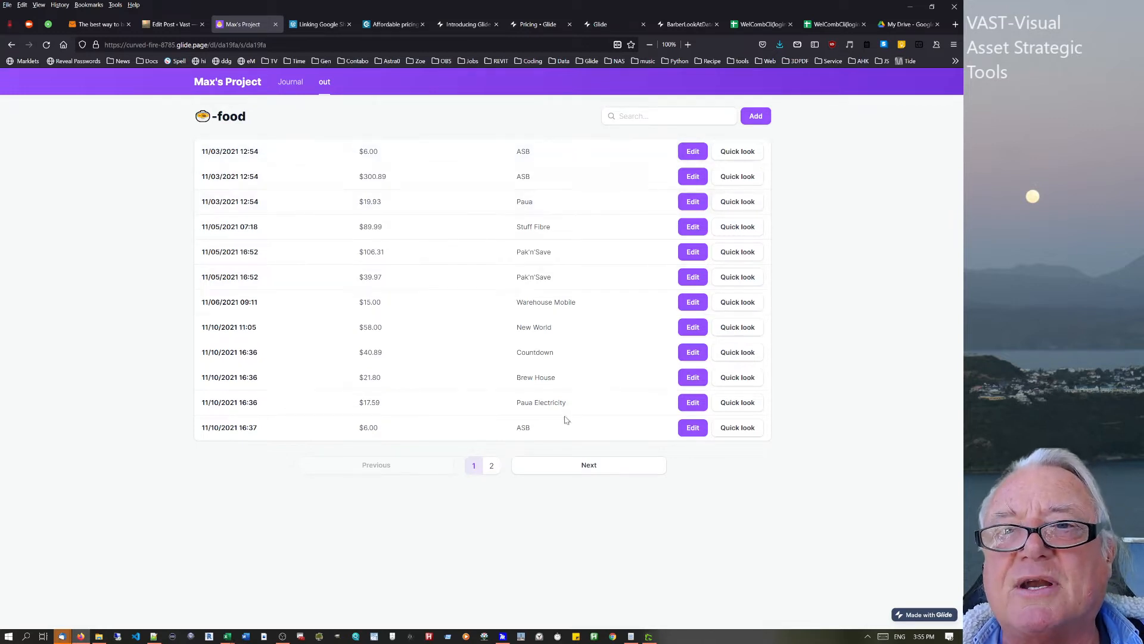
click(693, 179)
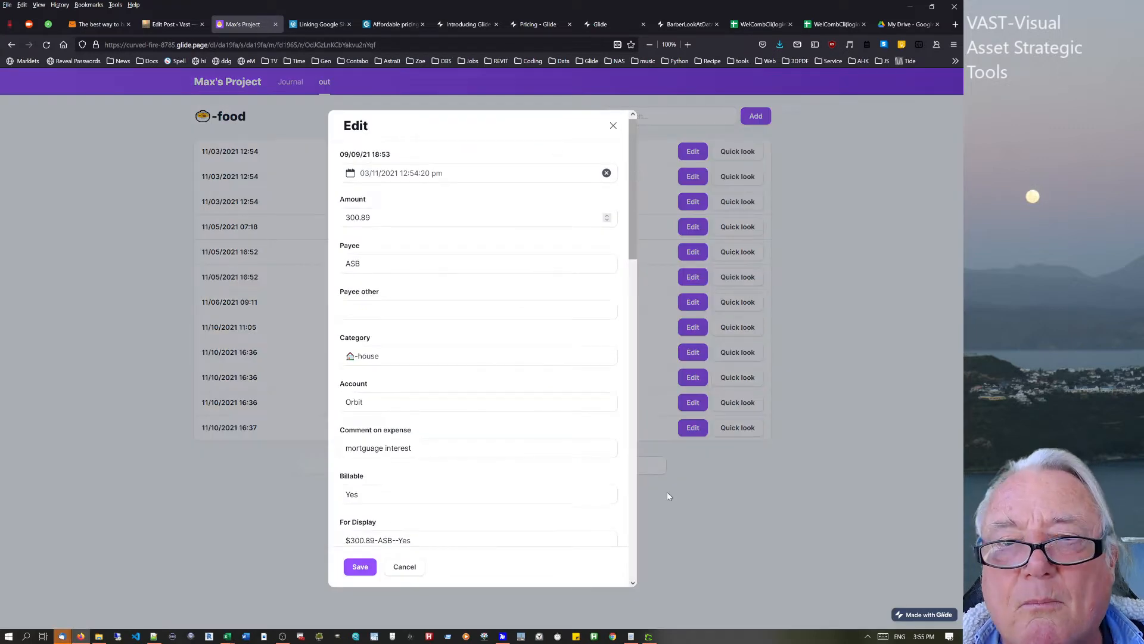
scroll(657, 564, down, 15)
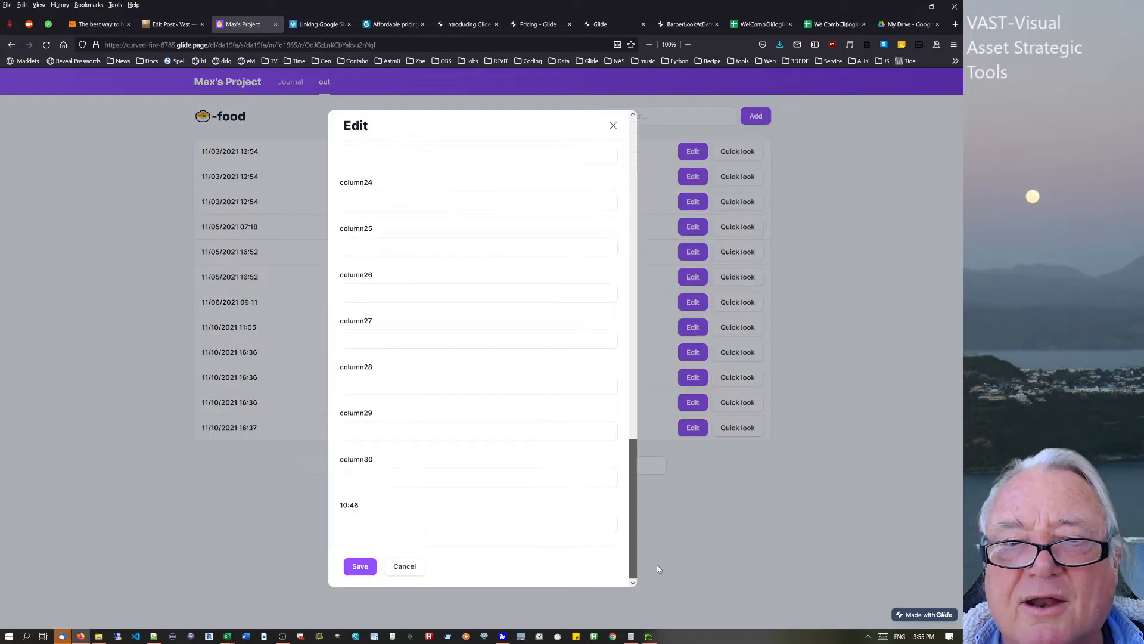
click(613, 126)
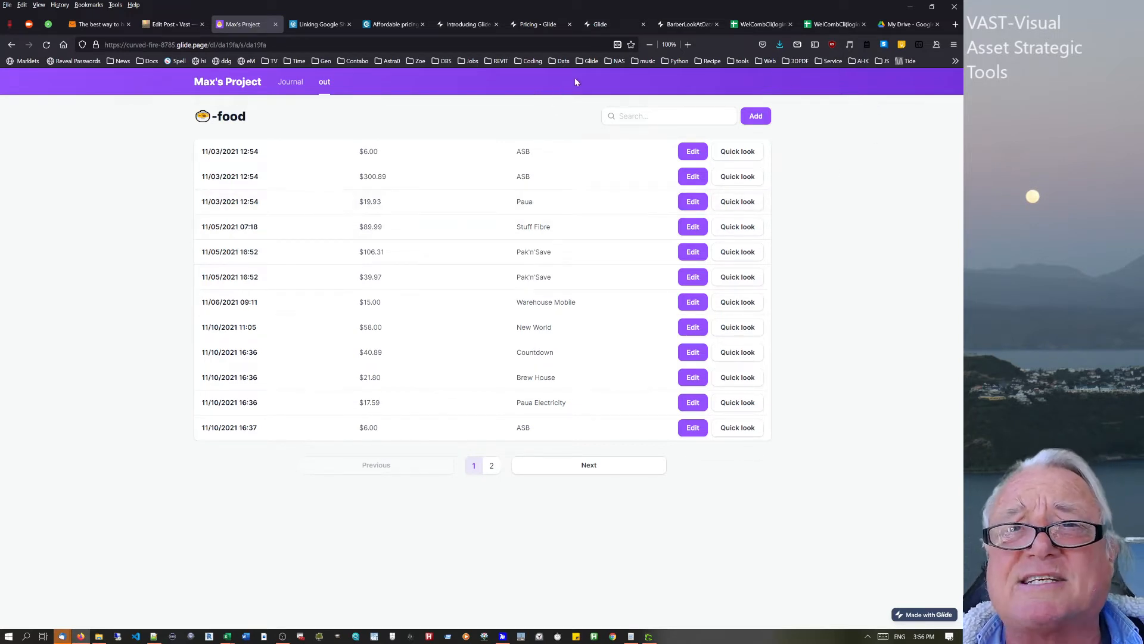
- Preview the Glide page's printout with Save to PDF as the destination and cancel the print
click(953, 45)
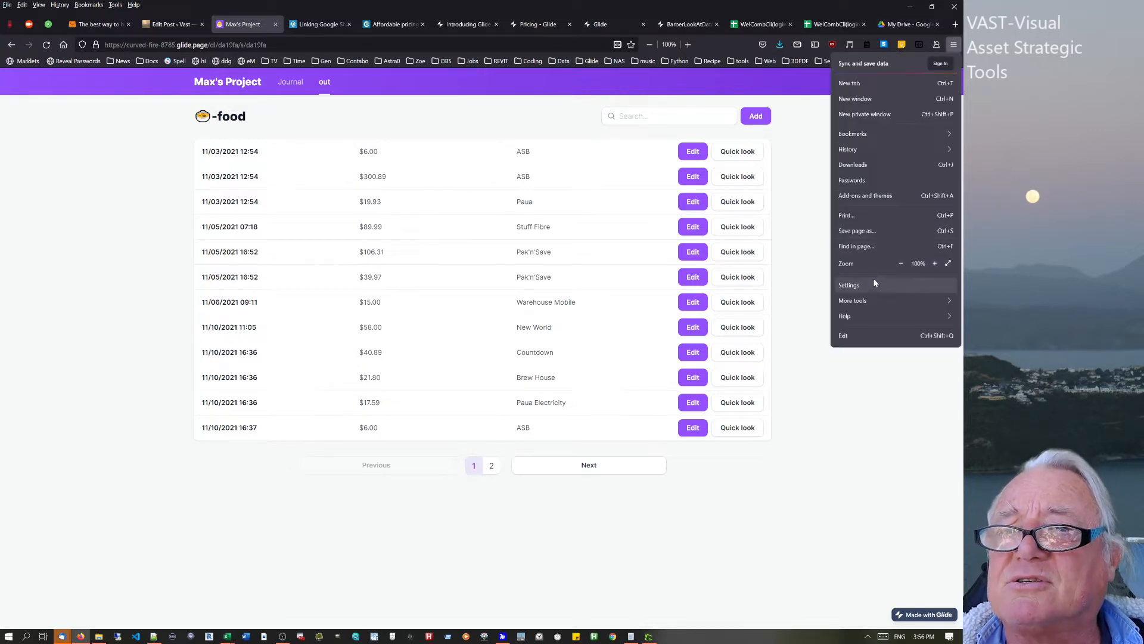
click(863, 215)
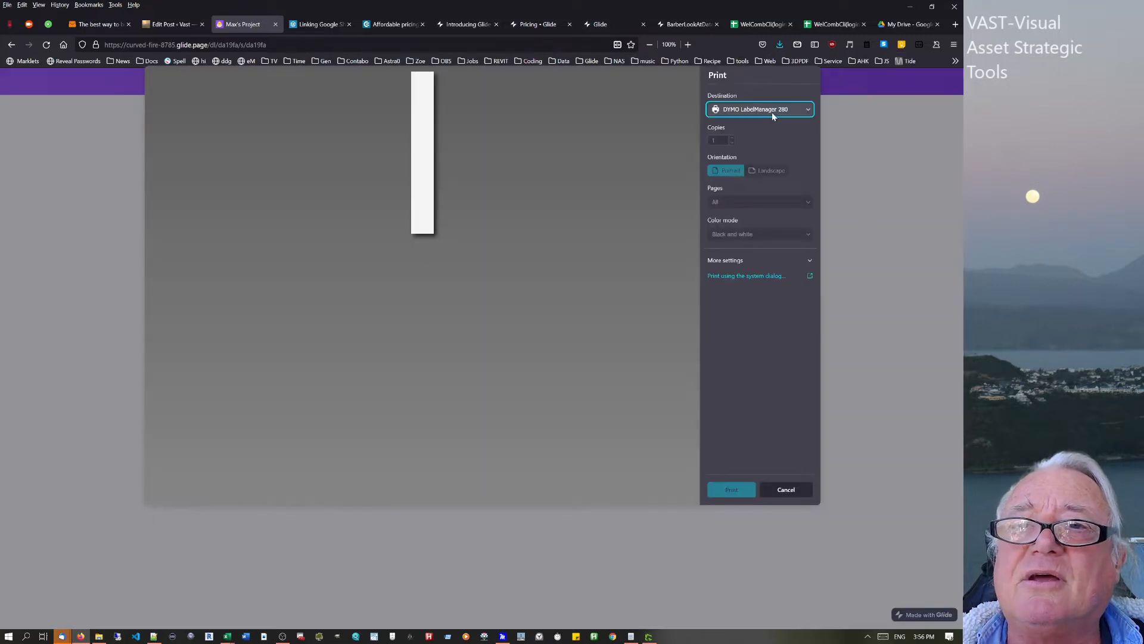
click(771, 111)
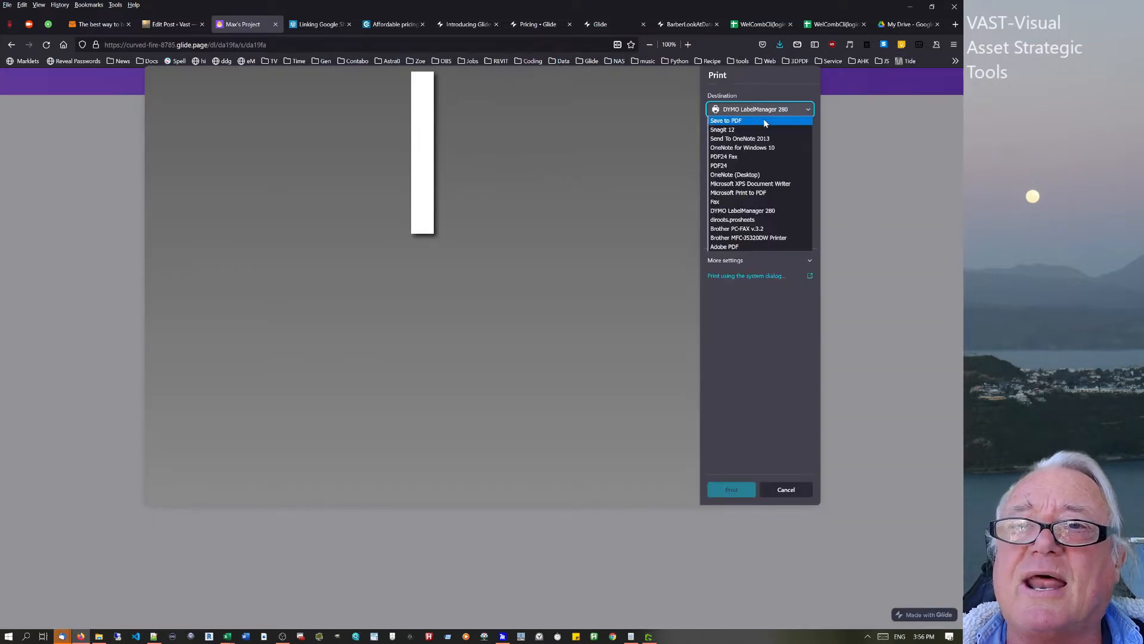
click(756, 121)
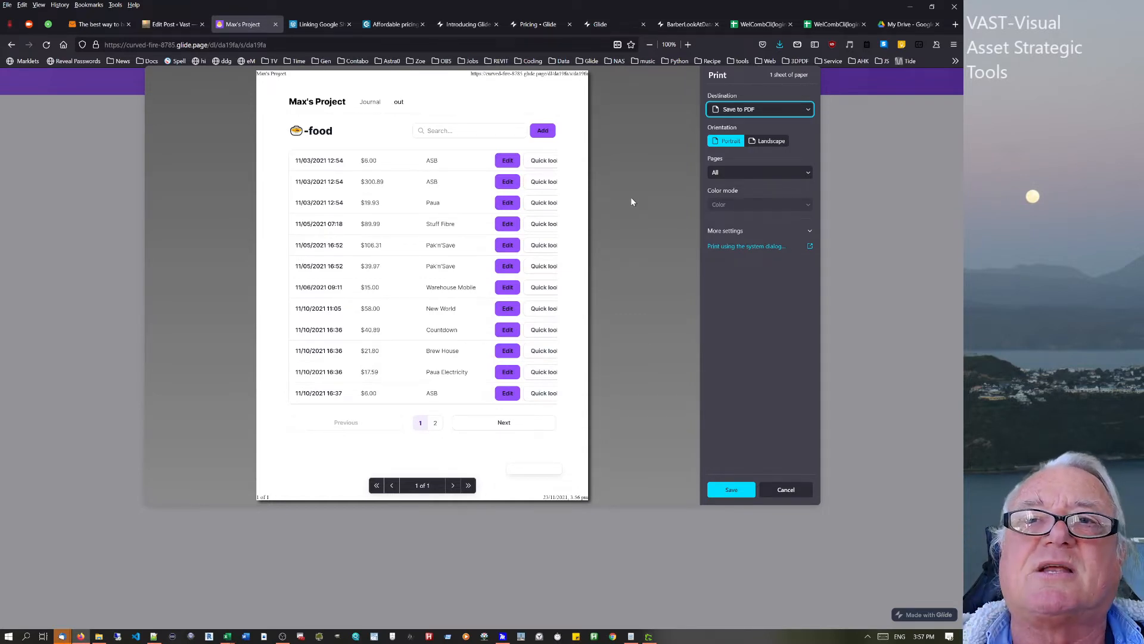
click(784, 491)
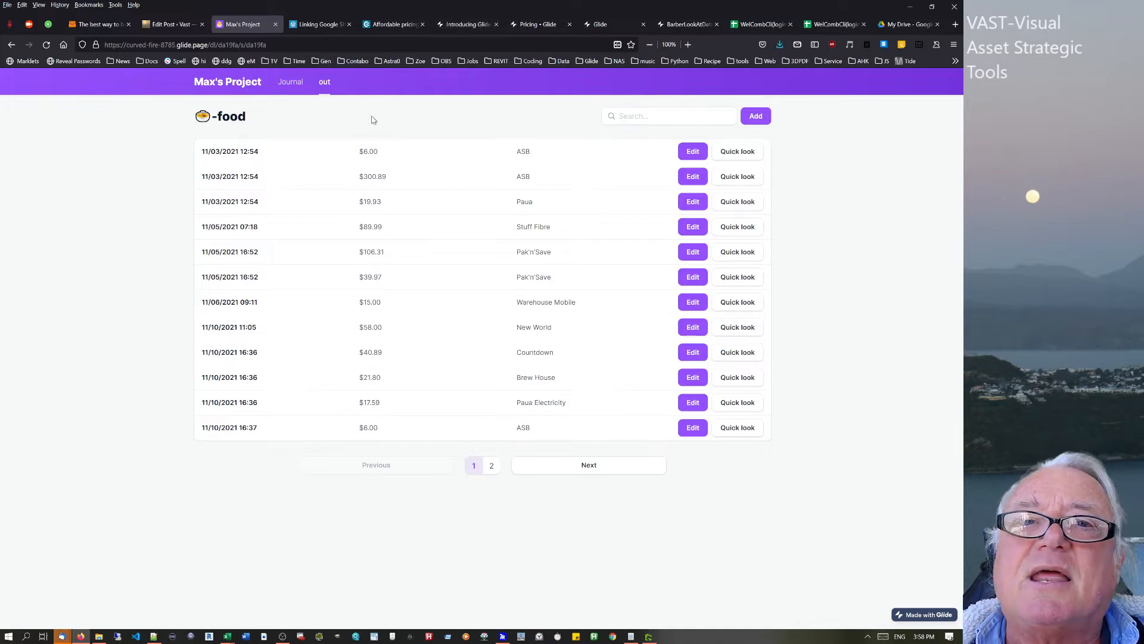
- Review the "Printing" and "Data in/out of Glide Tables" sections of the post draft
click(170, 25)
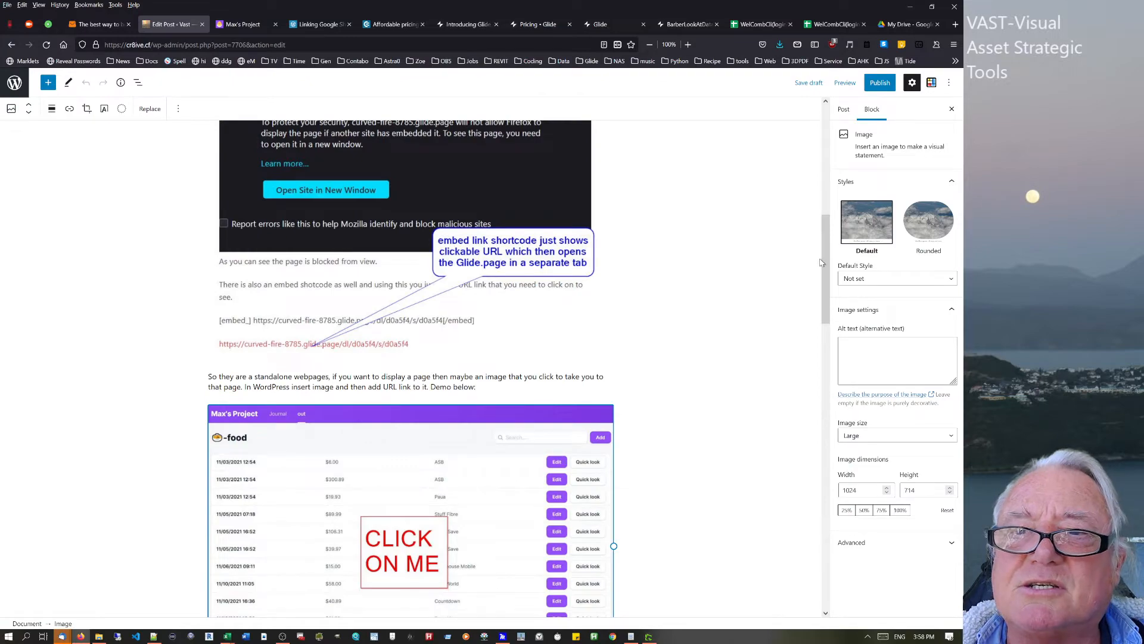
scroll(822, 269, down, 5)
scroll(811, 344, down, 10)
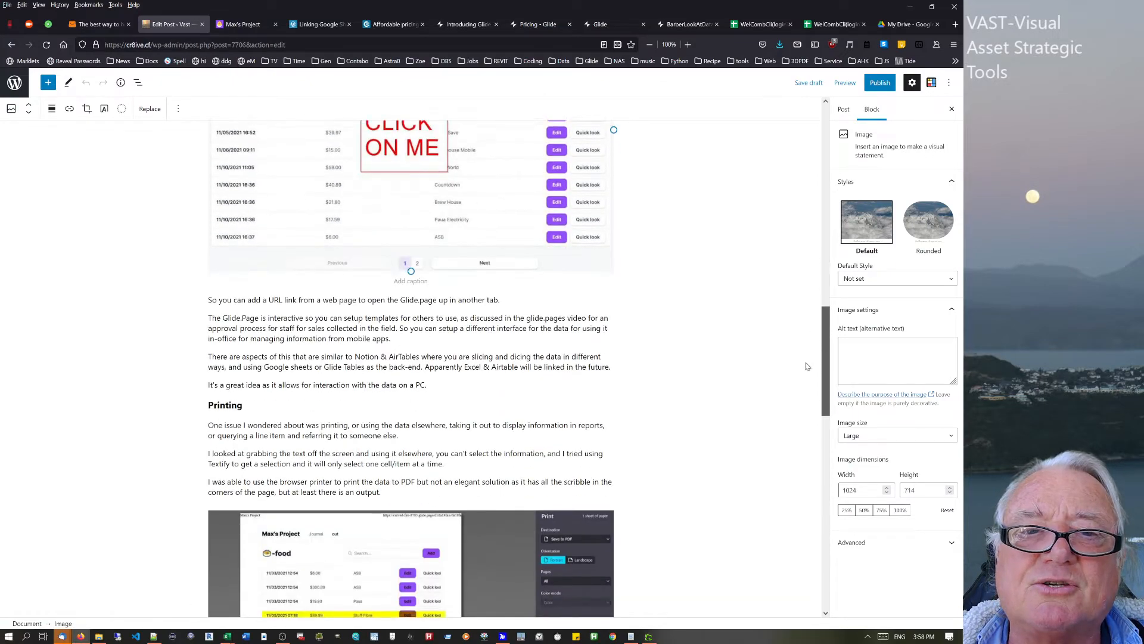
scroll(786, 454, down, 4)
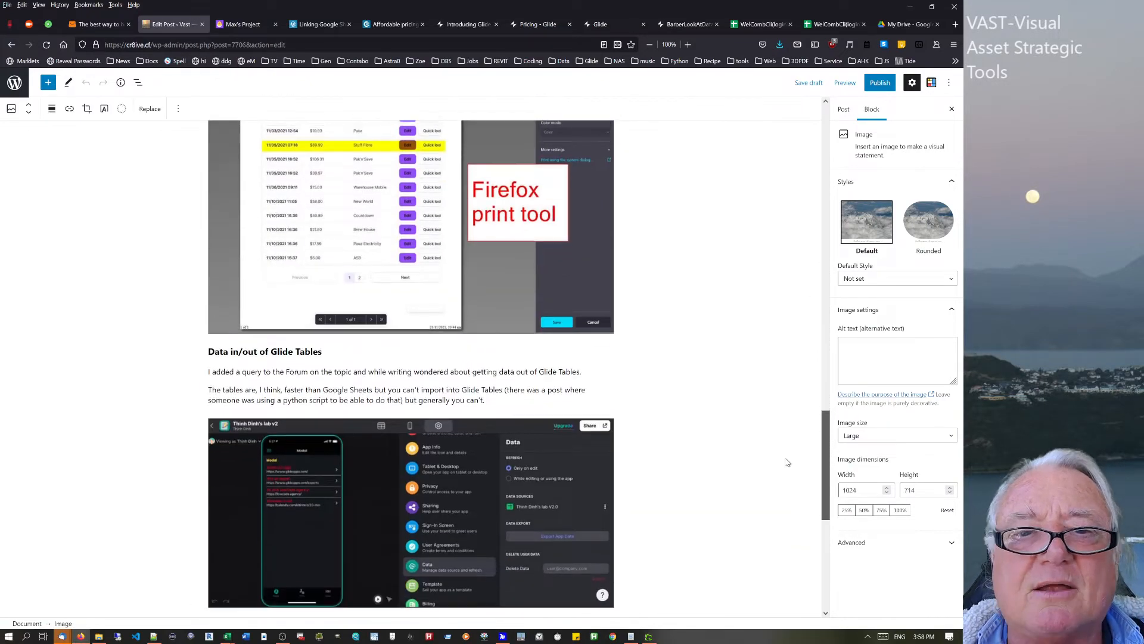
scroll(192, 380, up, 8)
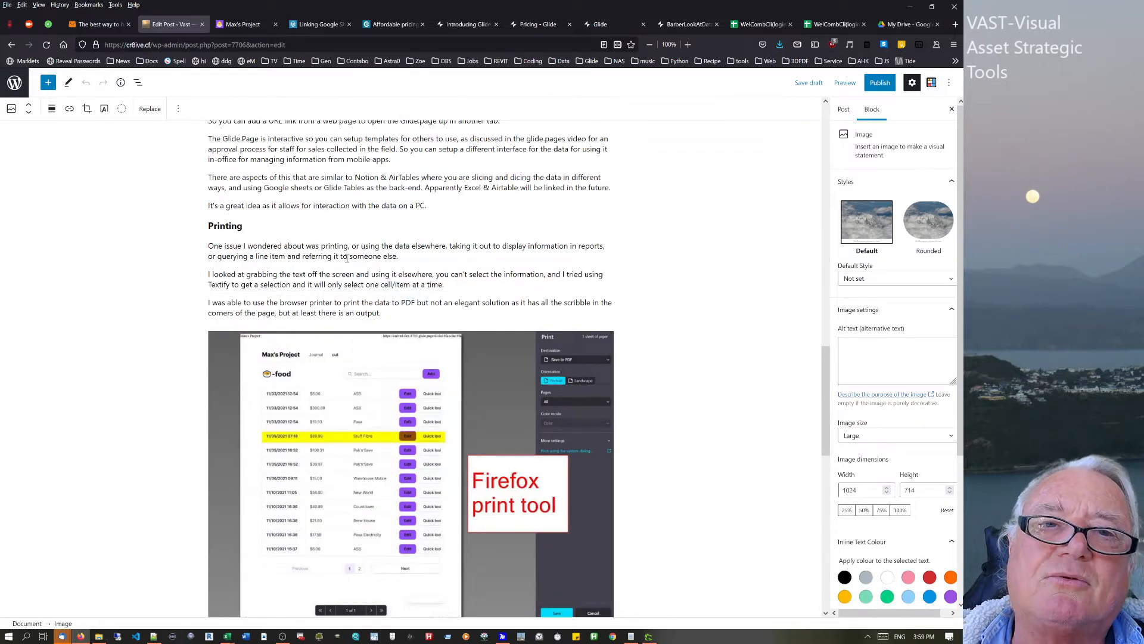
- Read the draft's notes on exporting data from Glide Tables as an .ods file
scroll(268, 250, down, 10)
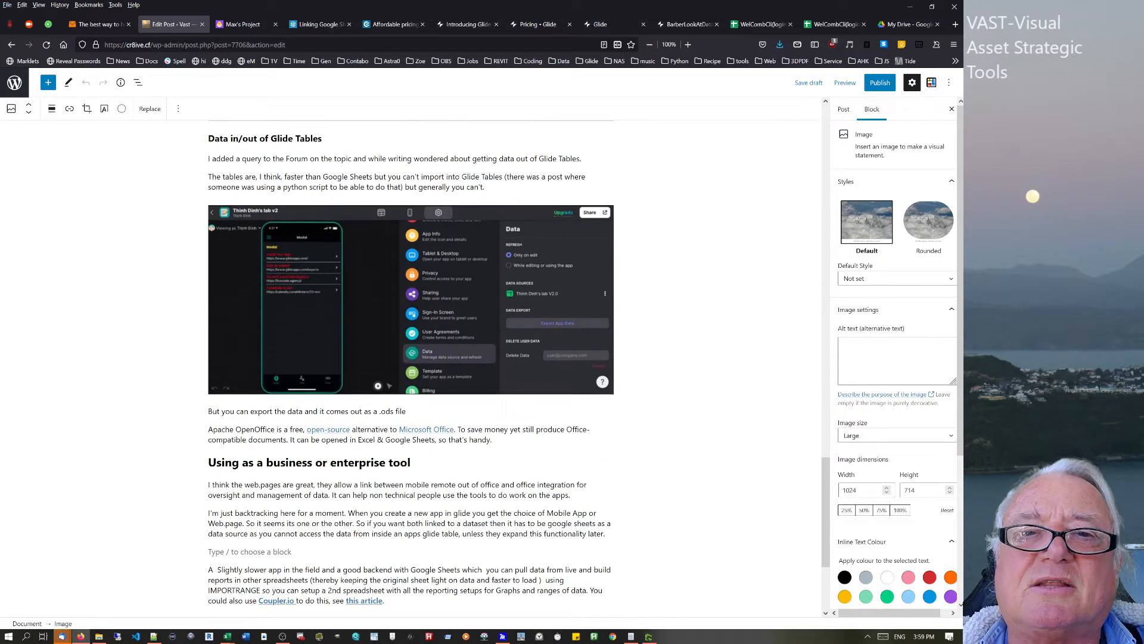
scroll(411, 366, up, 3)
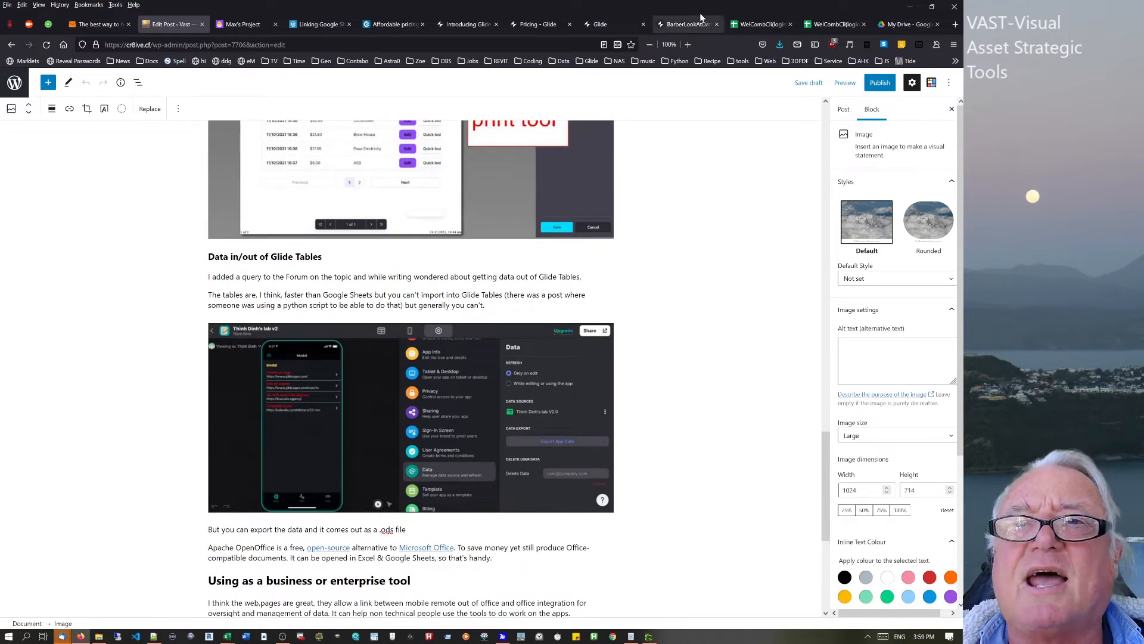
- In Glide's My Apps, walk through a new Mobile App project for Phone up to the data source choice and close it without creating
click(613, 26)
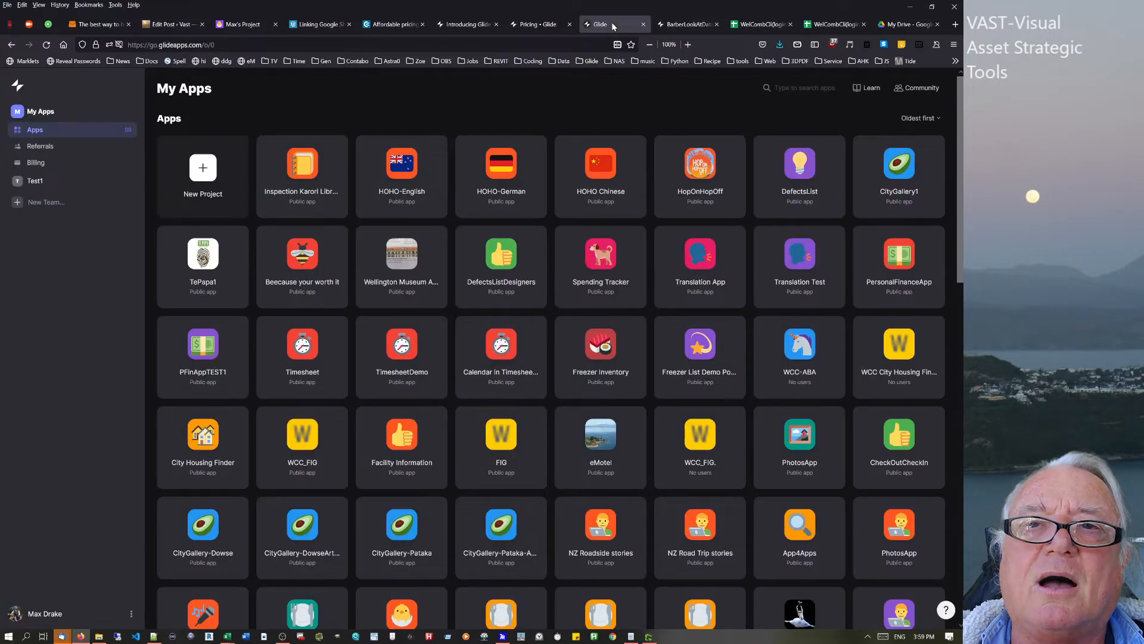
click(205, 170)
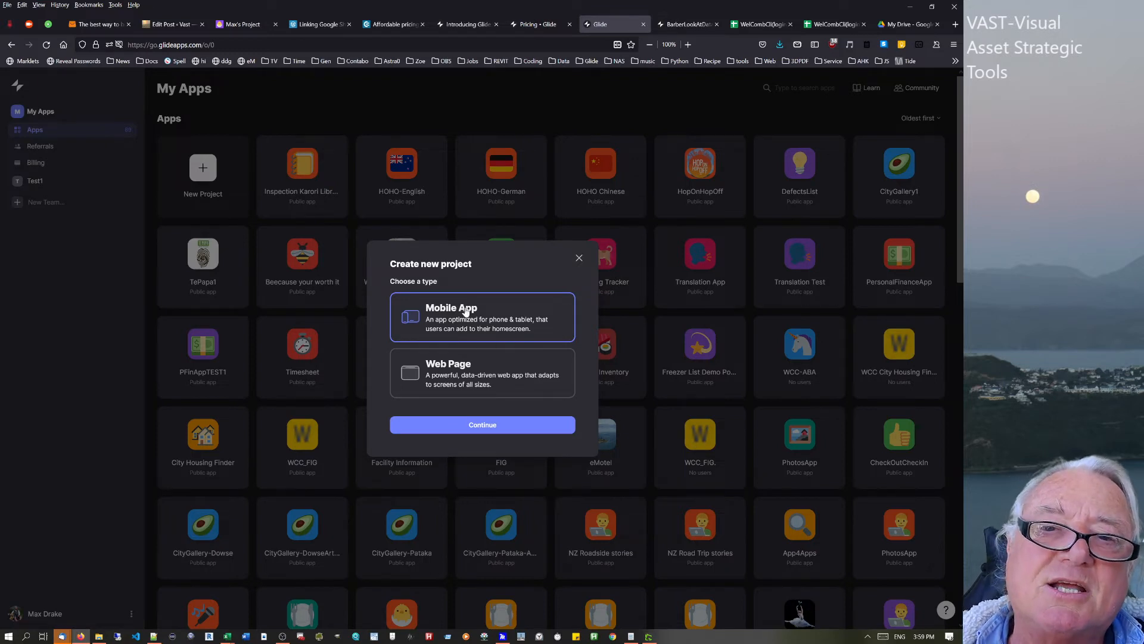
click(477, 426)
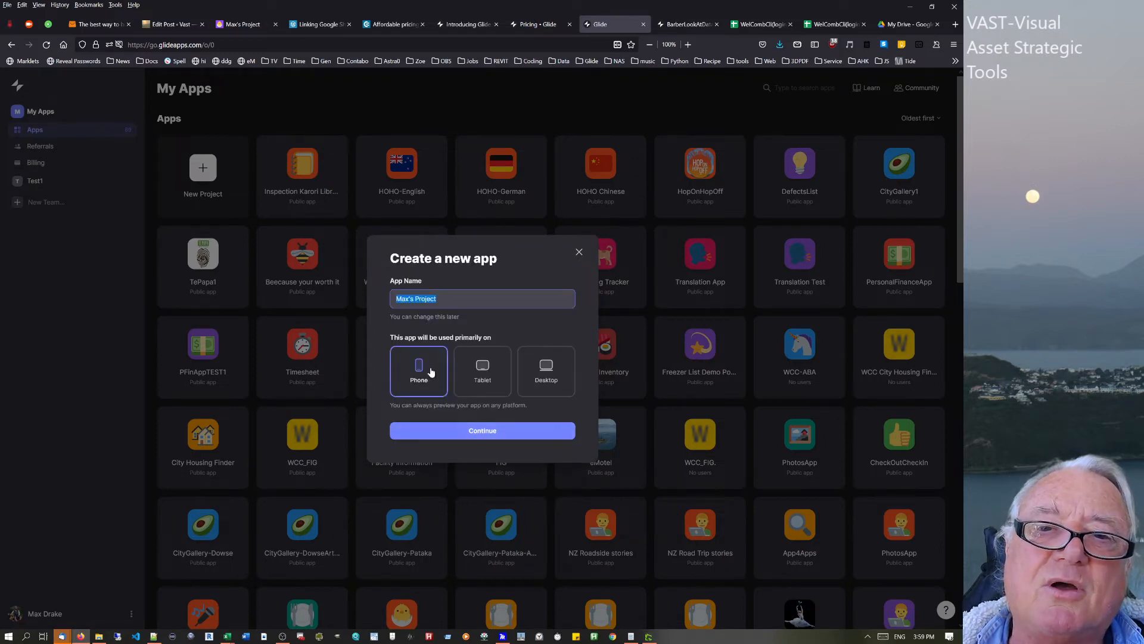
click(500, 432)
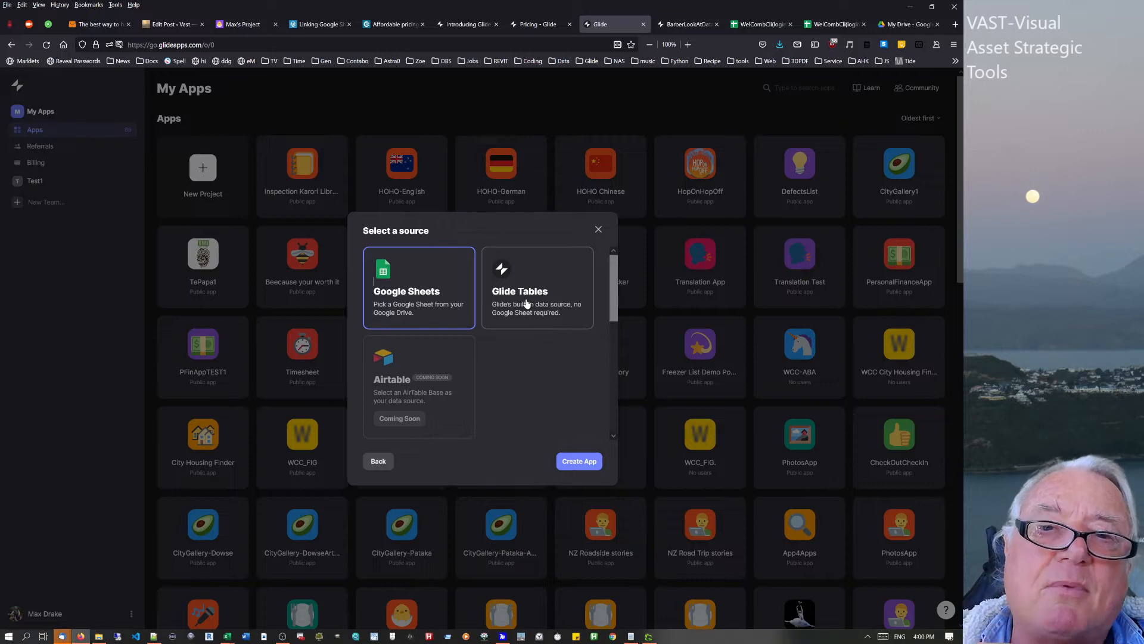
click(599, 230)
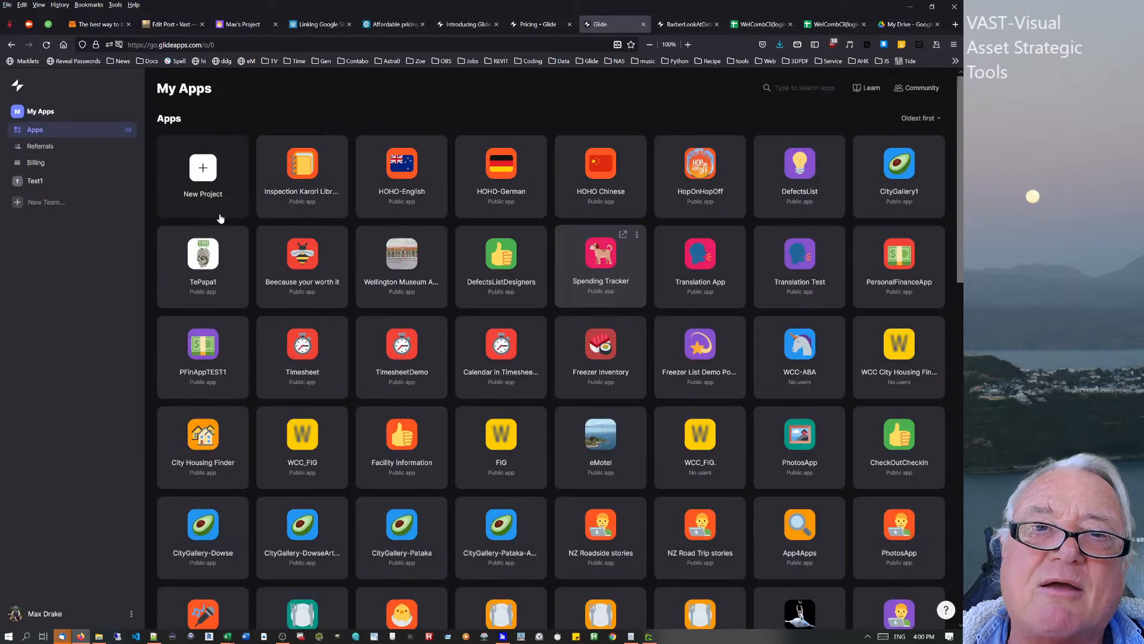
- Walk through a new Web Page project with the default name up to the data source choice and close it without creating
click(203, 169)
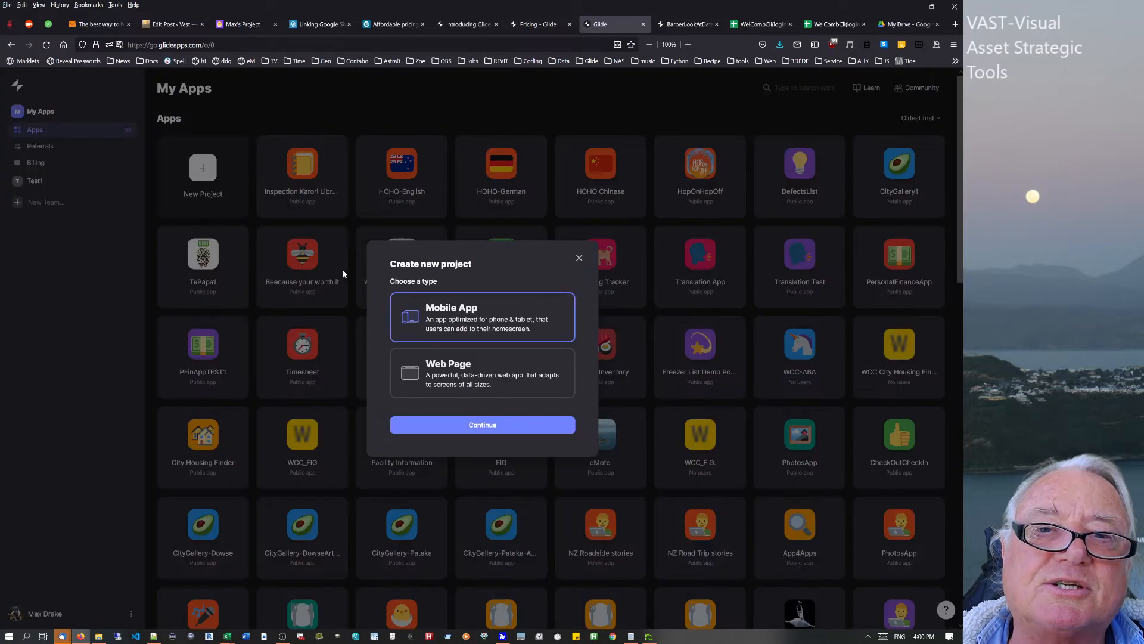
click(442, 378)
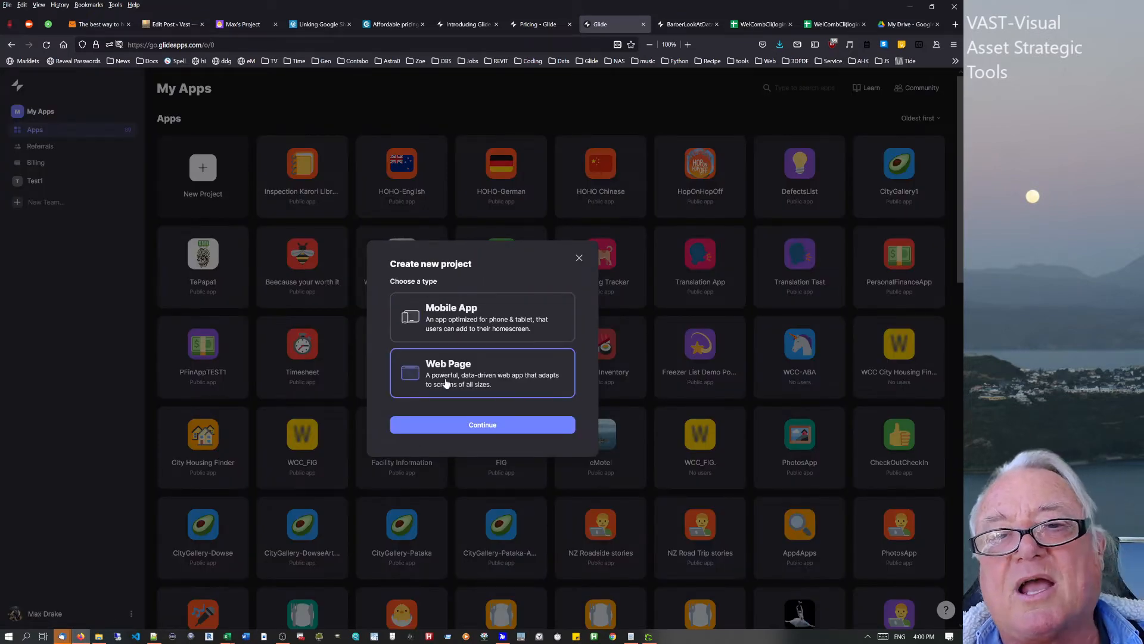
click(474, 427)
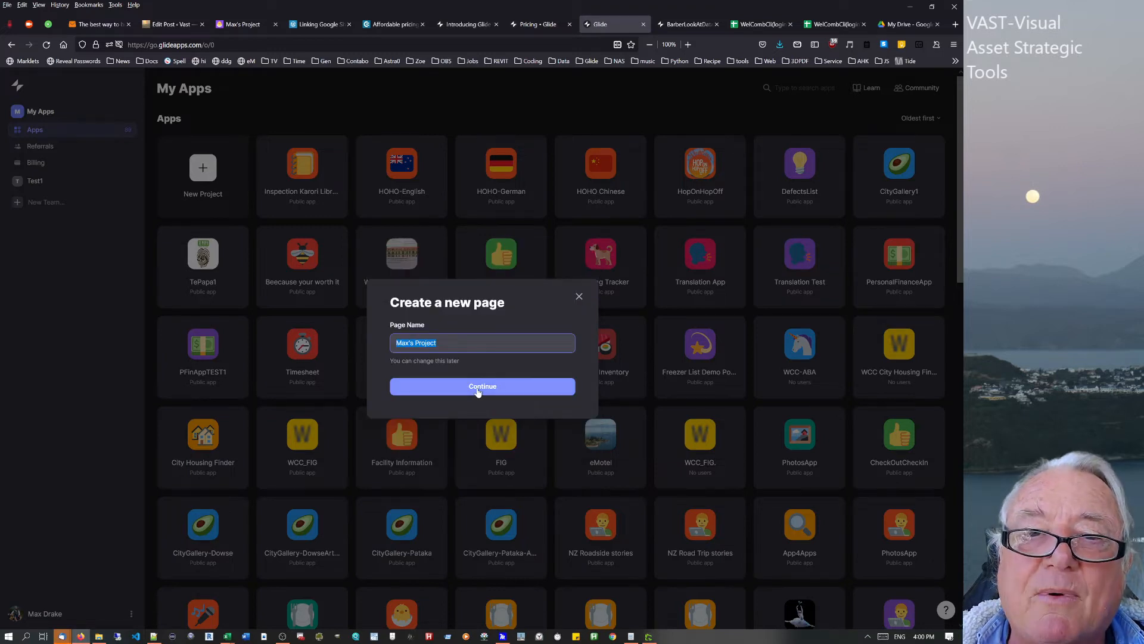
click(480, 389)
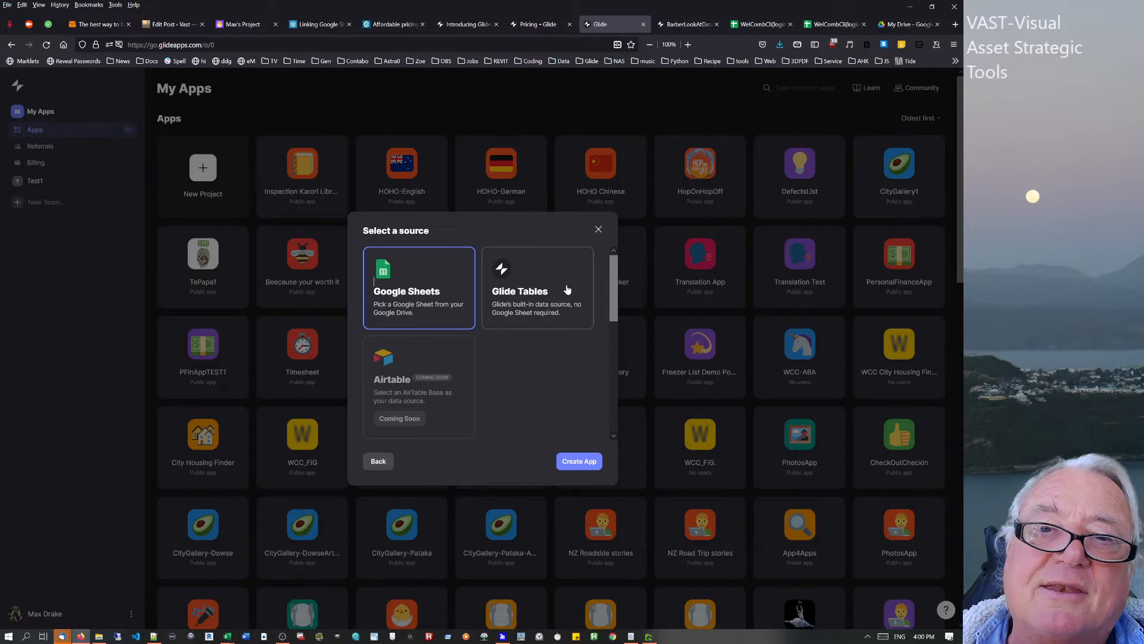
click(600, 232)
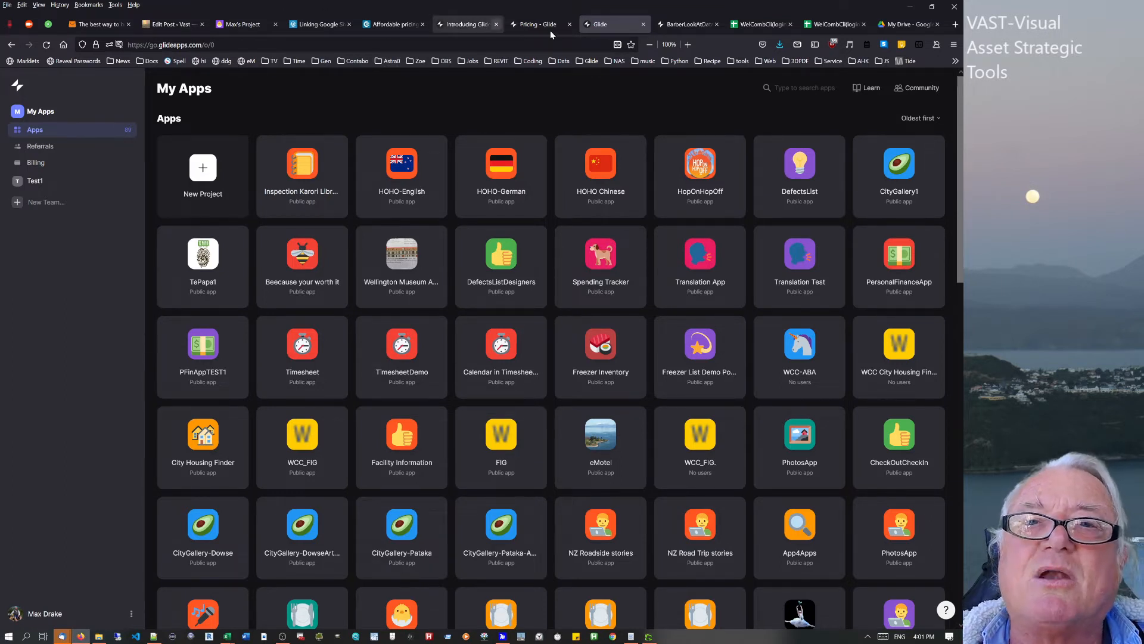
- Inspect the Abe Bookings page layout and its Abe_Bookings data table in the BarberLookAtData project, and return to My Apps
click(691, 24)
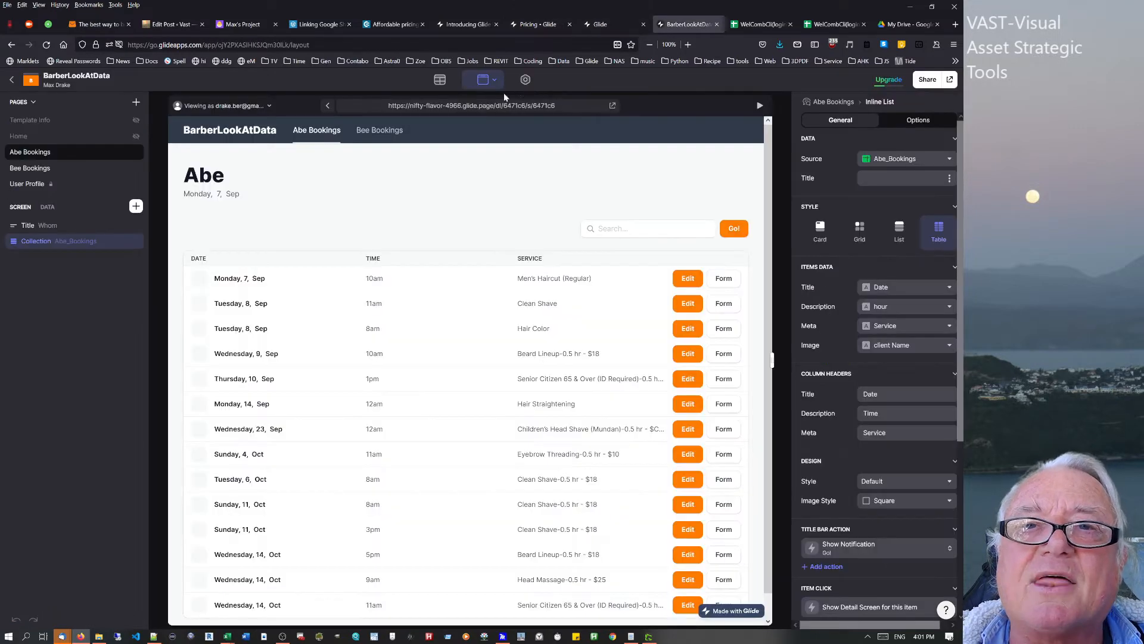
click(440, 83)
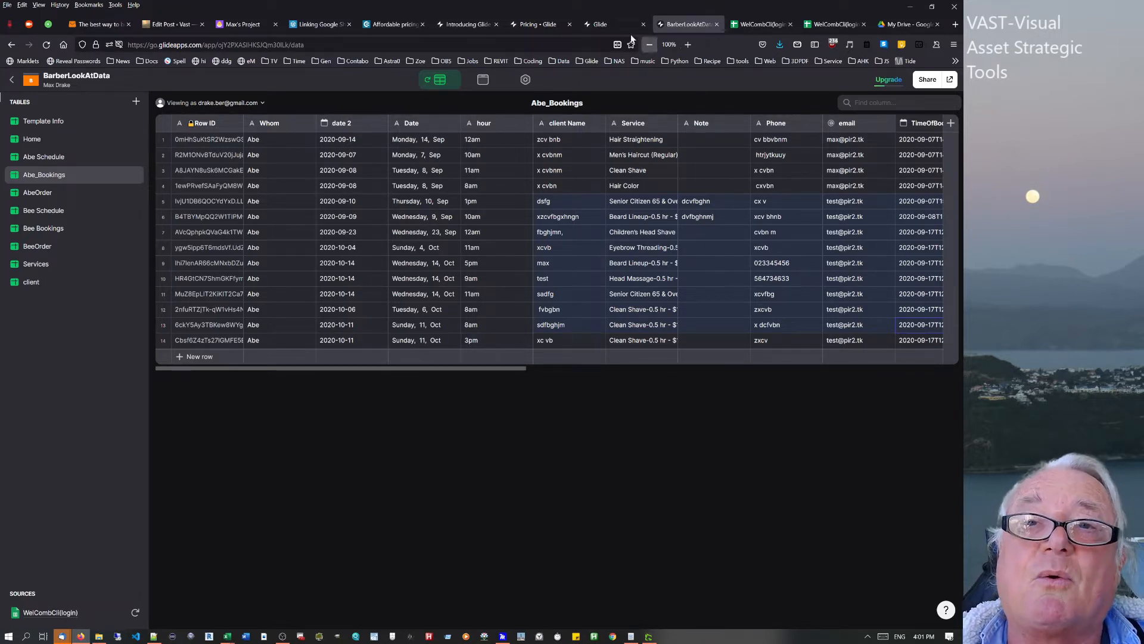
click(602, 23)
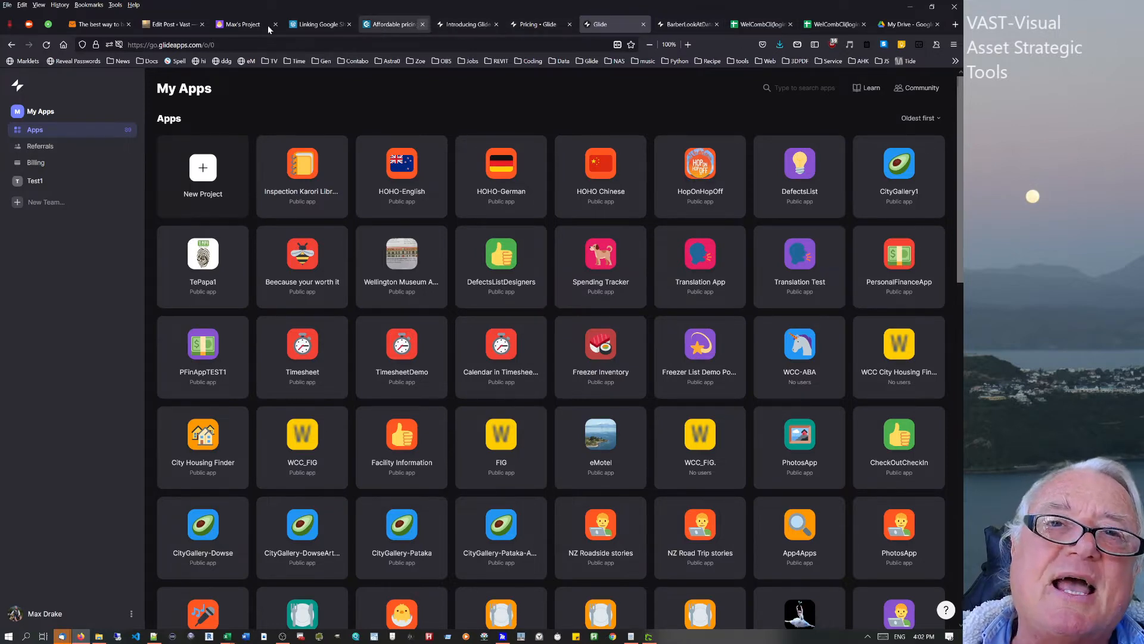
- Return to the post draft, reread the data export notes and highlight the OpenOffice mention
click(174, 24)
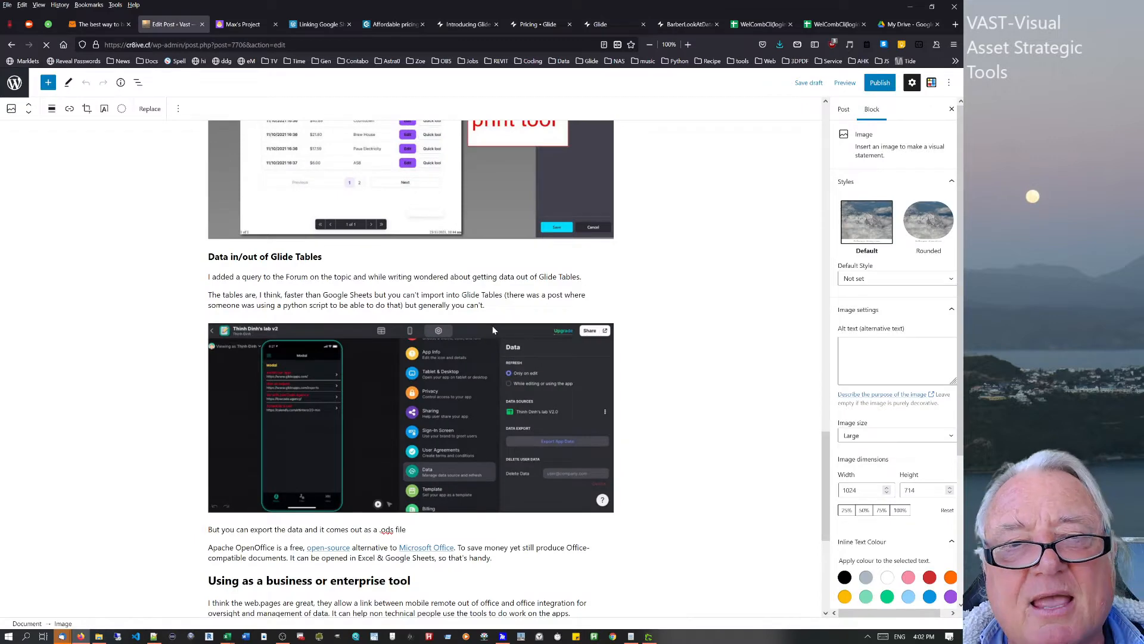
scroll(142, 405, down, 3)
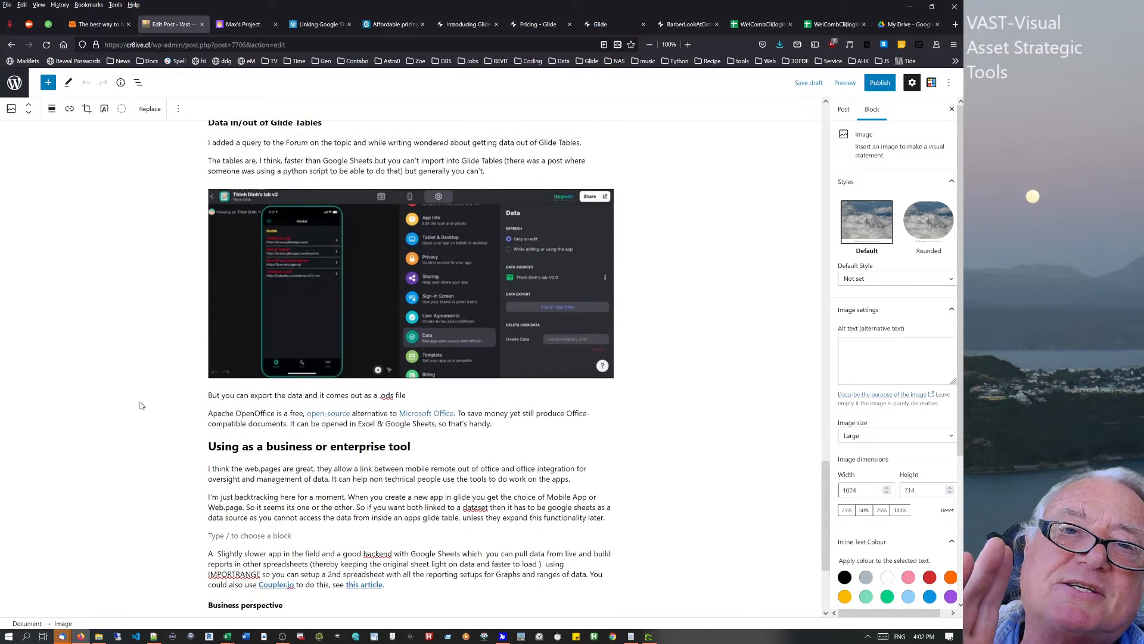
scroll(141, 405, up, 1)
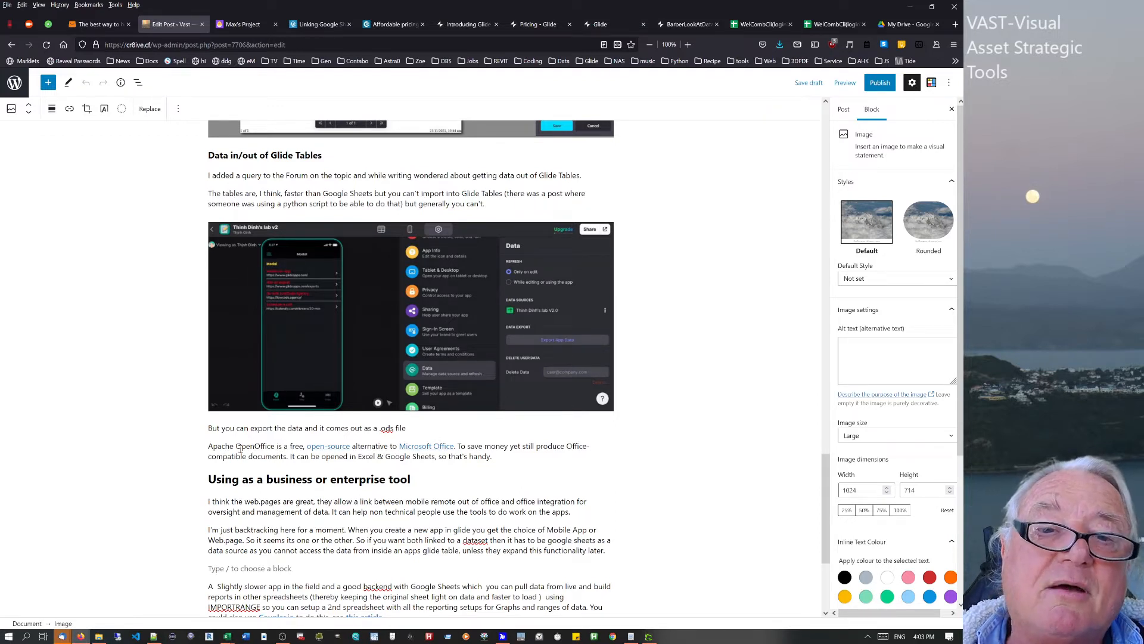
drag(241, 449, 282, 449)
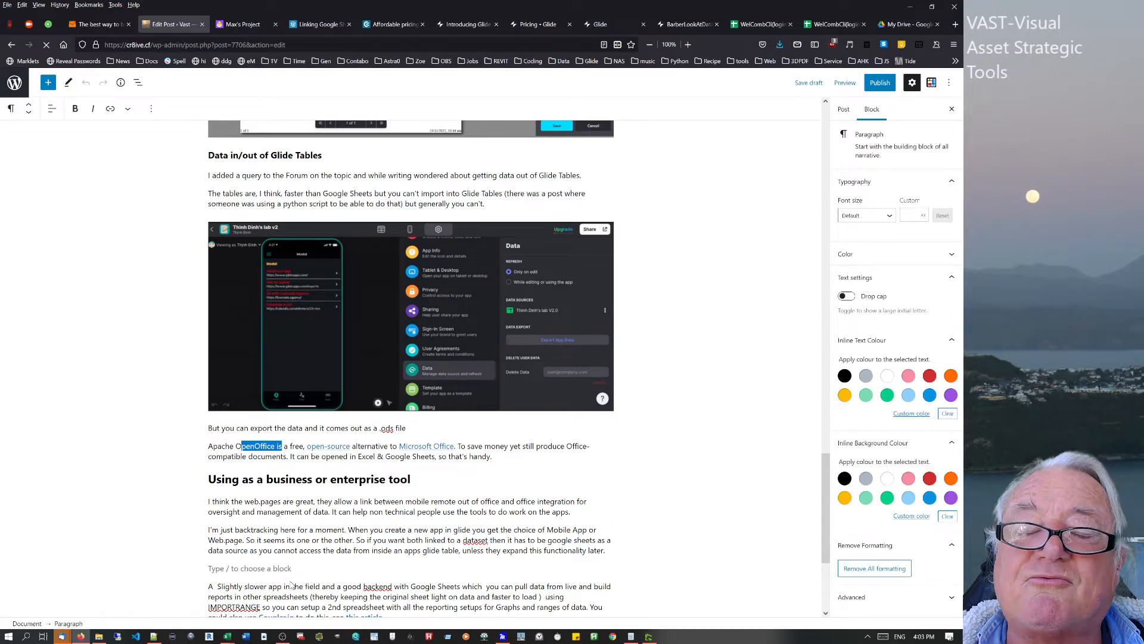
- Switch to Excel and look through the Logins, Users, About, Found! and Lost! sheets of the exported Lost & Found at Lyall Bay.ods file
click(228, 636)
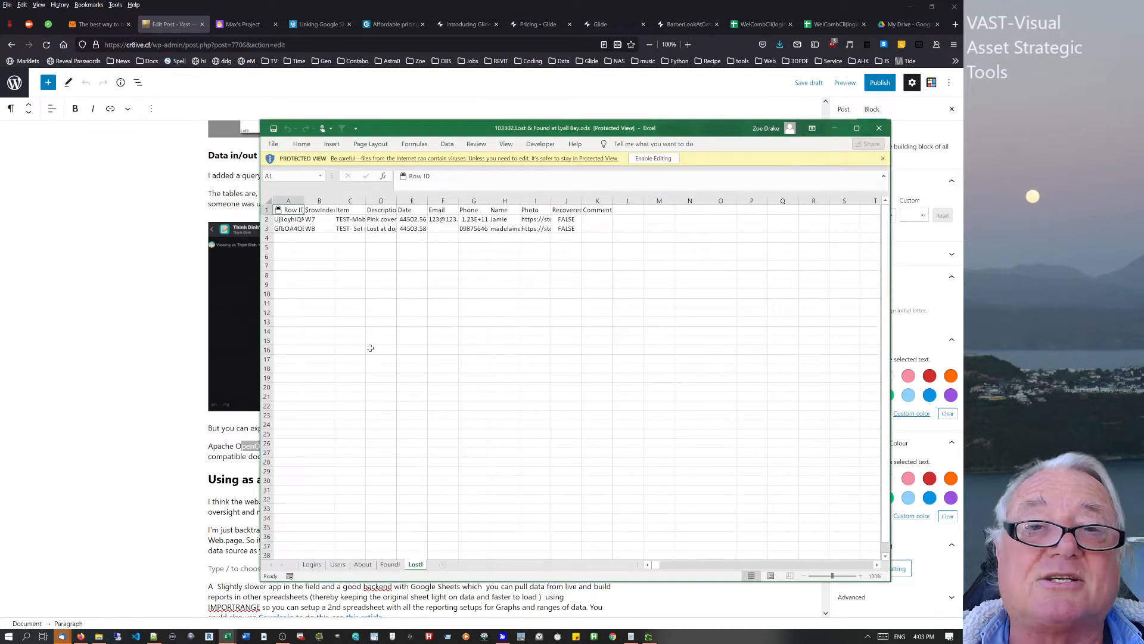
click(312, 565)
click(338, 564)
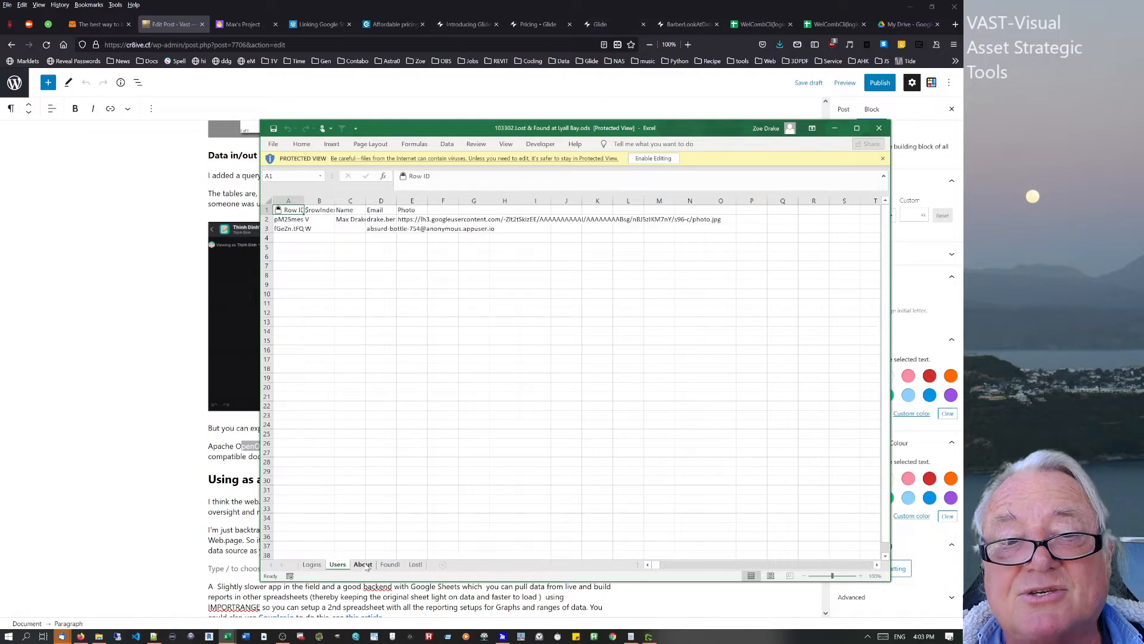
click(363, 564)
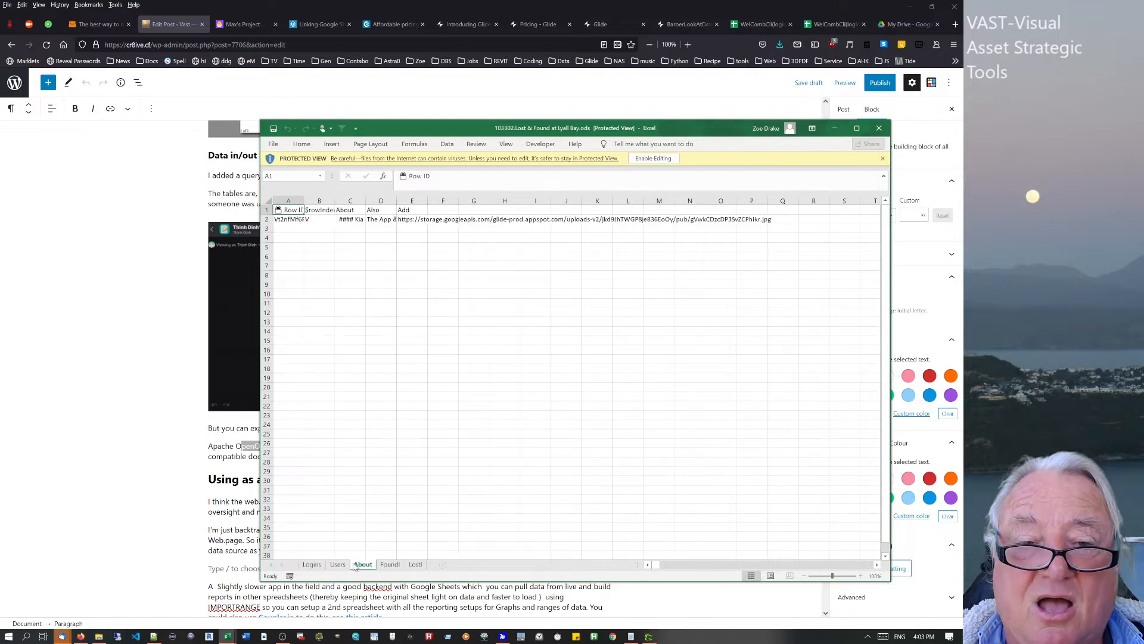
click(390, 565)
click(415, 564)
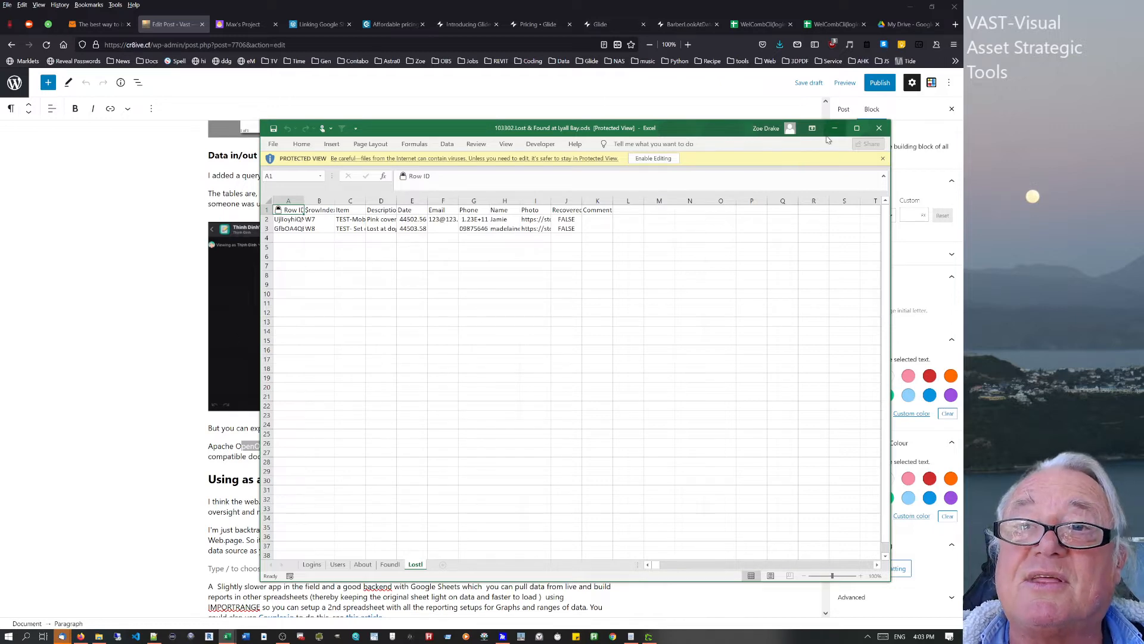
- Minimize the Excel workbook and review the draft's "Using as a business or enterprise tool" section
click(834, 129)
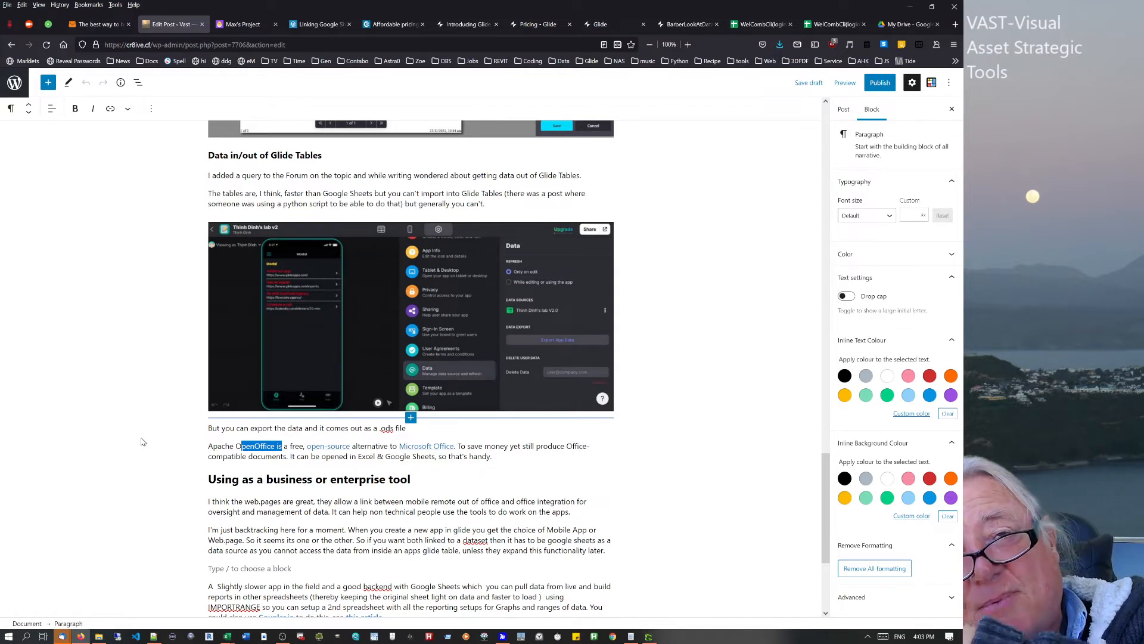
click(288, 479)
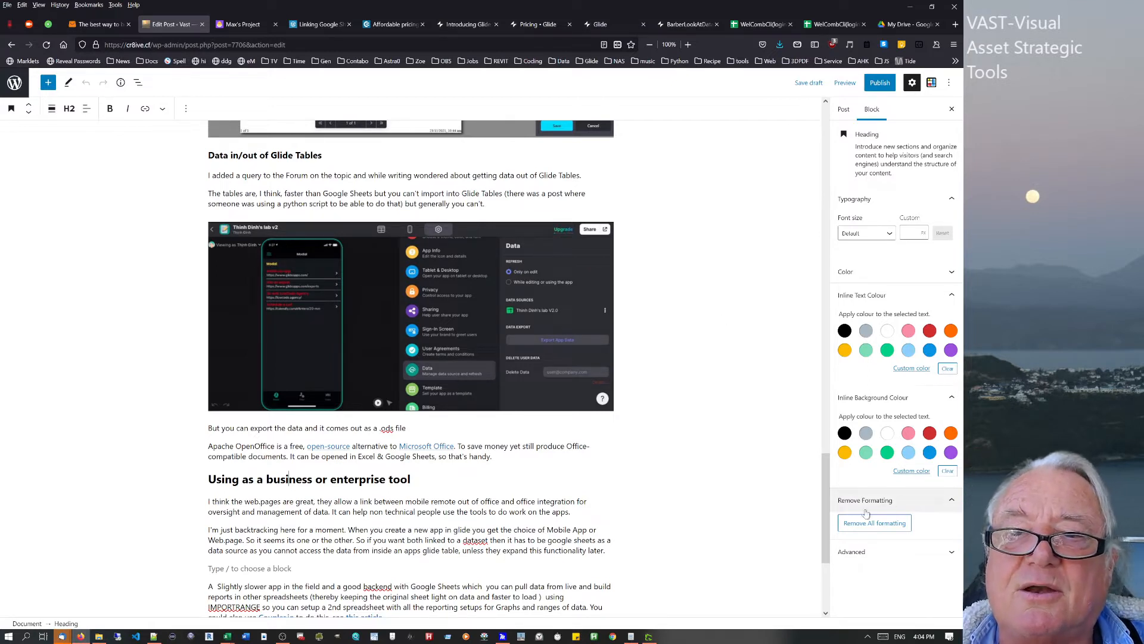
scroll(830, 546, down, 1)
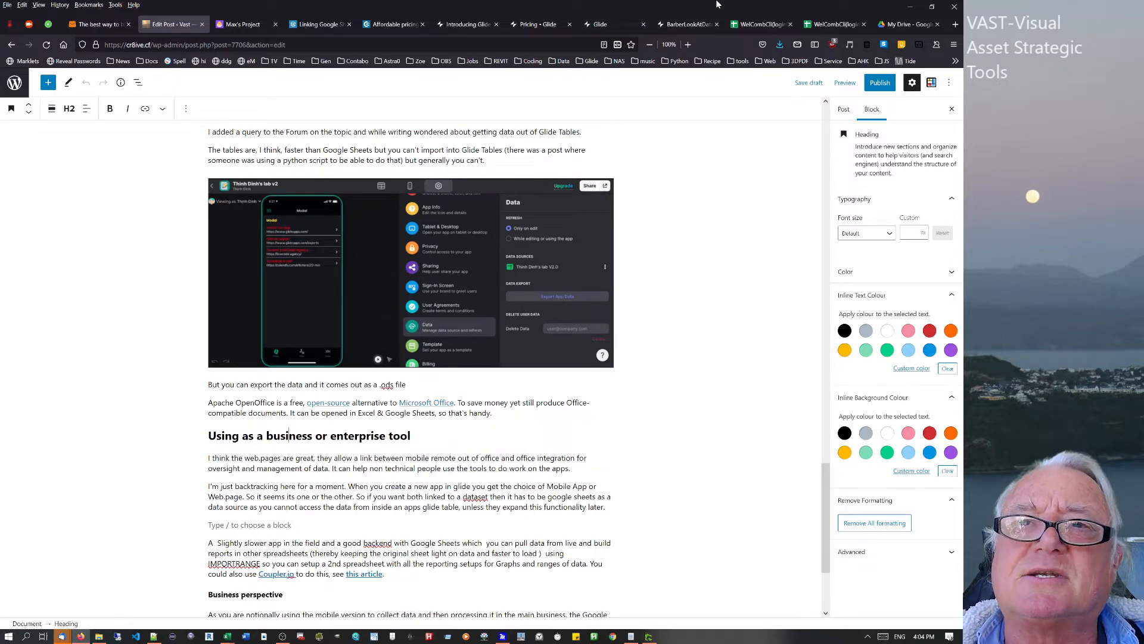
- Compare the BarberLookAtData table in Glide with the Bee Bookings sheet of its source Google Sheet, including the Note and 10 o'clock columns
click(697, 24)
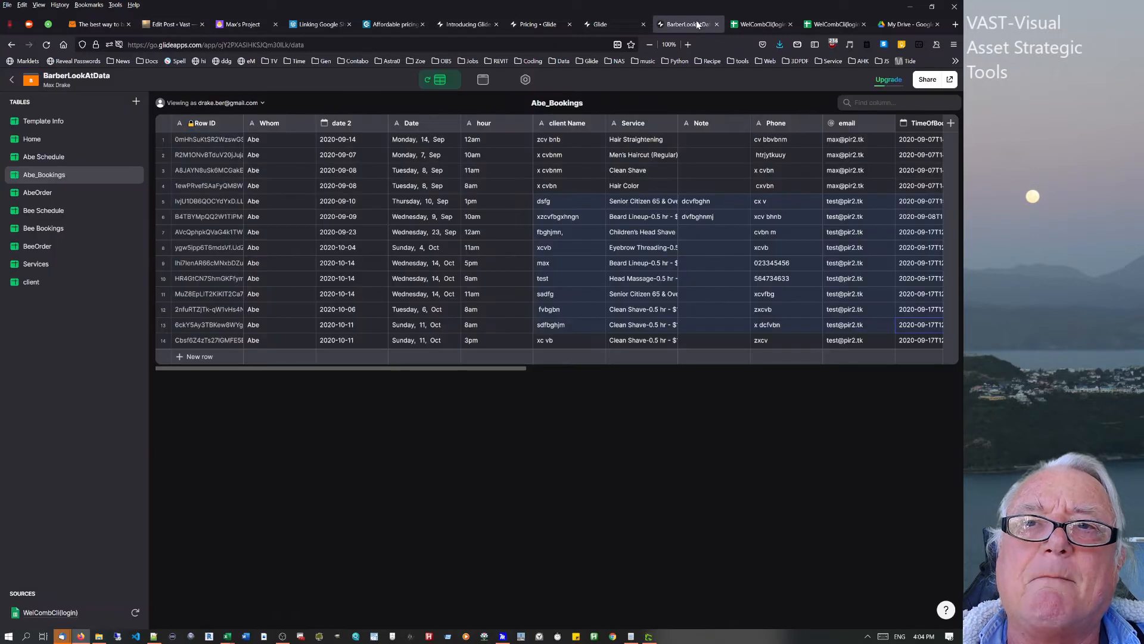
click(762, 24)
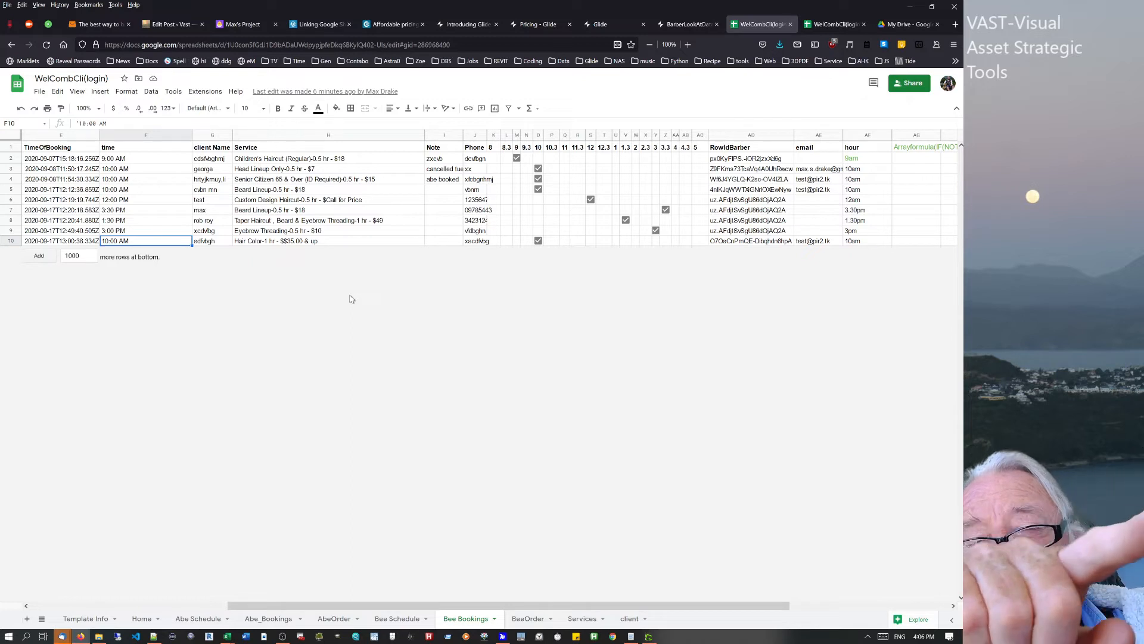
click(441, 221)
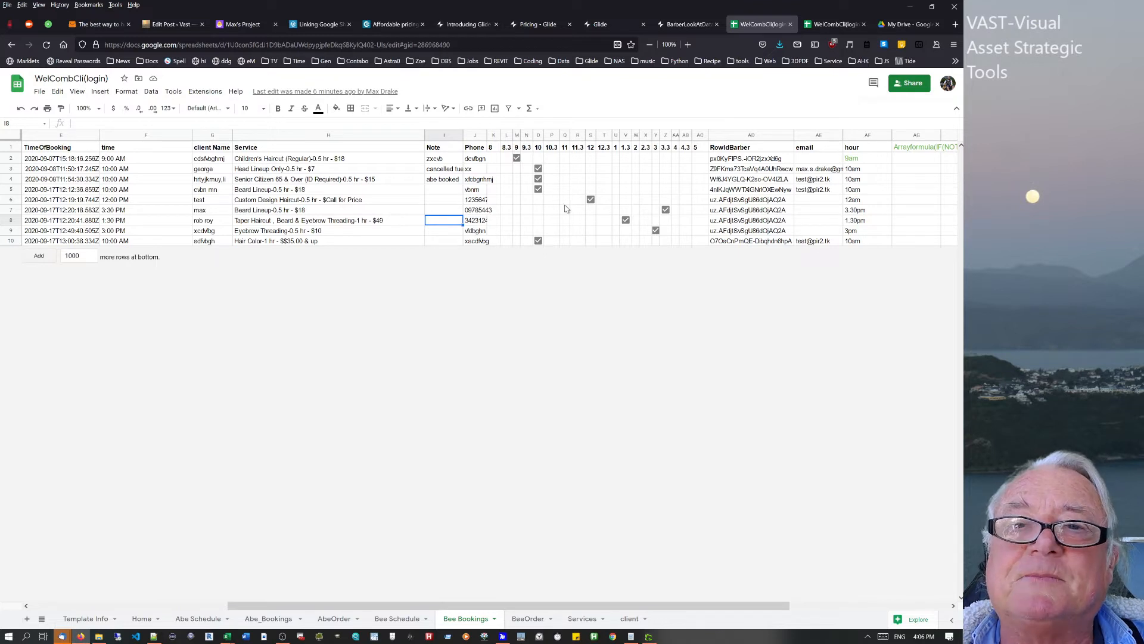
click(539, 211)
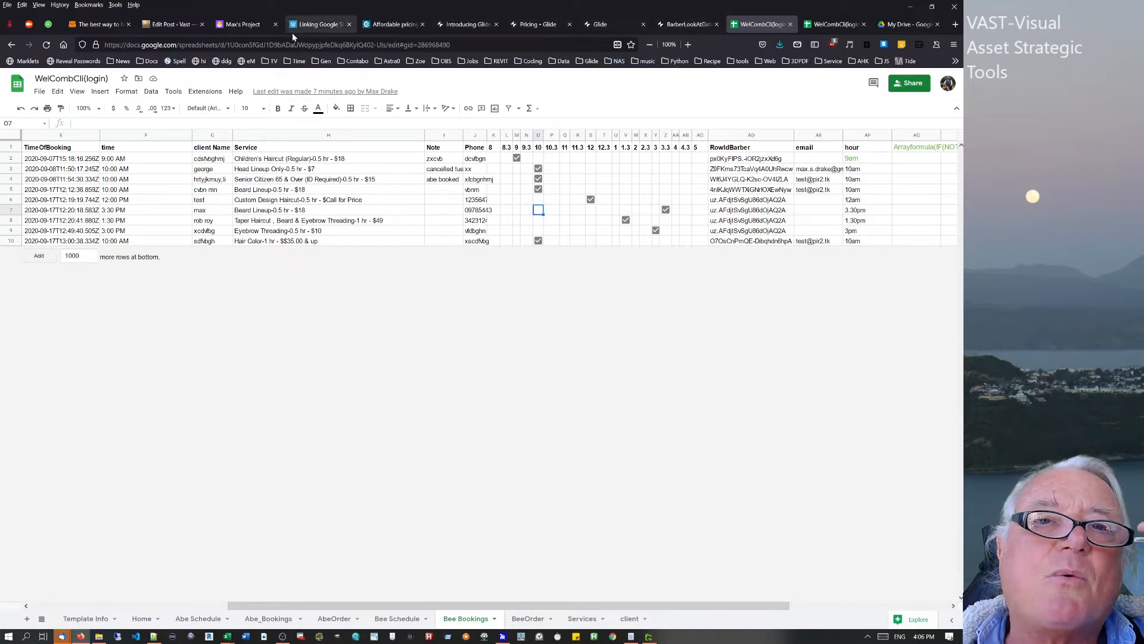
- Return to the post draft and review the "Business perspective" and "Personal use case" sections
click(187, 25)
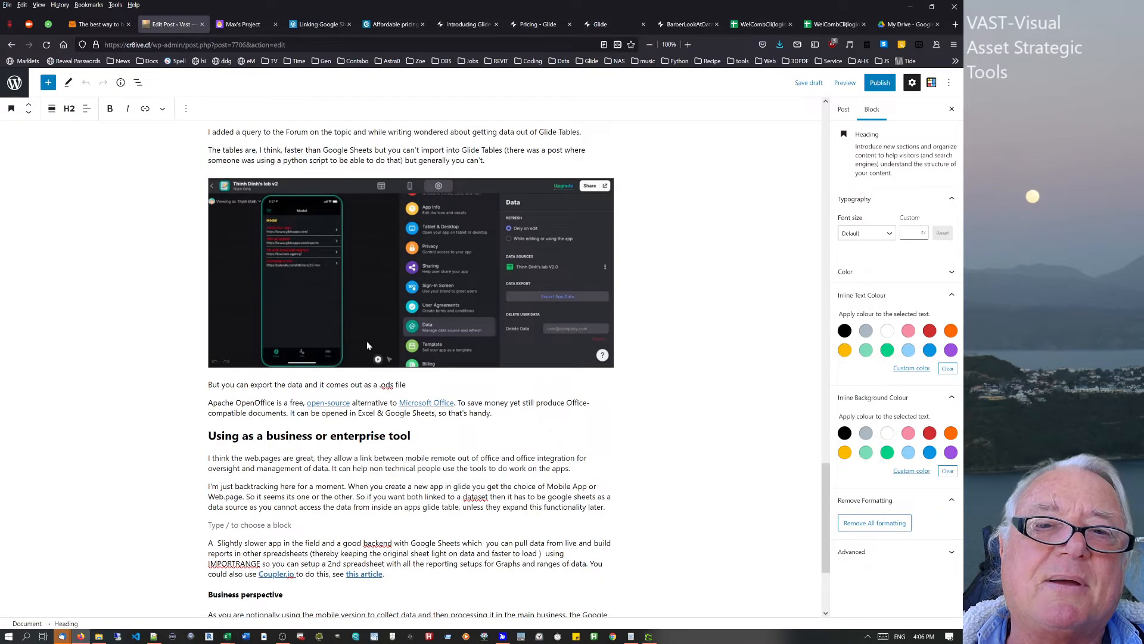
scroll(827, 496, down, 3)
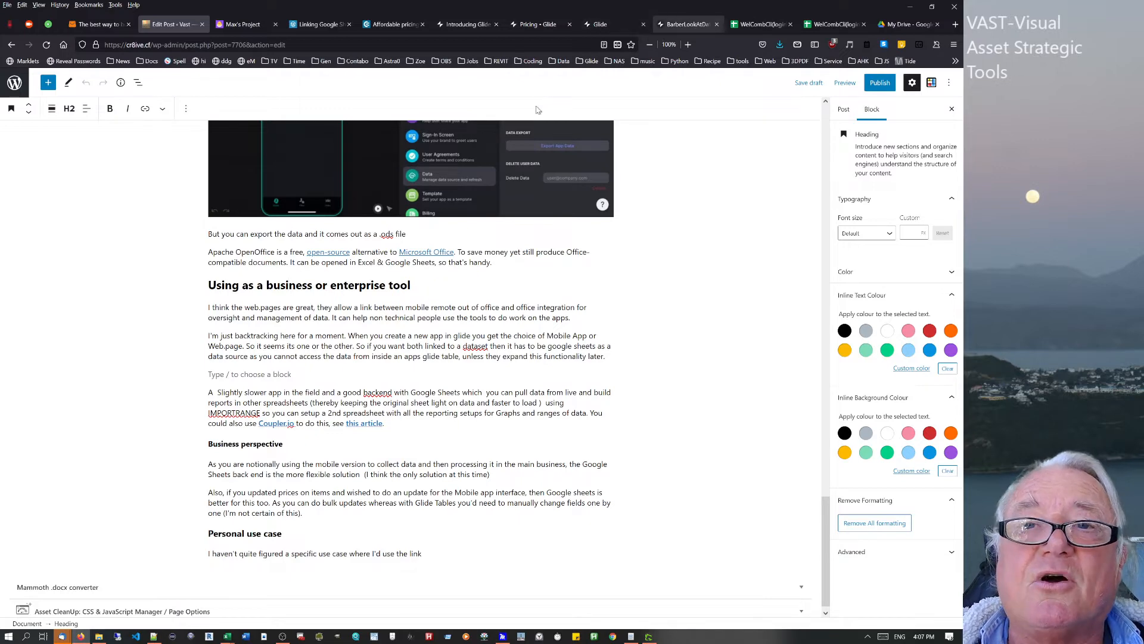
- Open the BarberLookAtData project's page layout in Glide and preview the Bee Bookings page
click(692, 24)
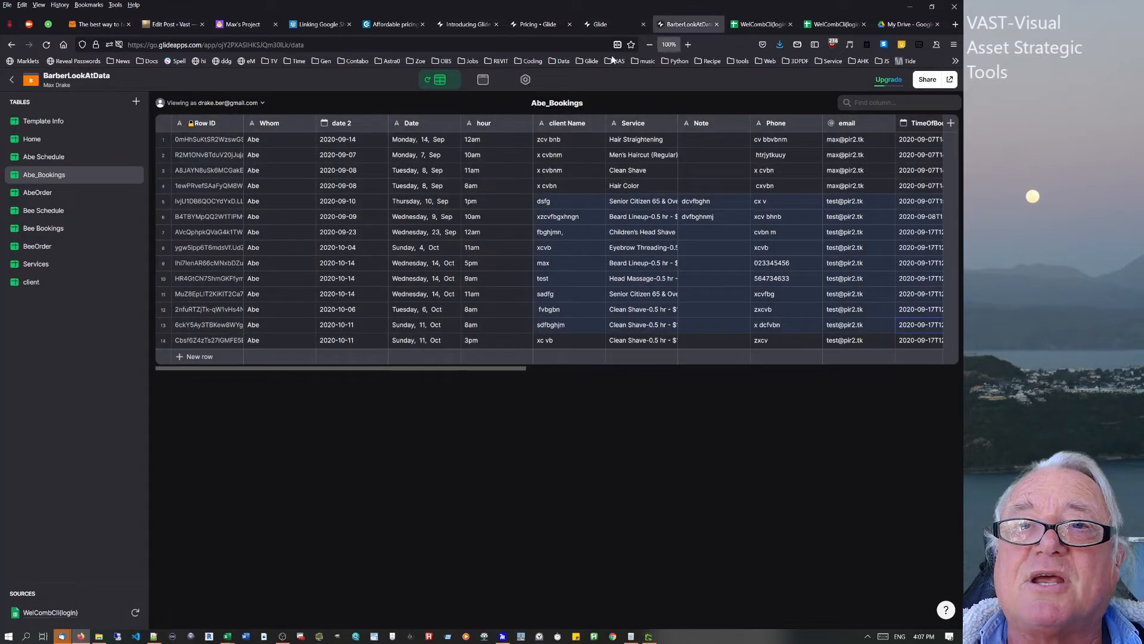
click(482, 81)
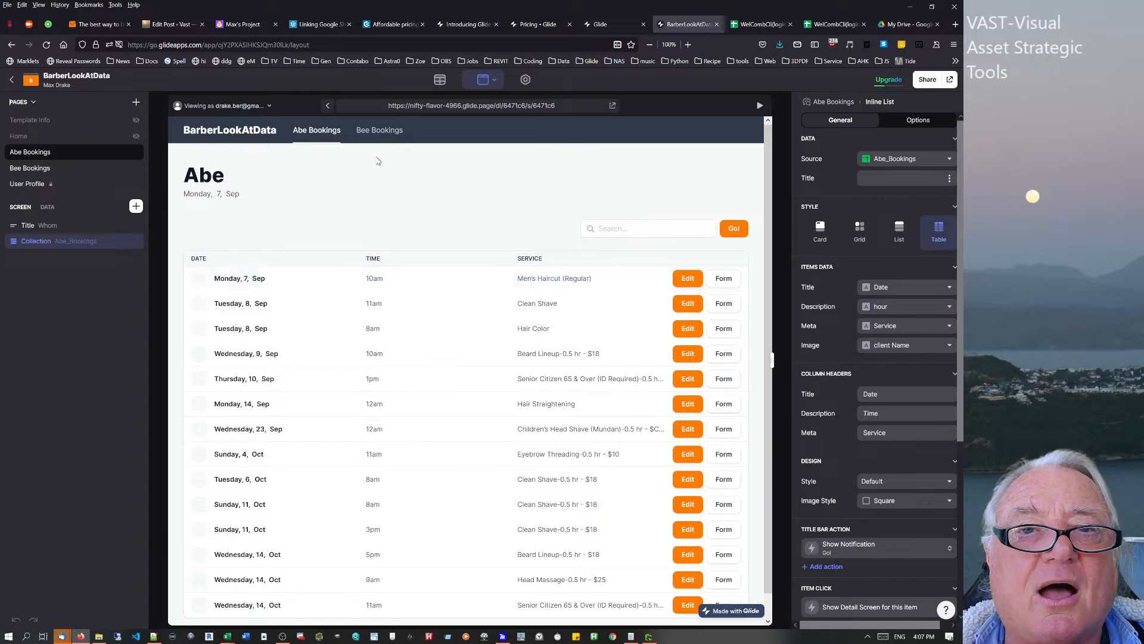
click(384, 132)
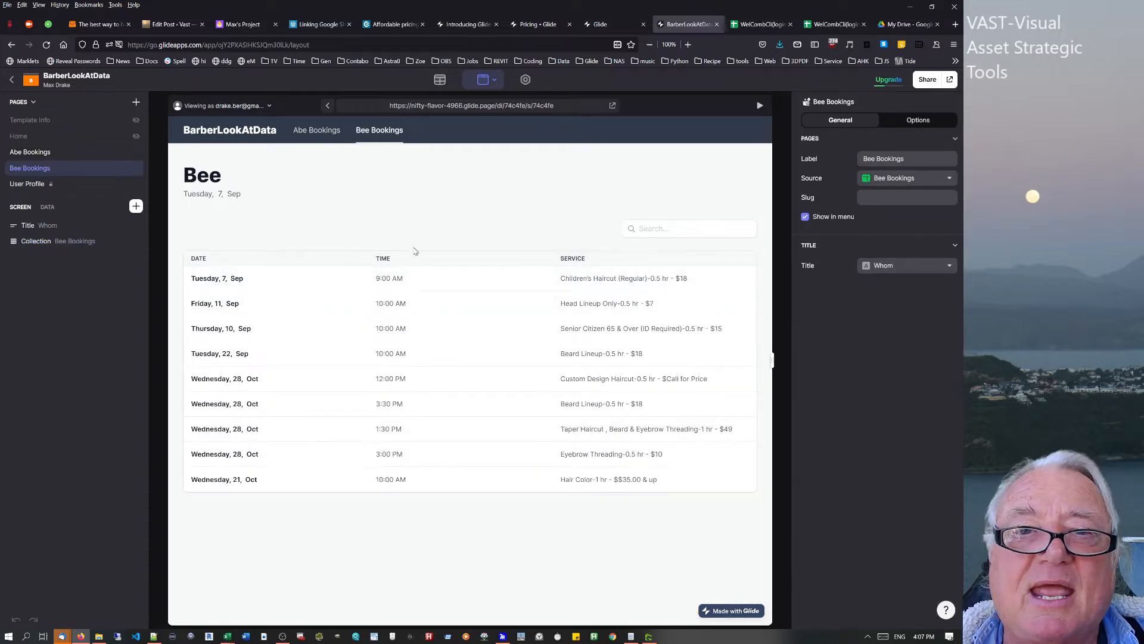
- Preview the Abe Bookings and Bee Bookings pages, and examine the RowIdBarber and TimeOfBooking columns in the source Google Sheet
click(322, 132)
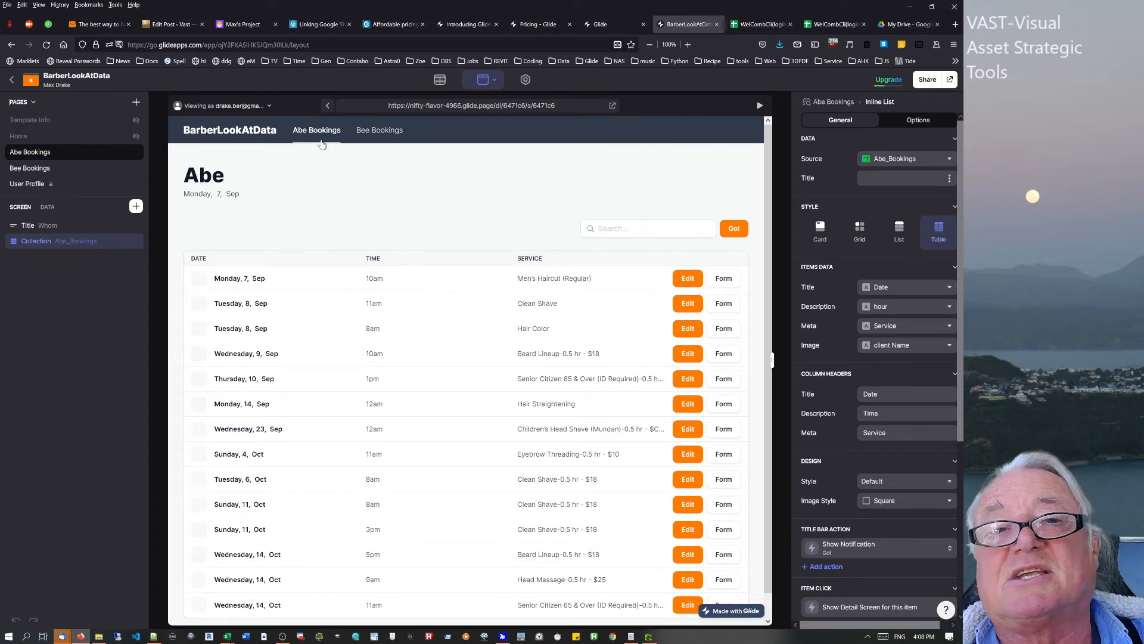
click(380, 140)
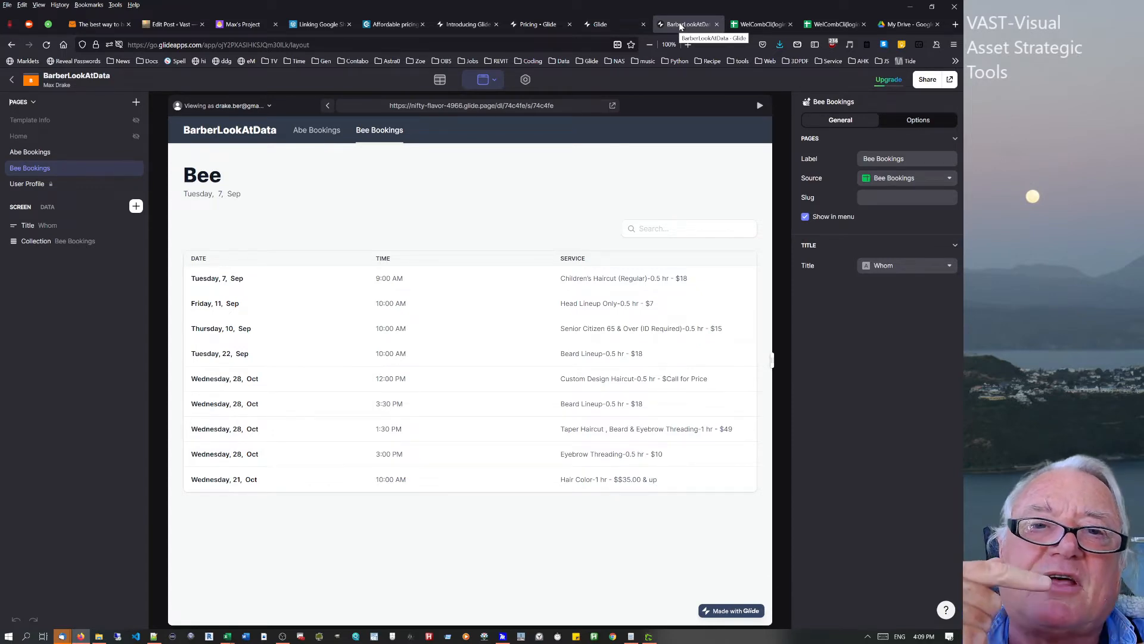
click(761, 24)
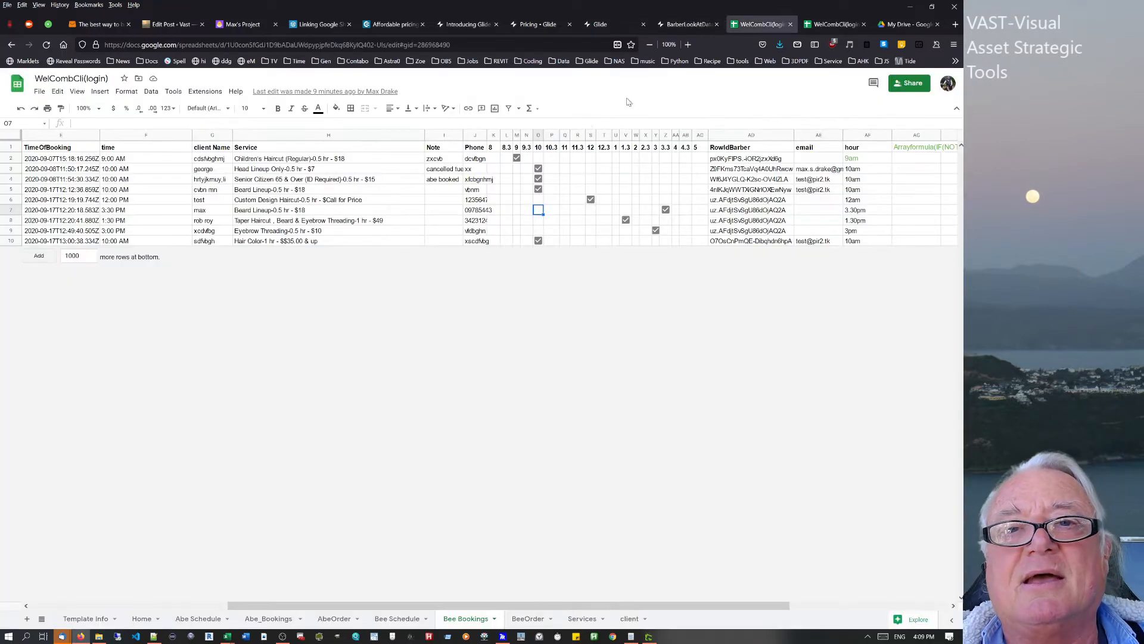
click(776, 182)
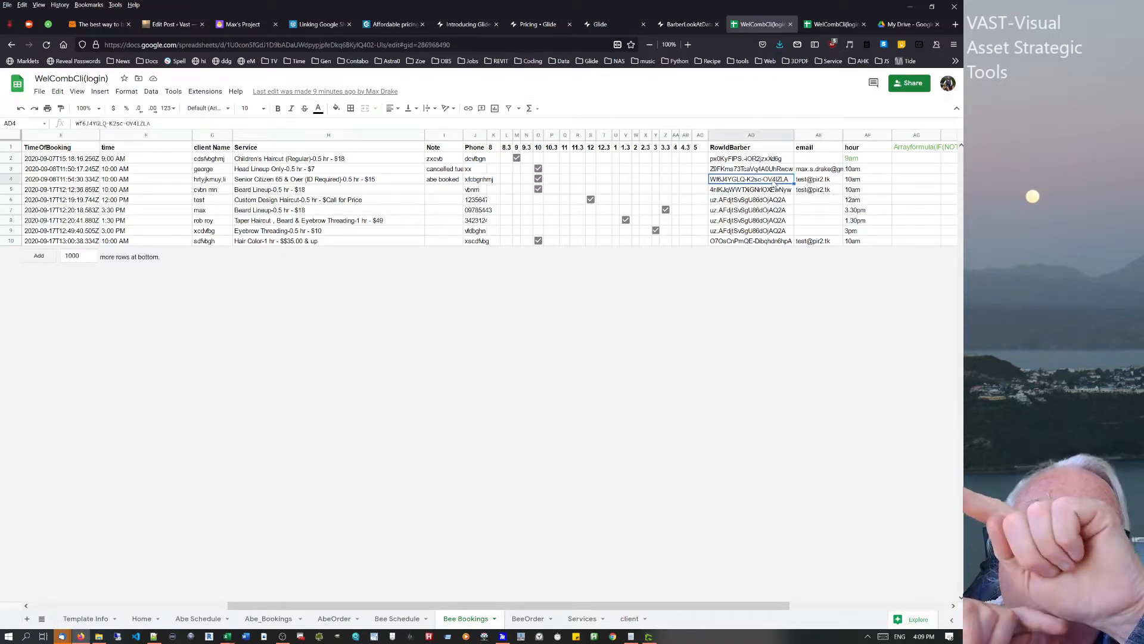
click(746, 158)
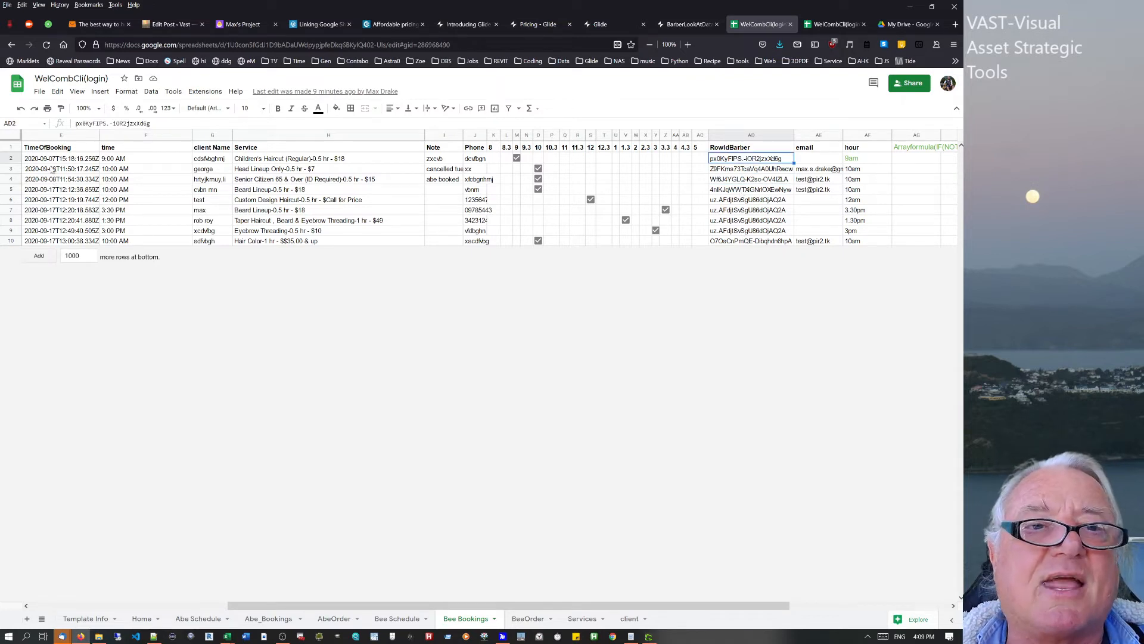
click(52, 170)
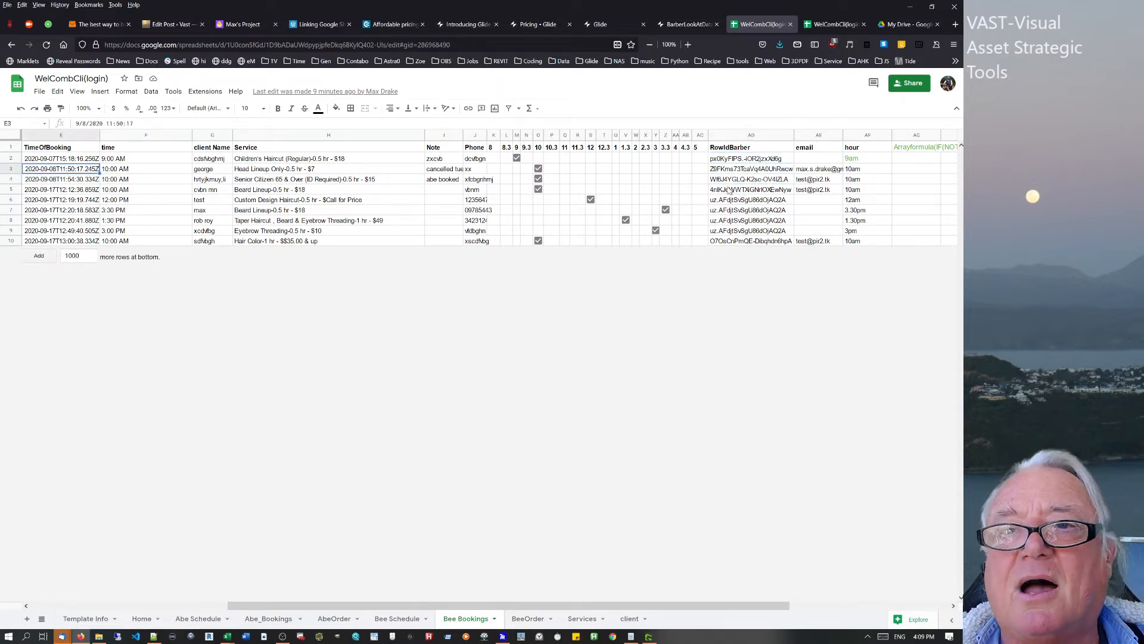
click(729, 190)
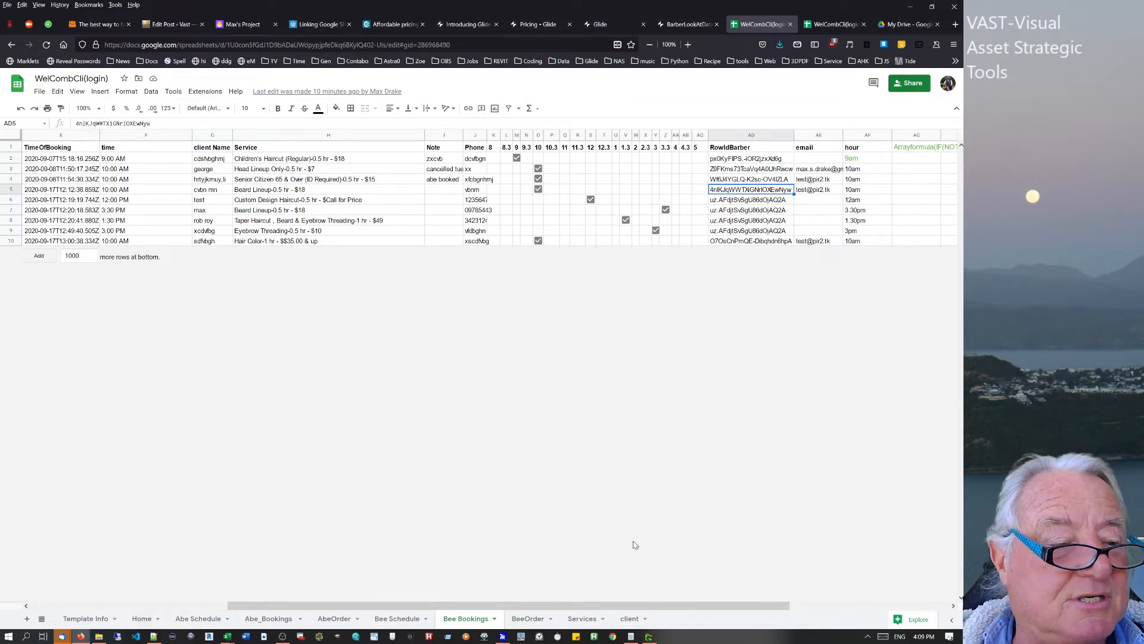
- Turn on cursor highlighting from the Progs group of MaxLauncher
key(super+grave)
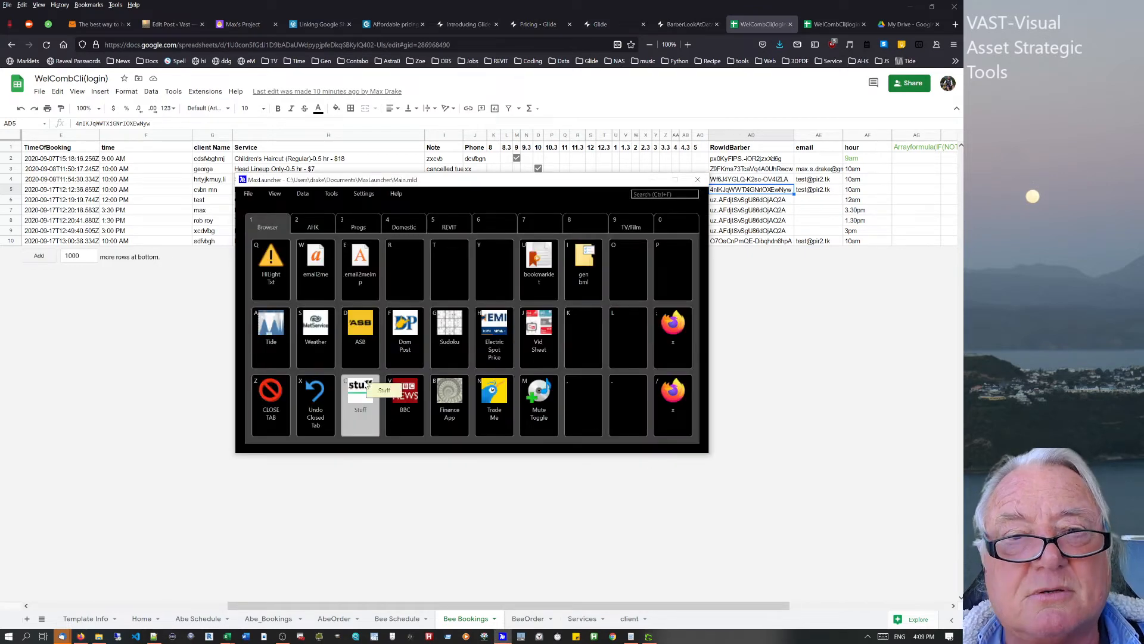
key(2)
key(3)
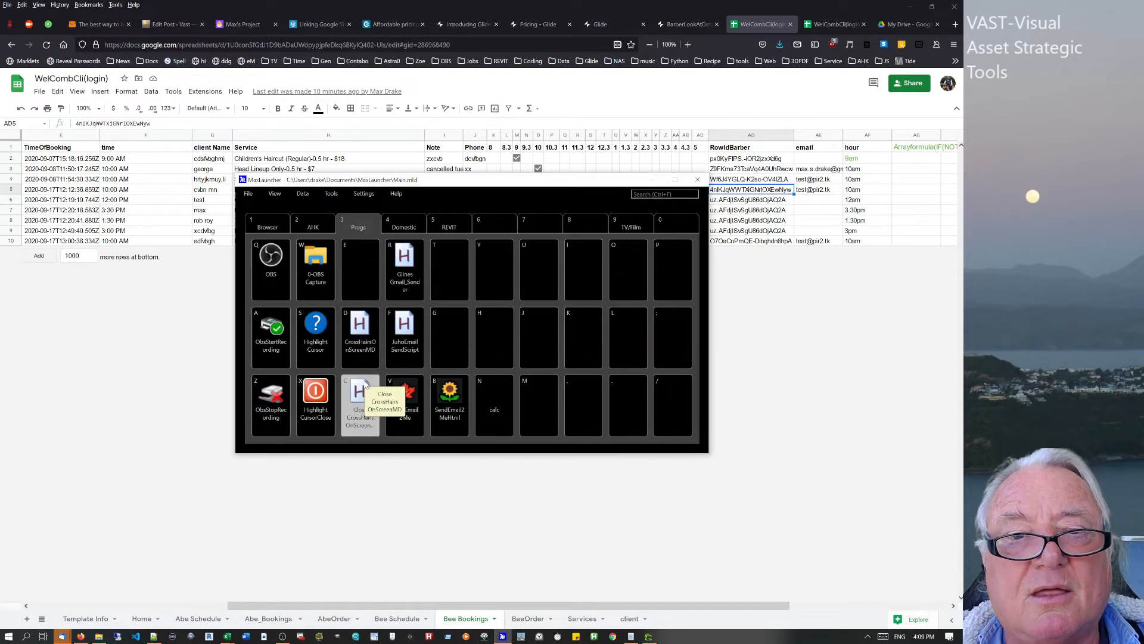
click(322, 385)
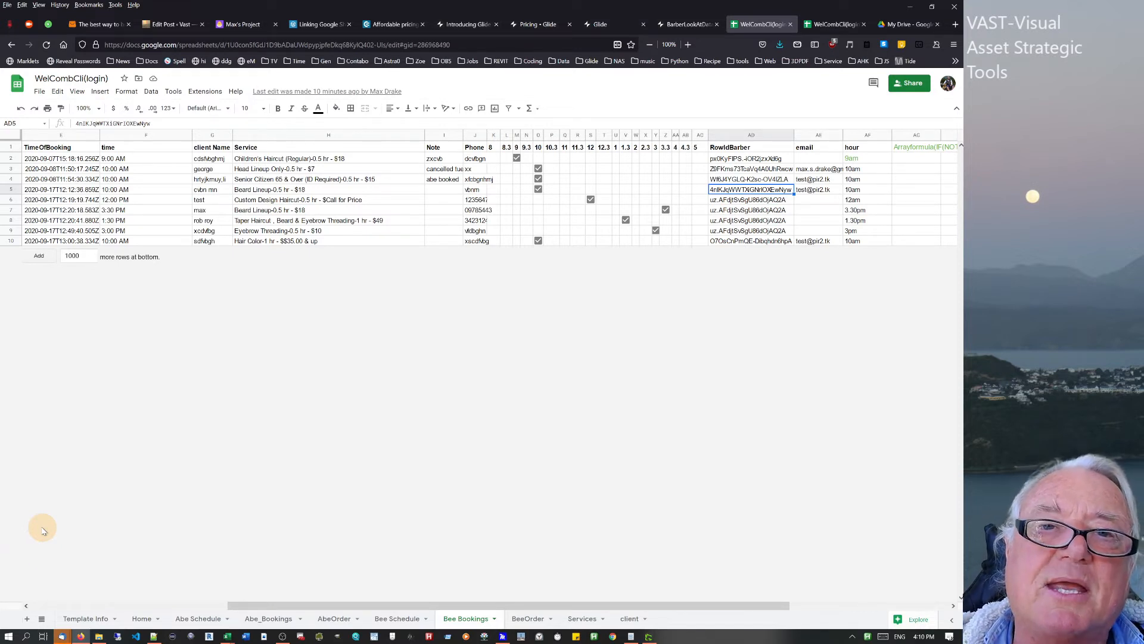
- Compare Sheet22 of the report spreadsheet with the Bee Bookings source sheet and the Abe Bookings page in Glide
click(838, 24)
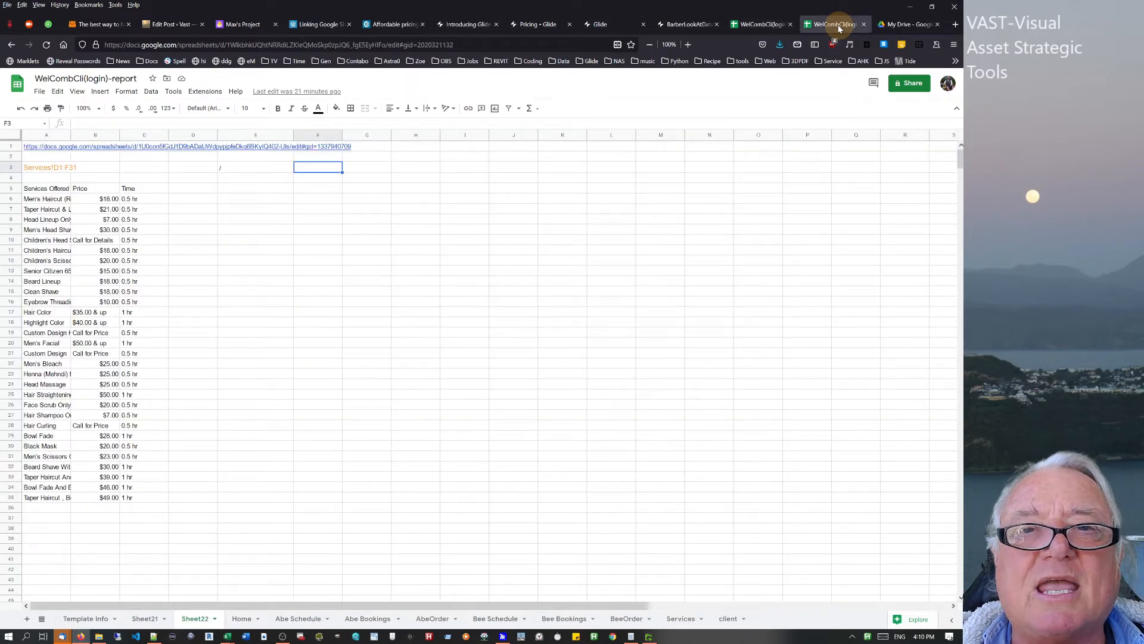
click(760, 24)
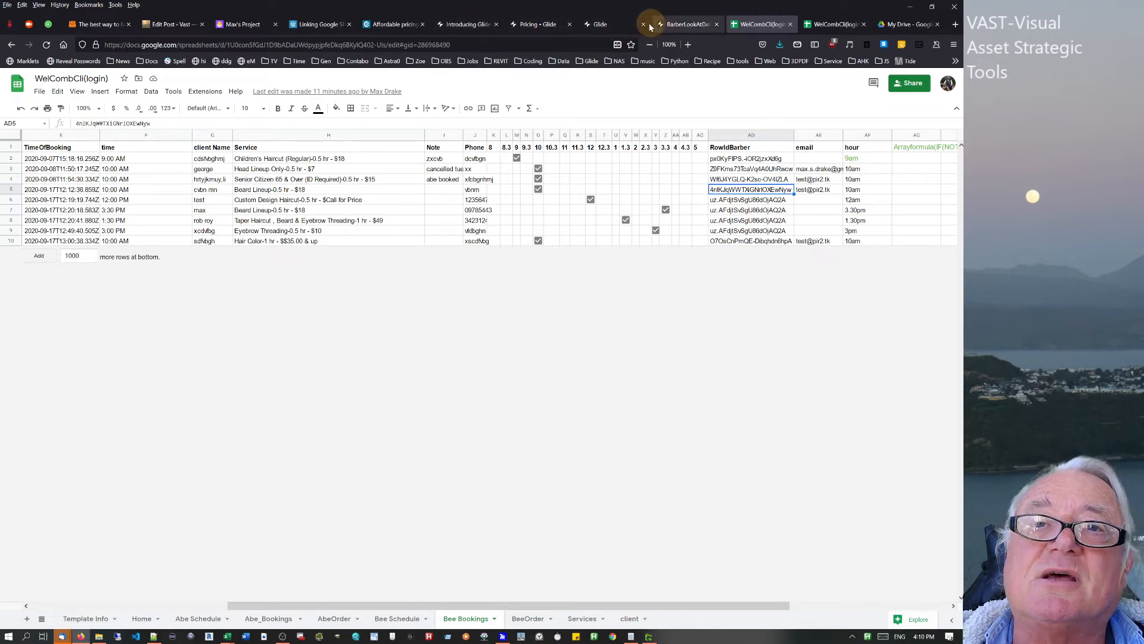
click(686, 25)
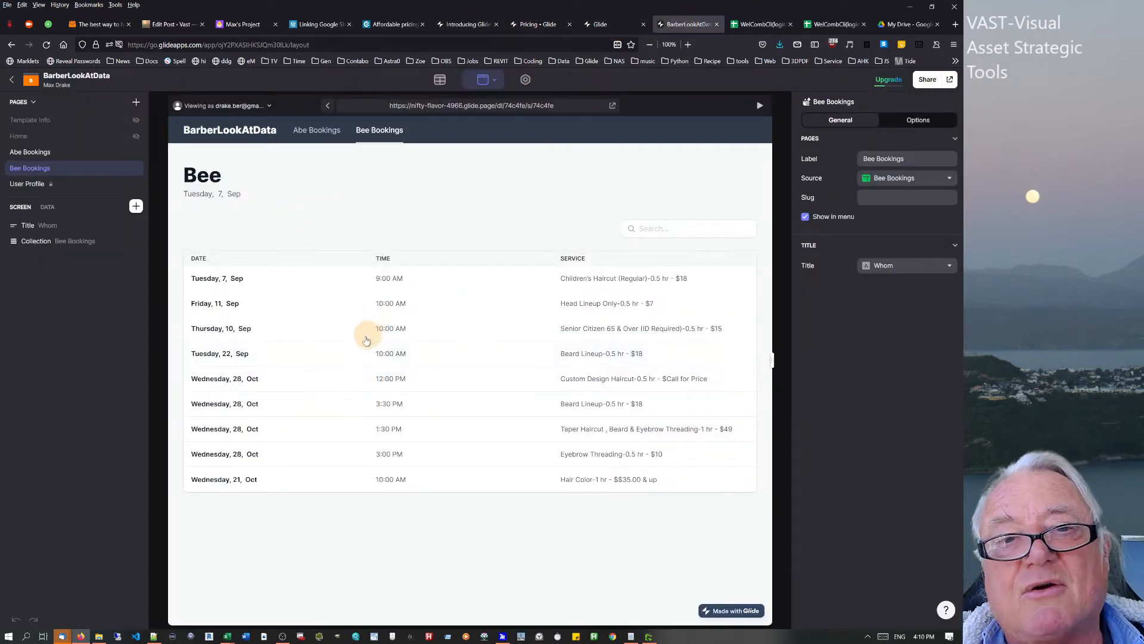
click(319, 132)
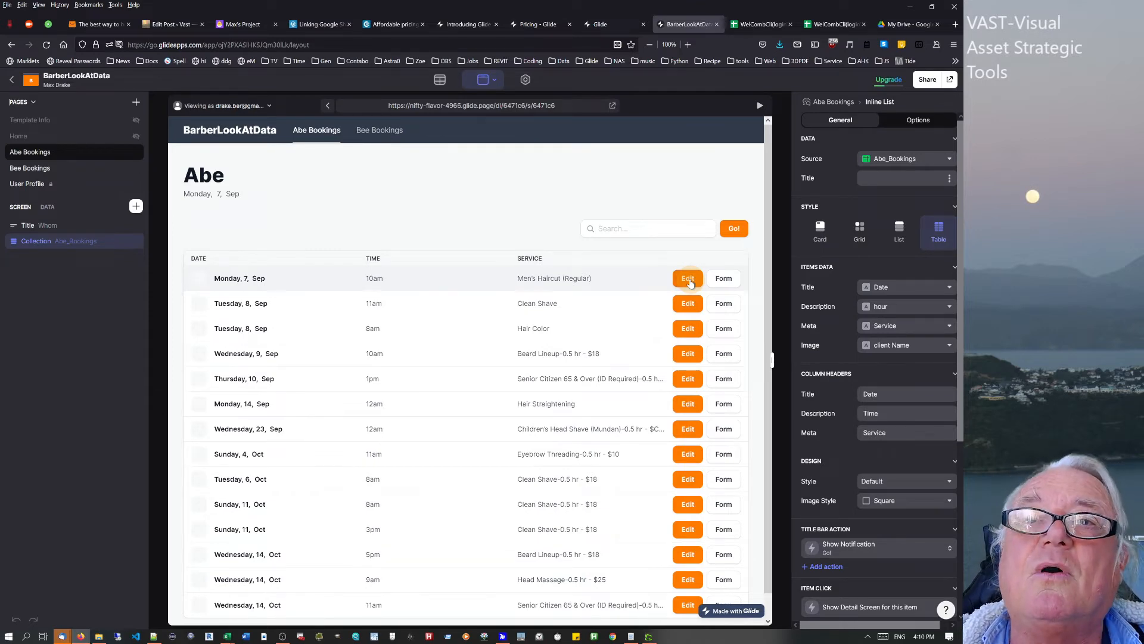
click(837, 24)
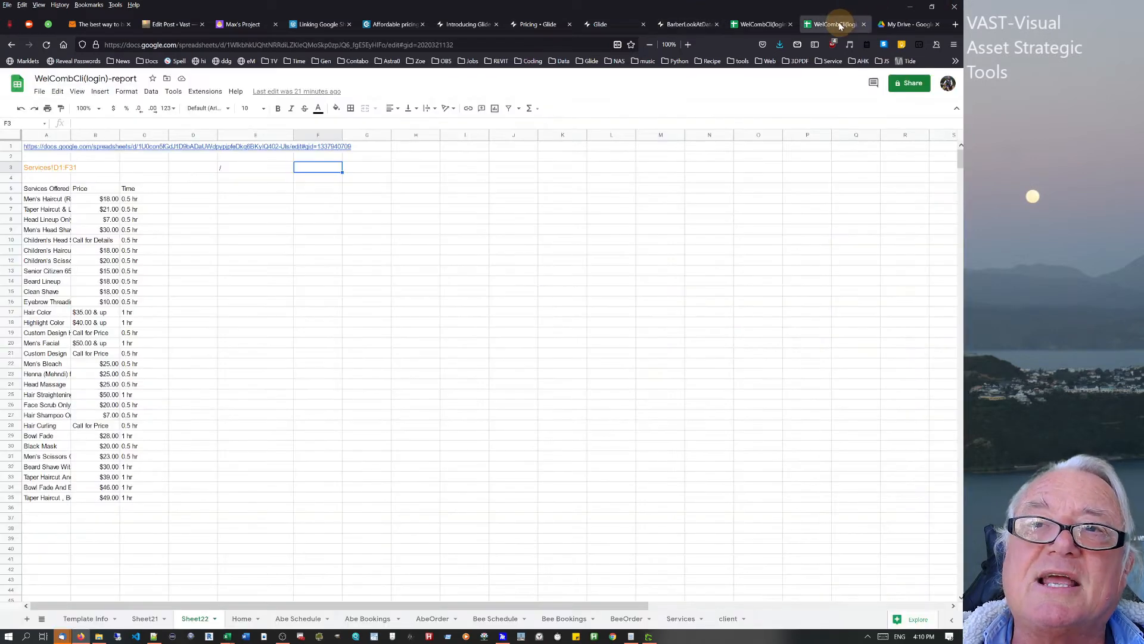
- Compare the Service column of the Bee Bookings source sheet with the services list on the report spreadsheet's Sheet22
click(765, 28)
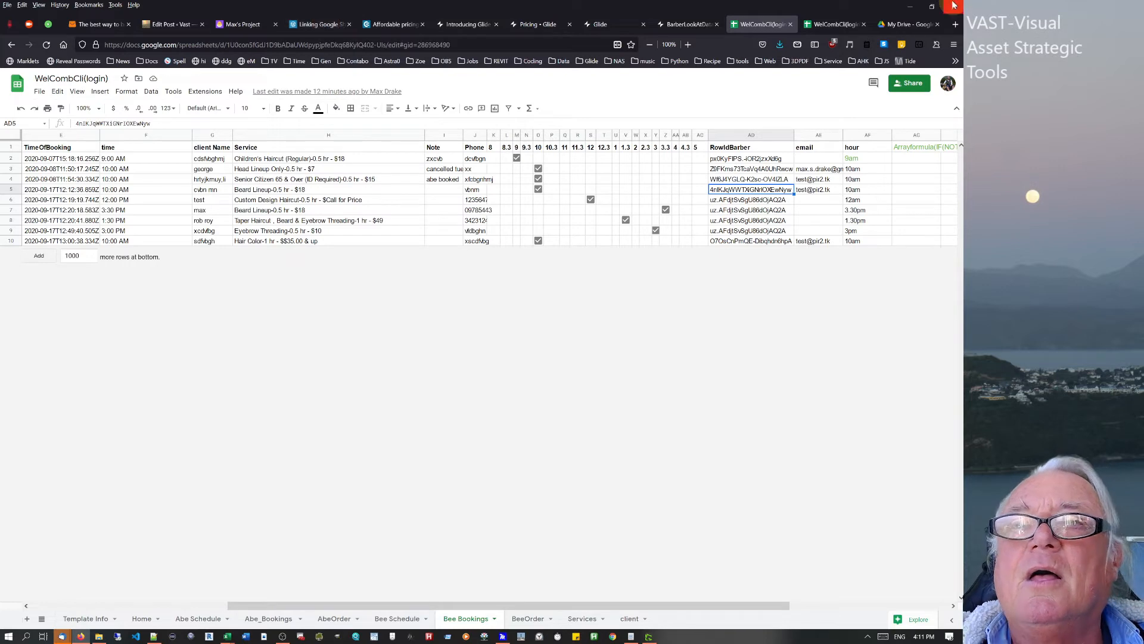
click(846, 24)
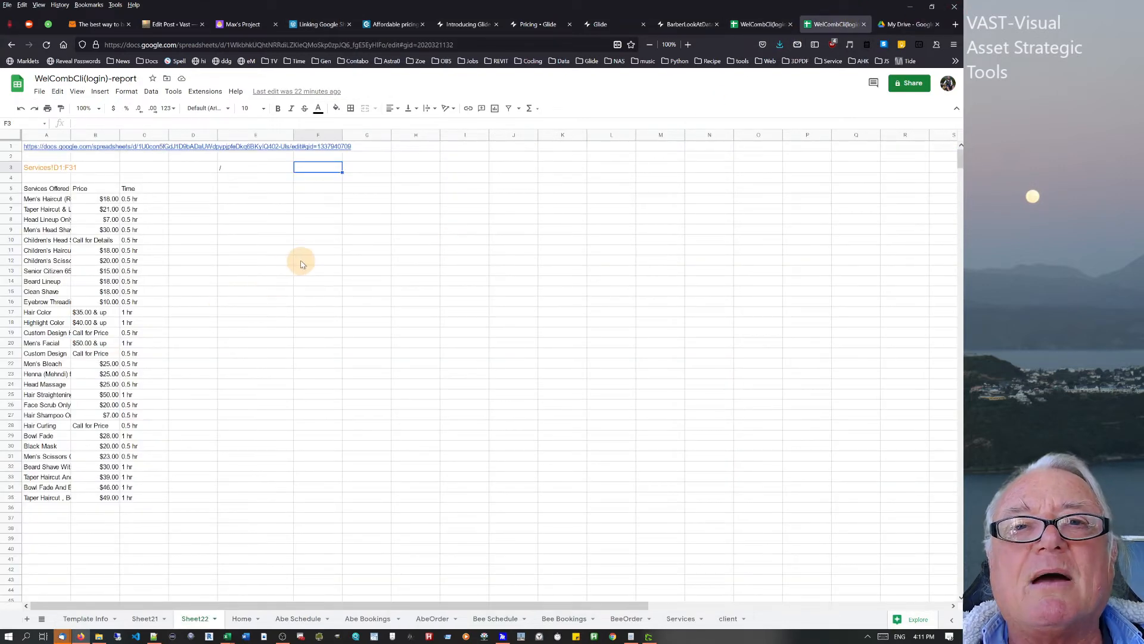
click(764, 25)
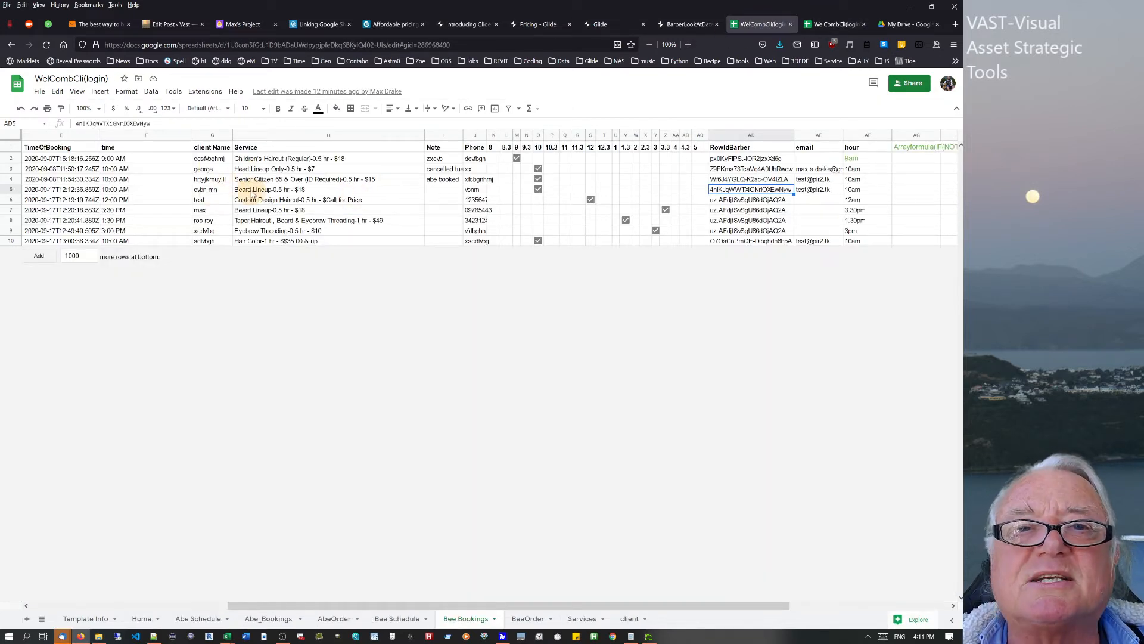
click(252, 190)
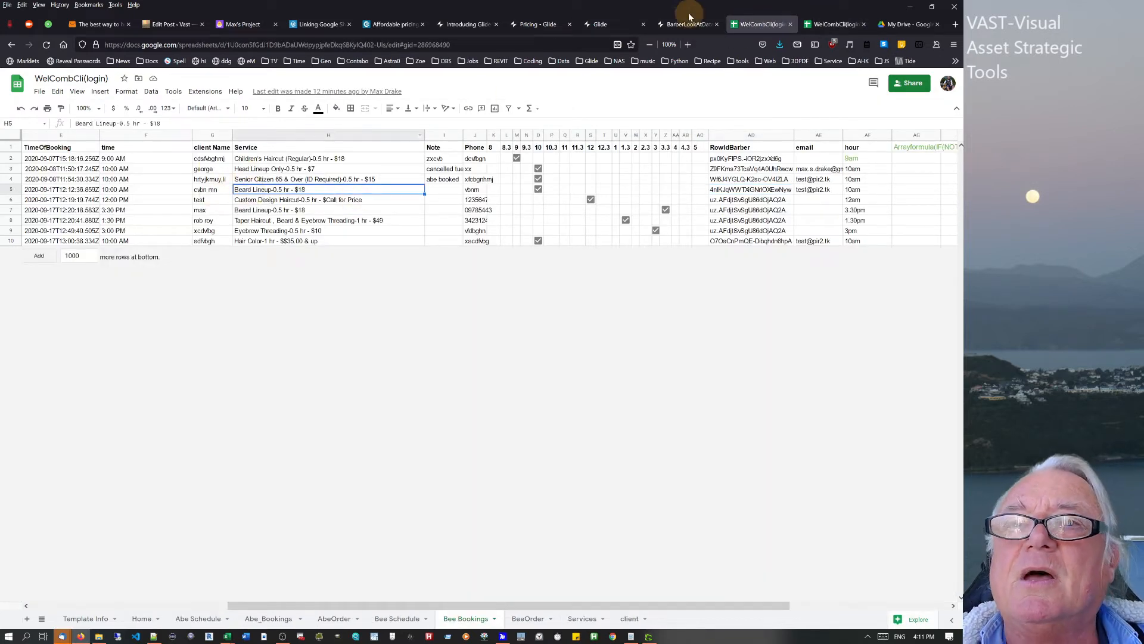
click(829, 25)
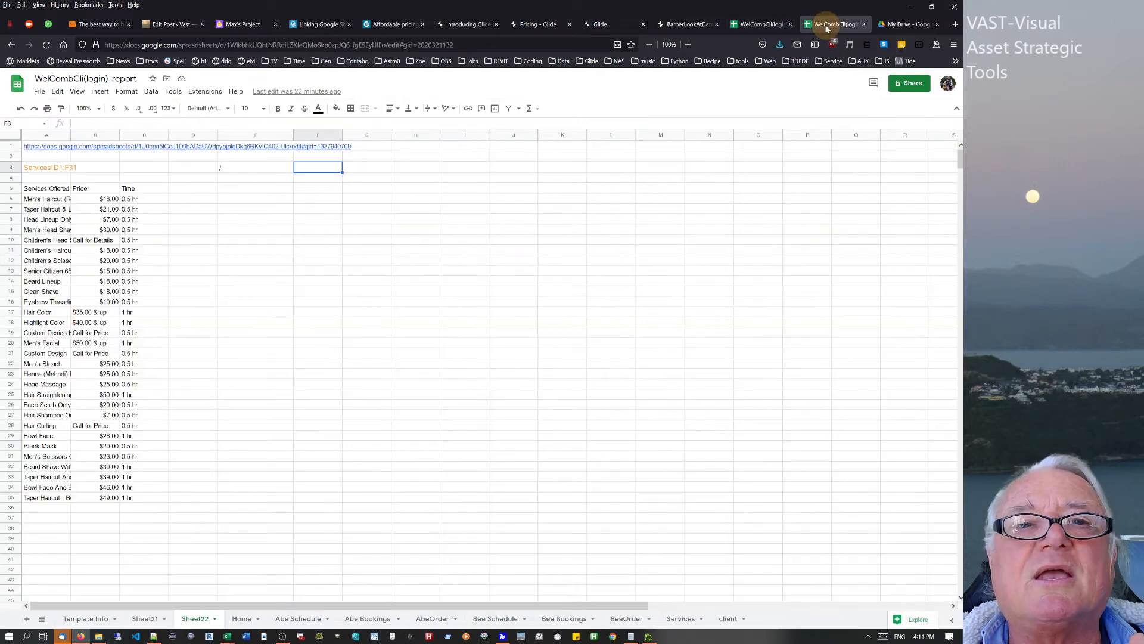
key(ctrl+shift+Tab)
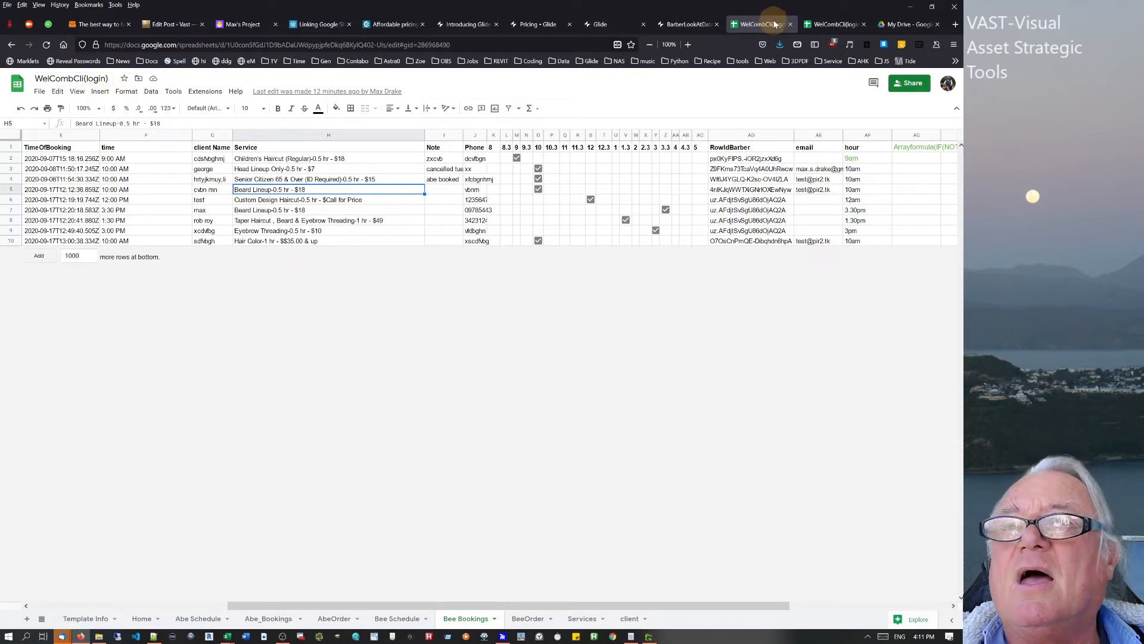
click(822, 30)
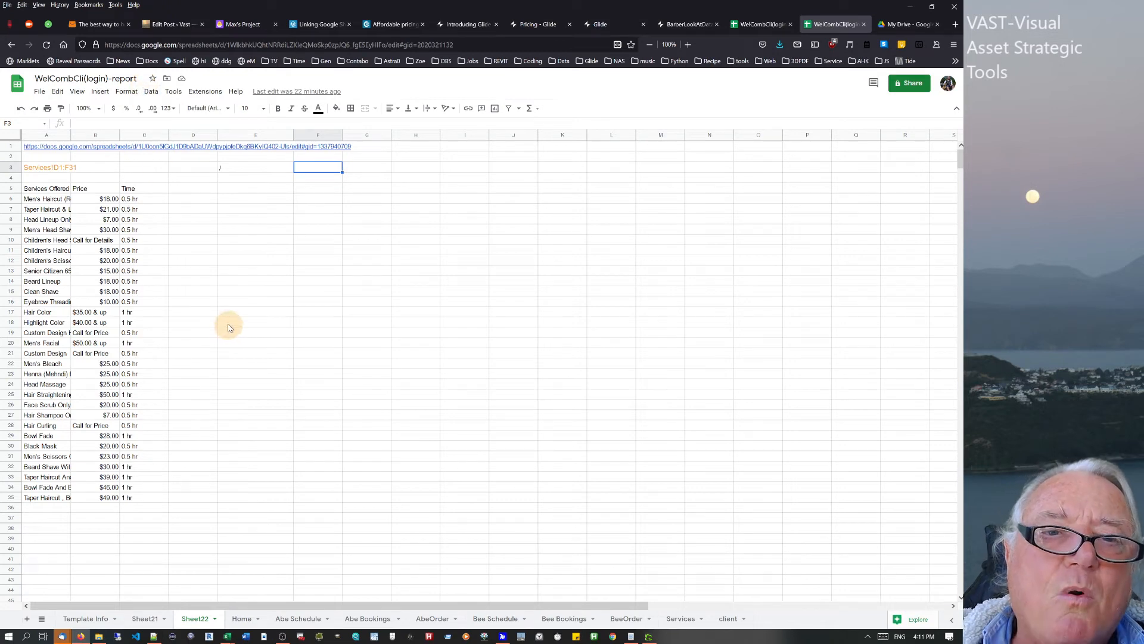
click(253, 261)
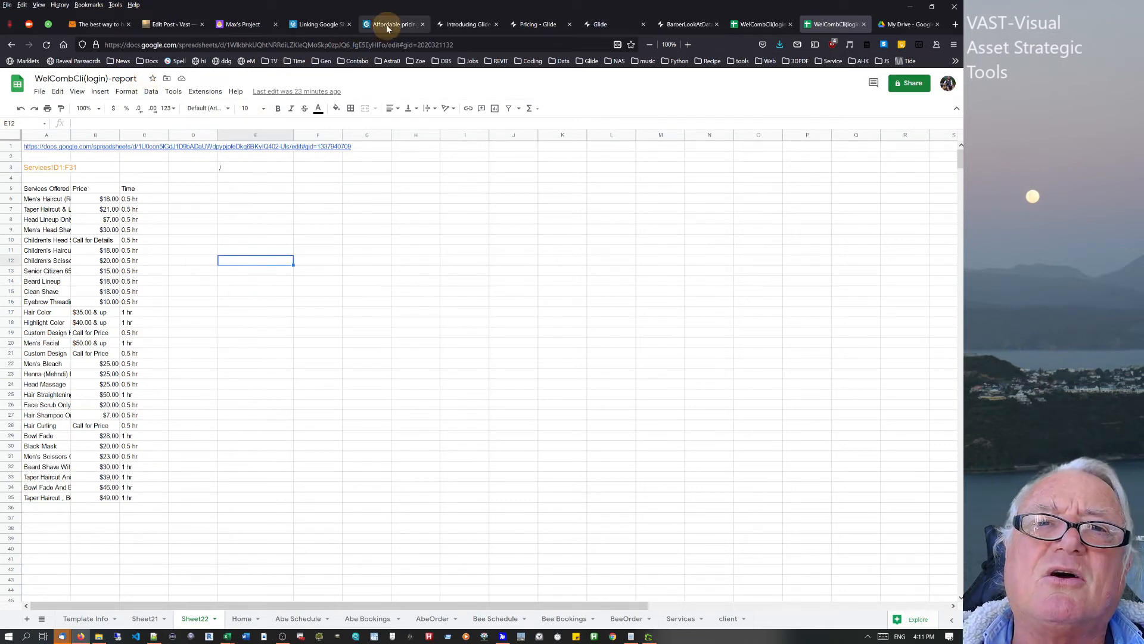
- Review the Coupler.io article on linking data between multiple spreadsheets, from its introduction through Option 4
click(326, 25)
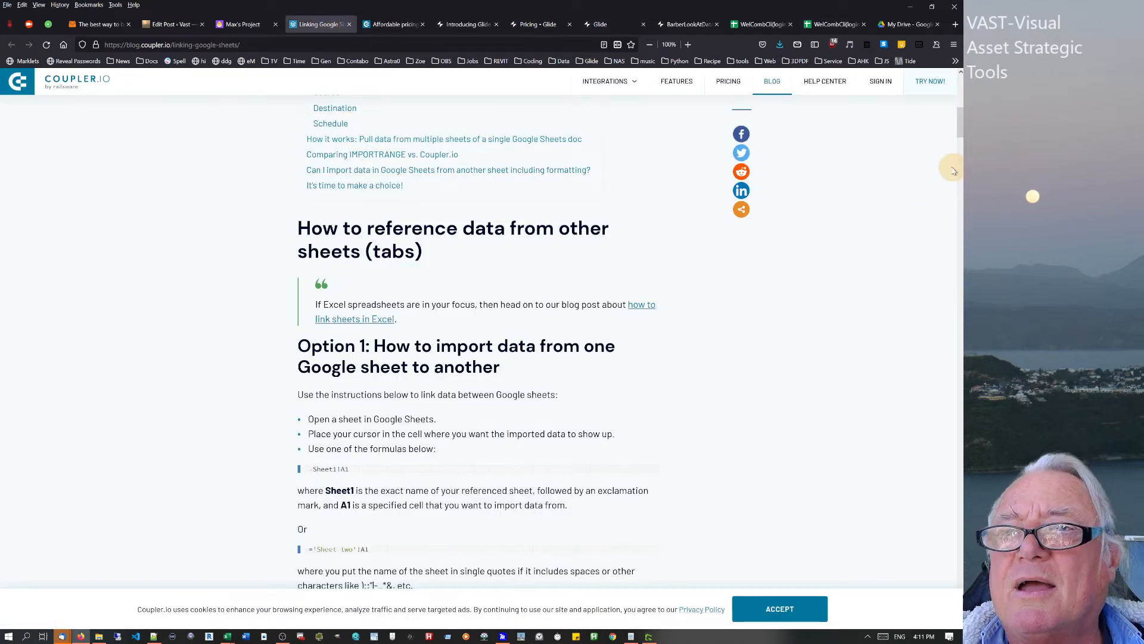
scroll(450, 248, up, 10)
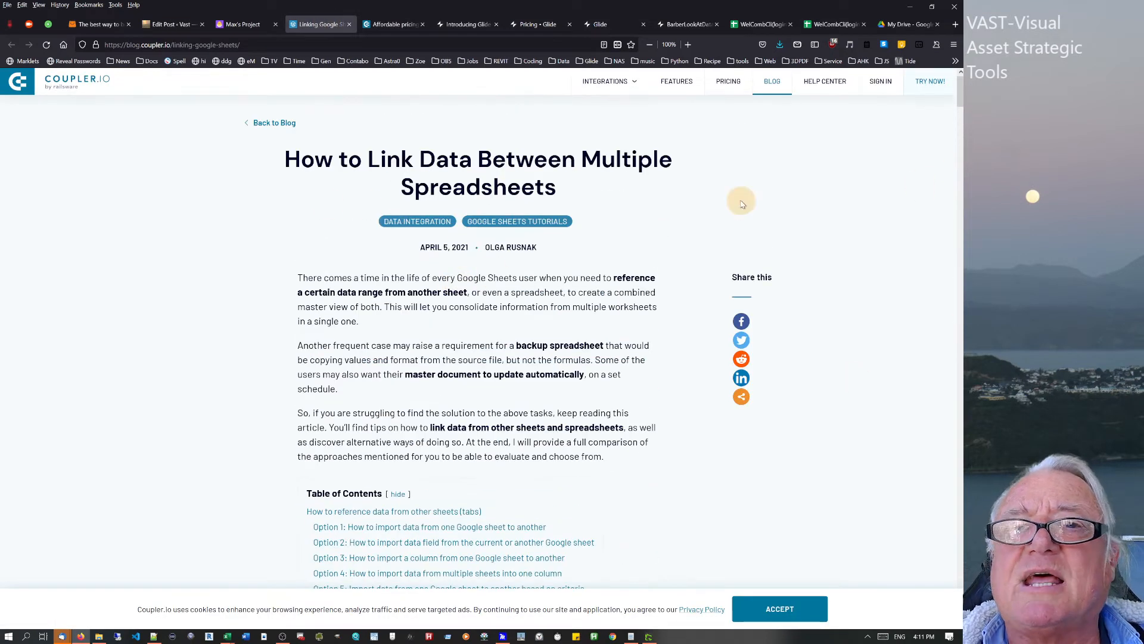
scroll(435, 270, down, 10)
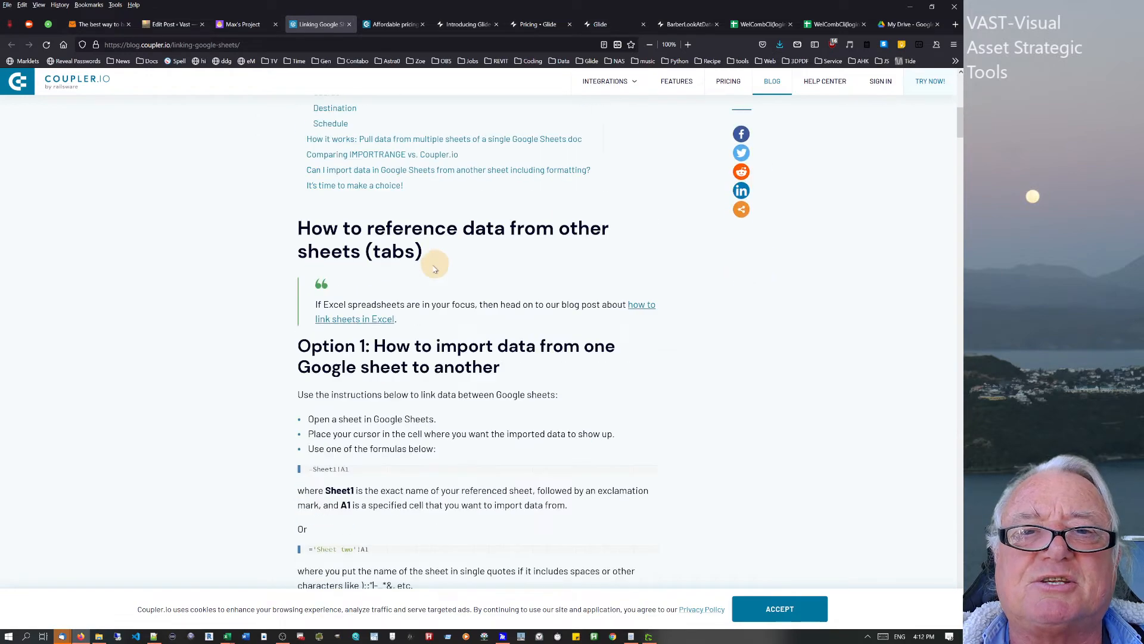
scroll(407, 335, down, 8)
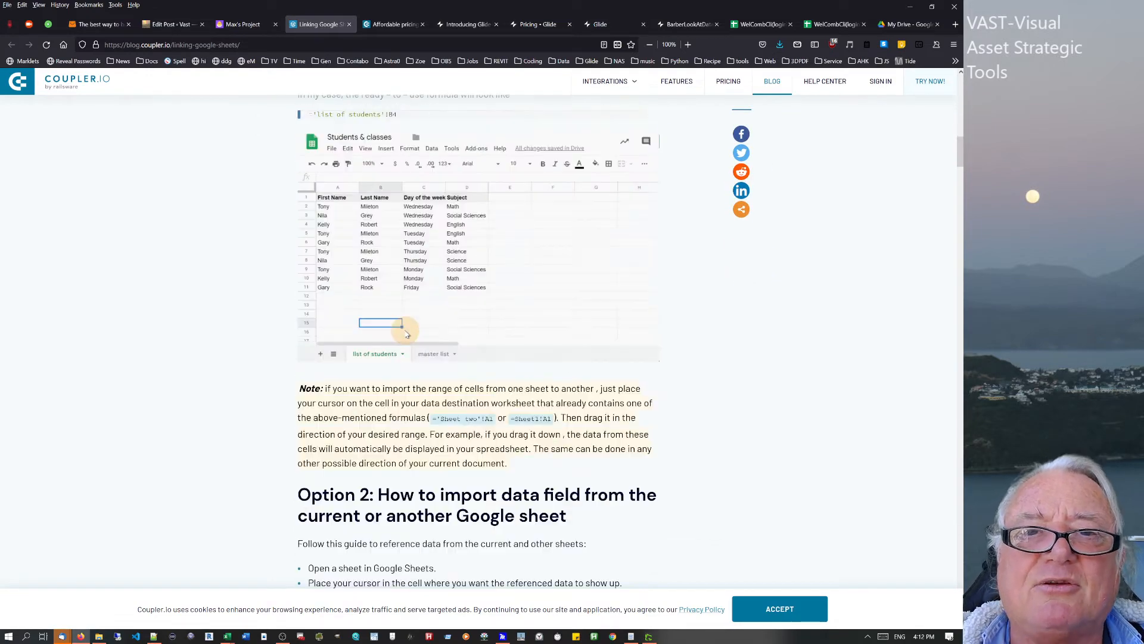
scroll(381, 349, down, 15)
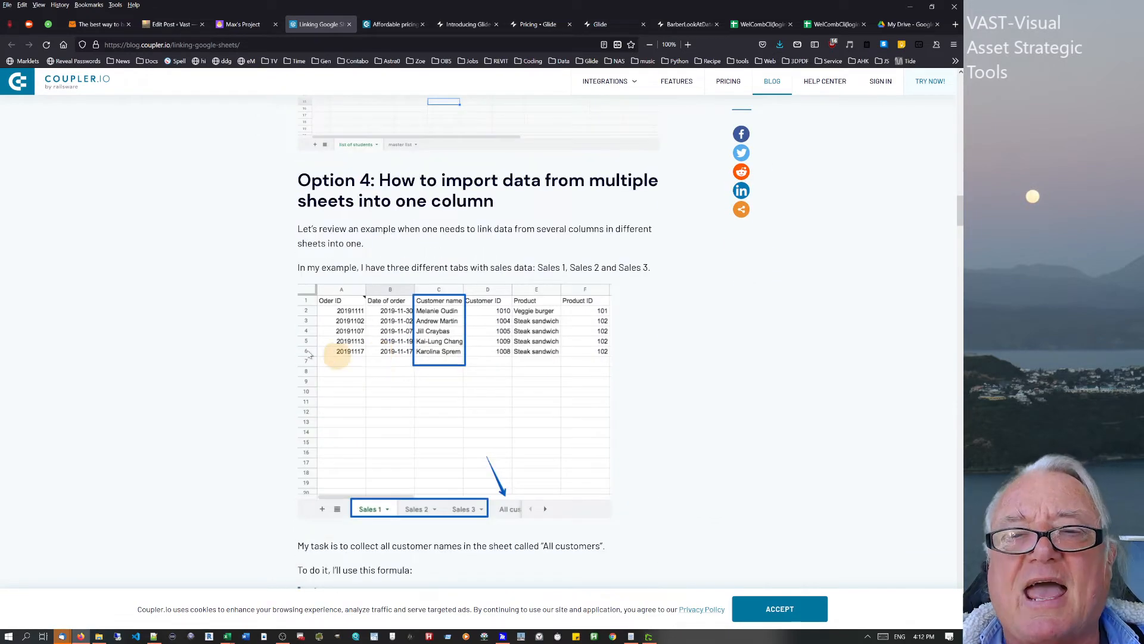
- Return to the report's Sheet22, enter =IMT in cell H3, and inspect the IMPORTRANGE formula in cell A5
click(827, 25)
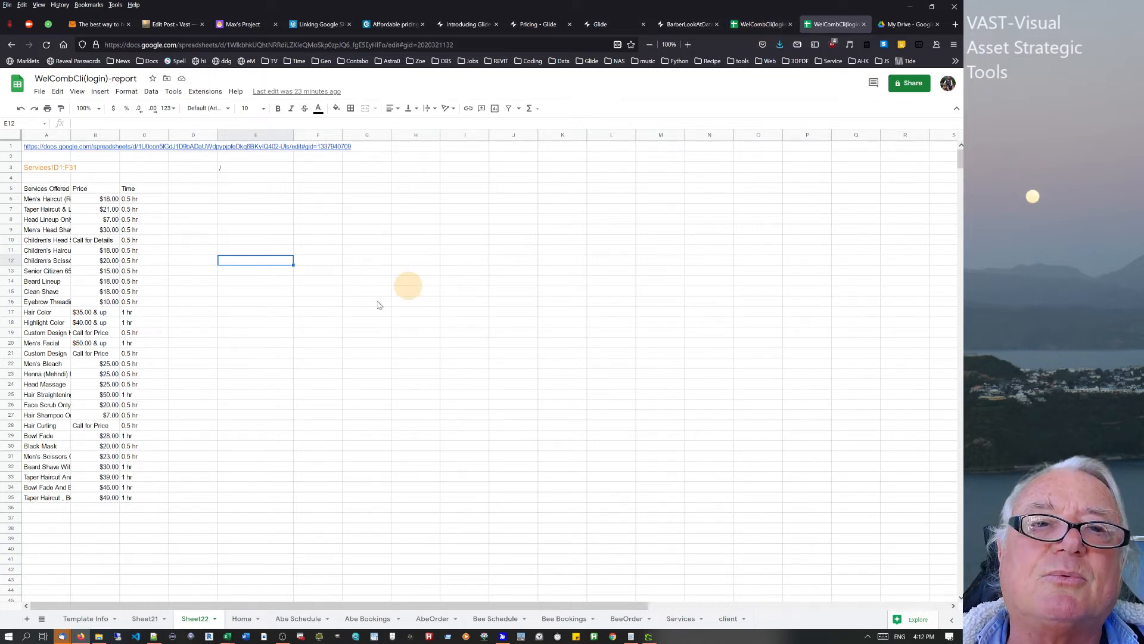
click(213, 311)
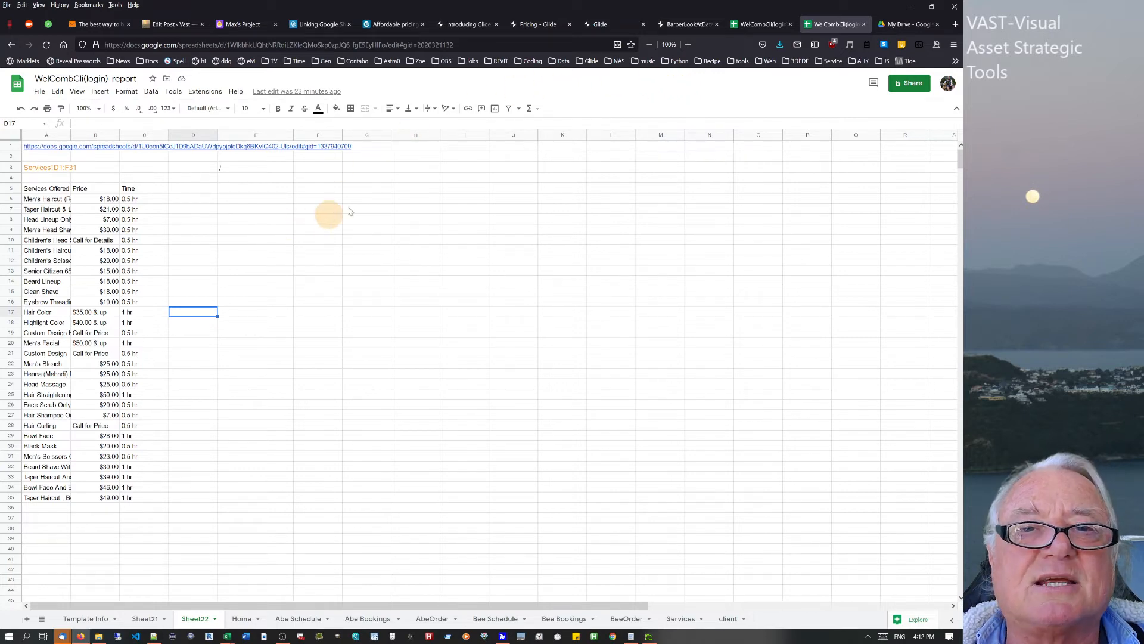
click(423, 173)
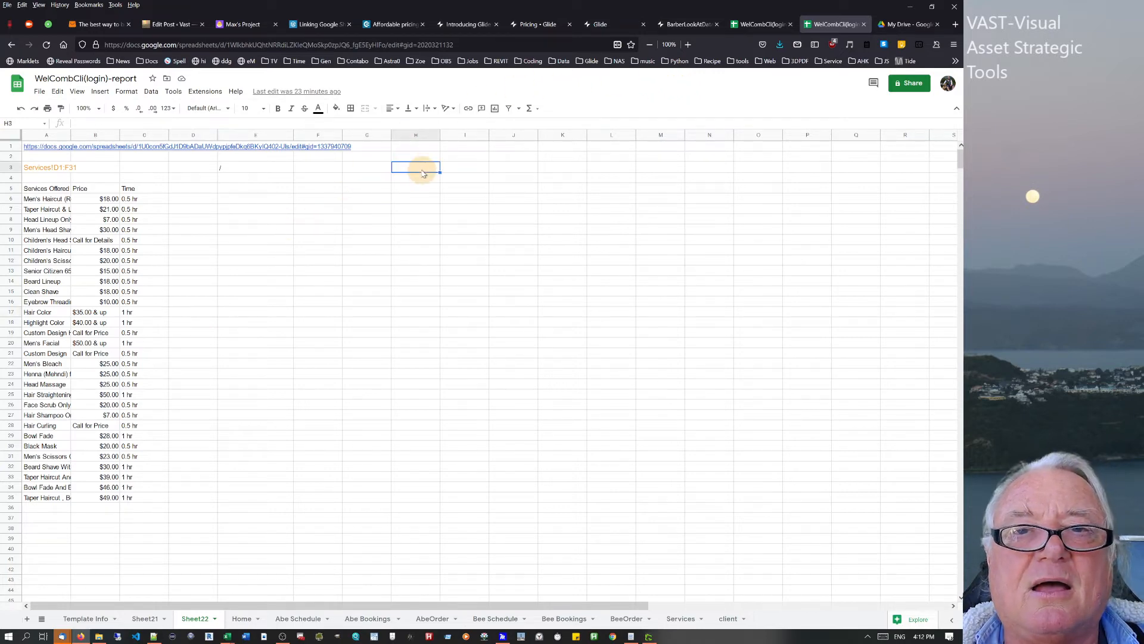
text(=)
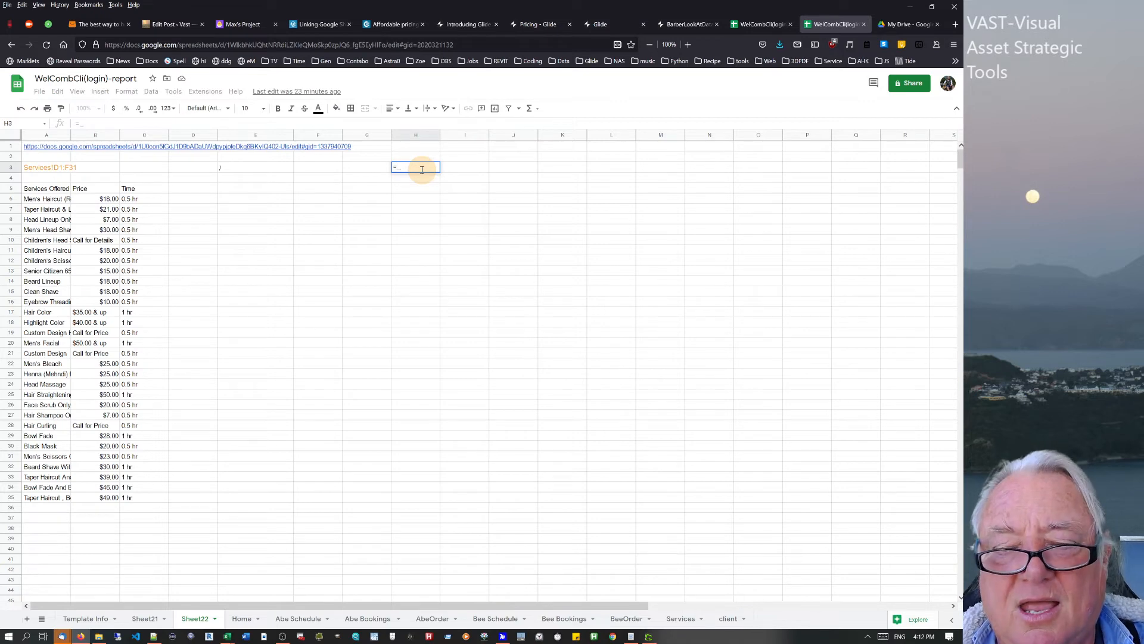
text(IMPOS)
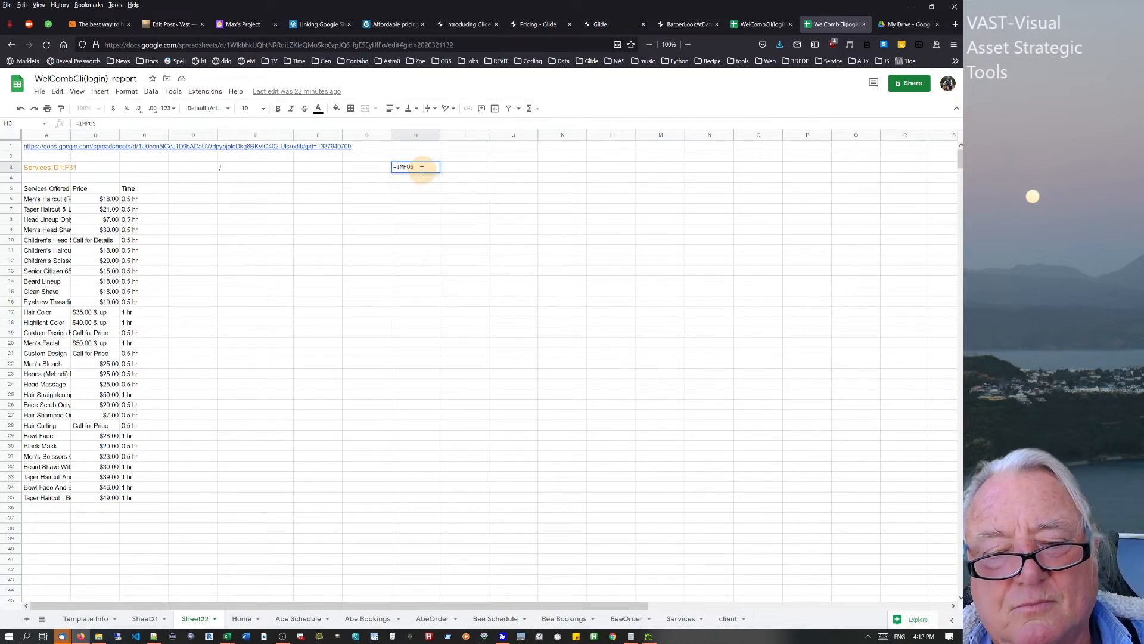
key(BackSpace)
key(BackSpace)
key(BackSpace)
text(T)
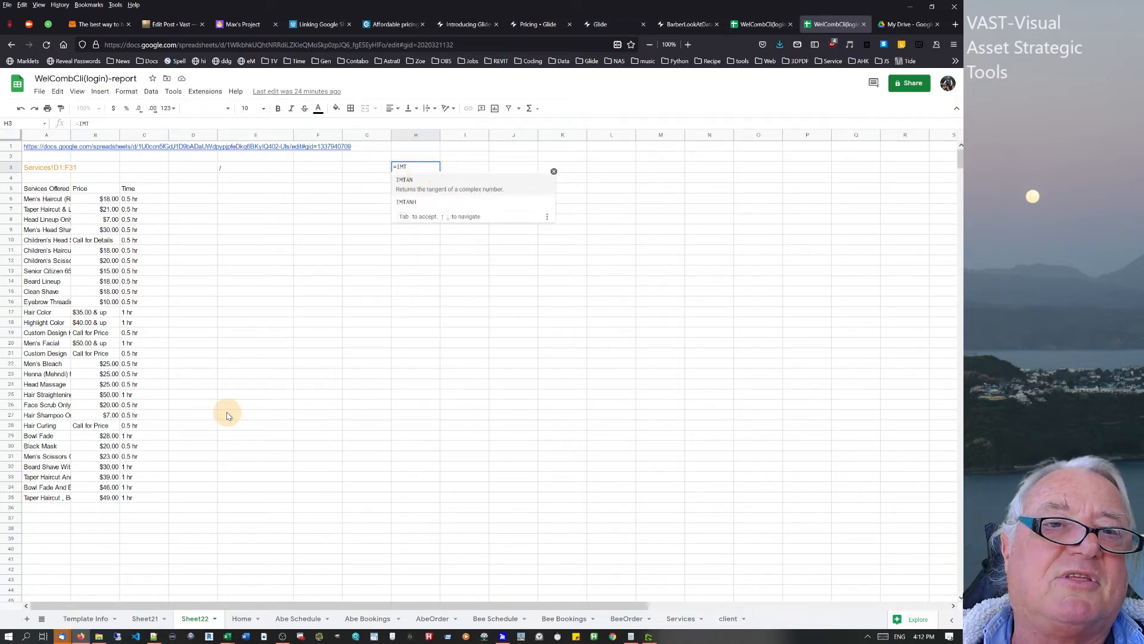
click(52, 190)
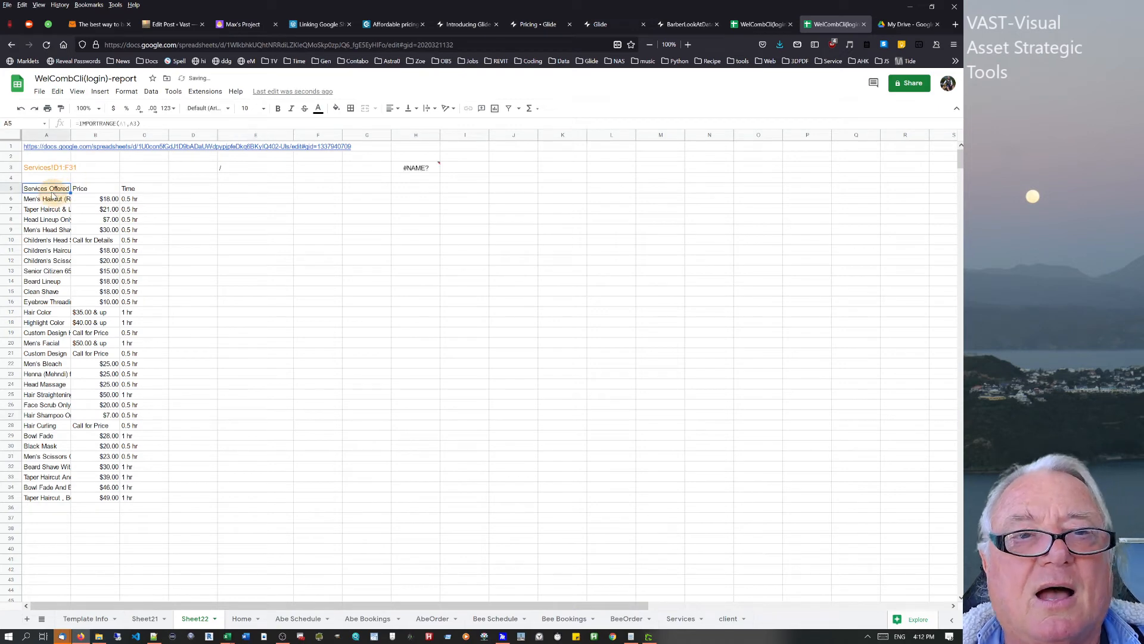
- Clear the formula in cell A5 of the report's Sheet22 and start a new IMPORTRANGE formula there
key(Delete)
click(255, 251)
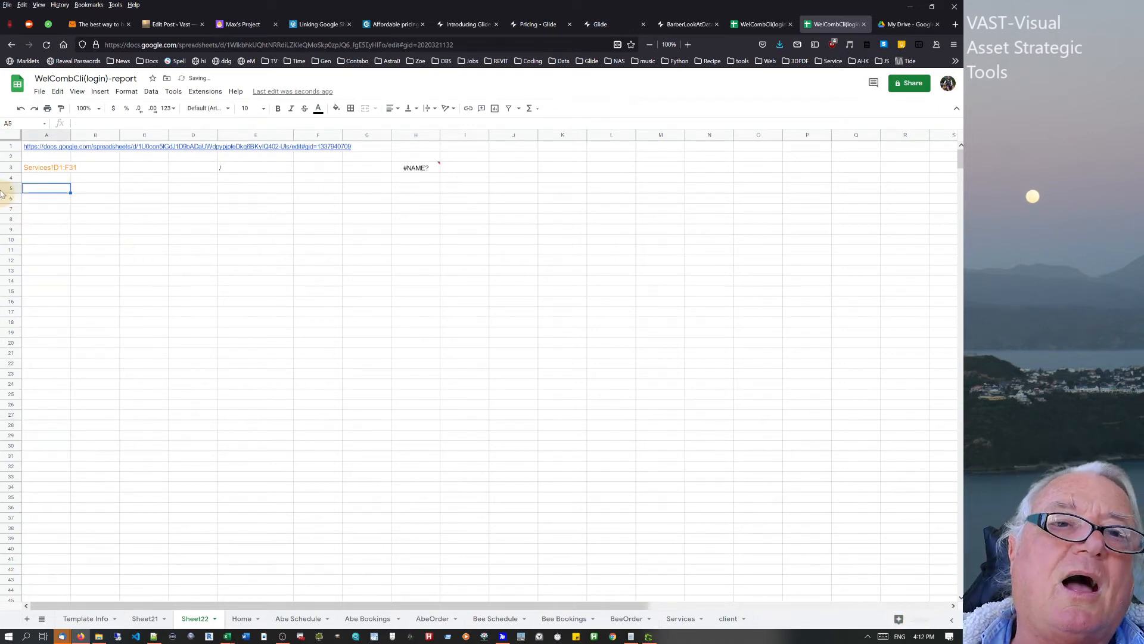
click(34, 190)
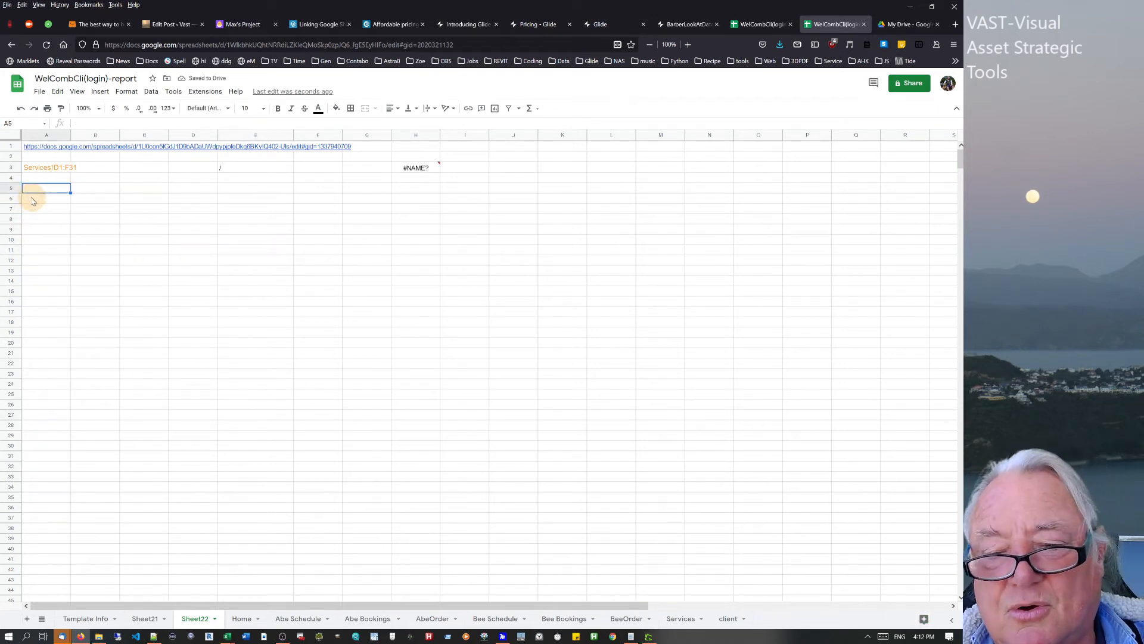
text(=IMPO)
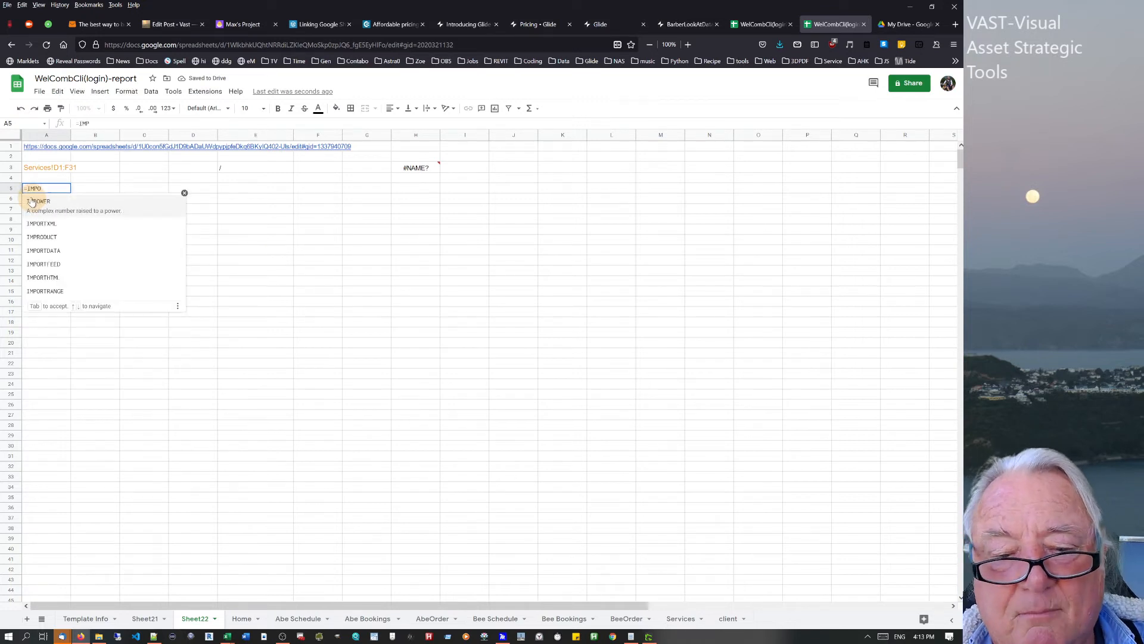
text(RT)
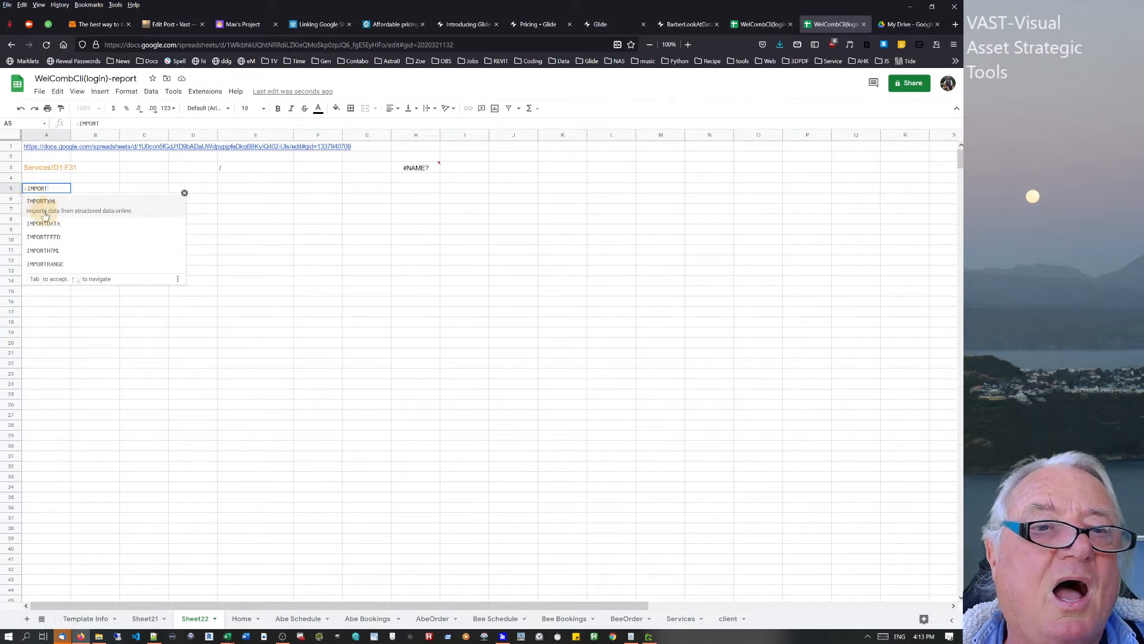
click(49, 266)
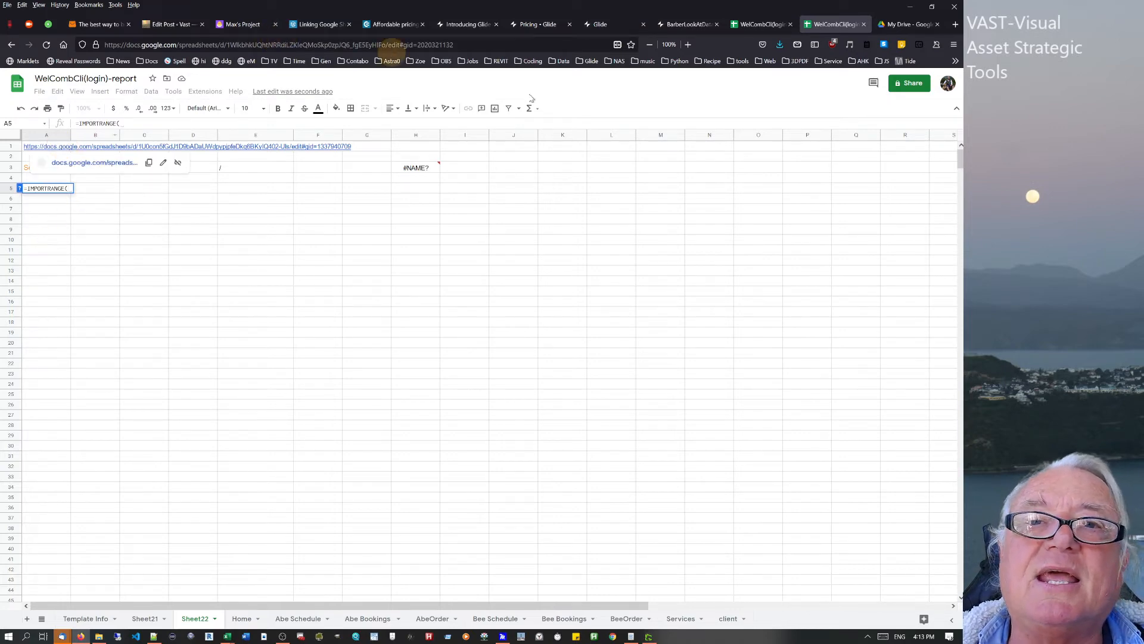
- Compare the source spreadsheet's address with the link in the report's Sheet22, and select D1:F31 on the source's Services sheet
click(772, 31)
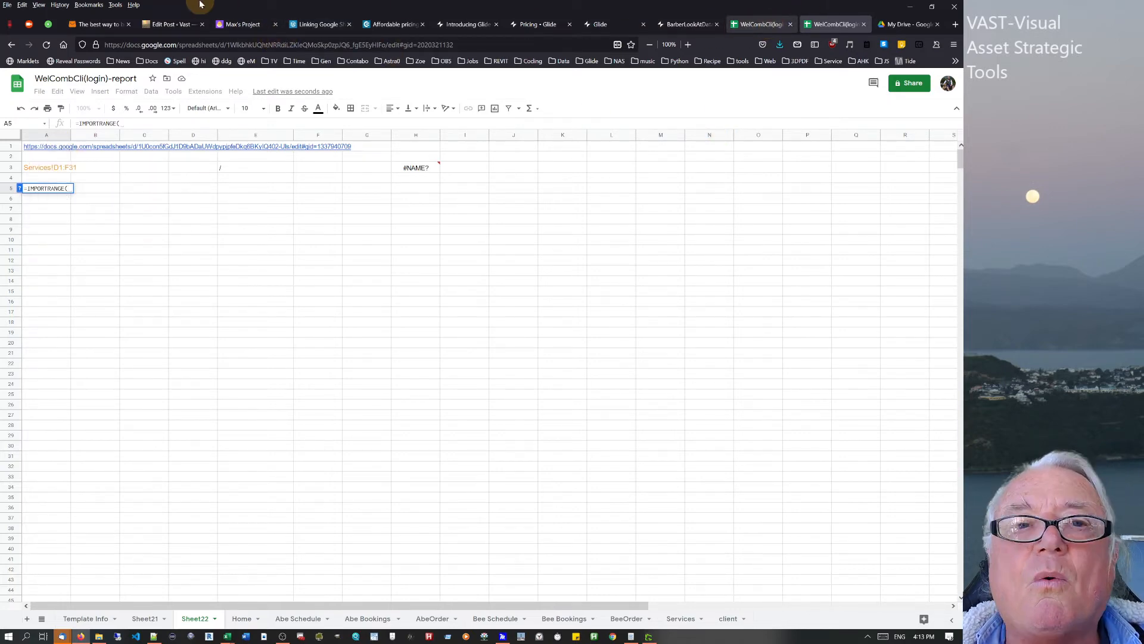
click(482, 44)
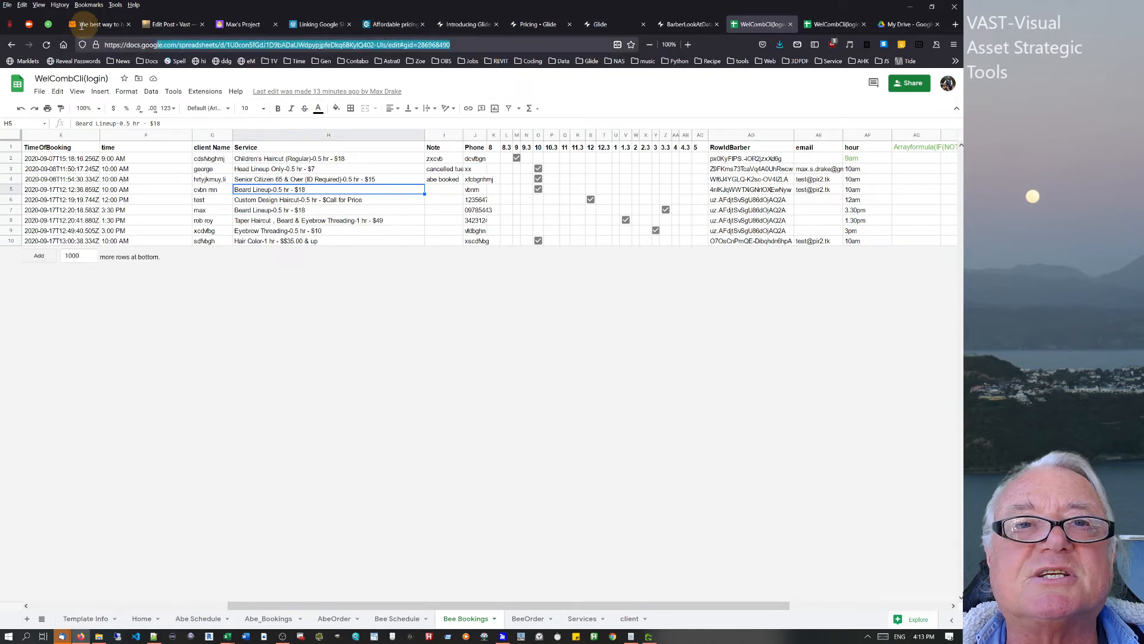
click(833, 24)
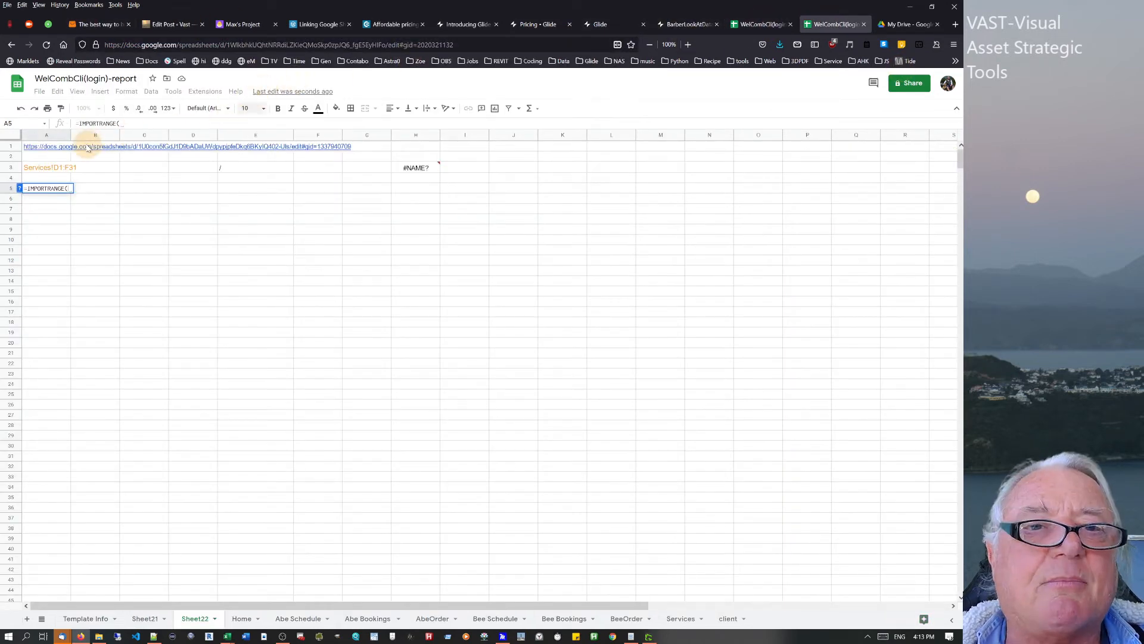
click(770, 25)
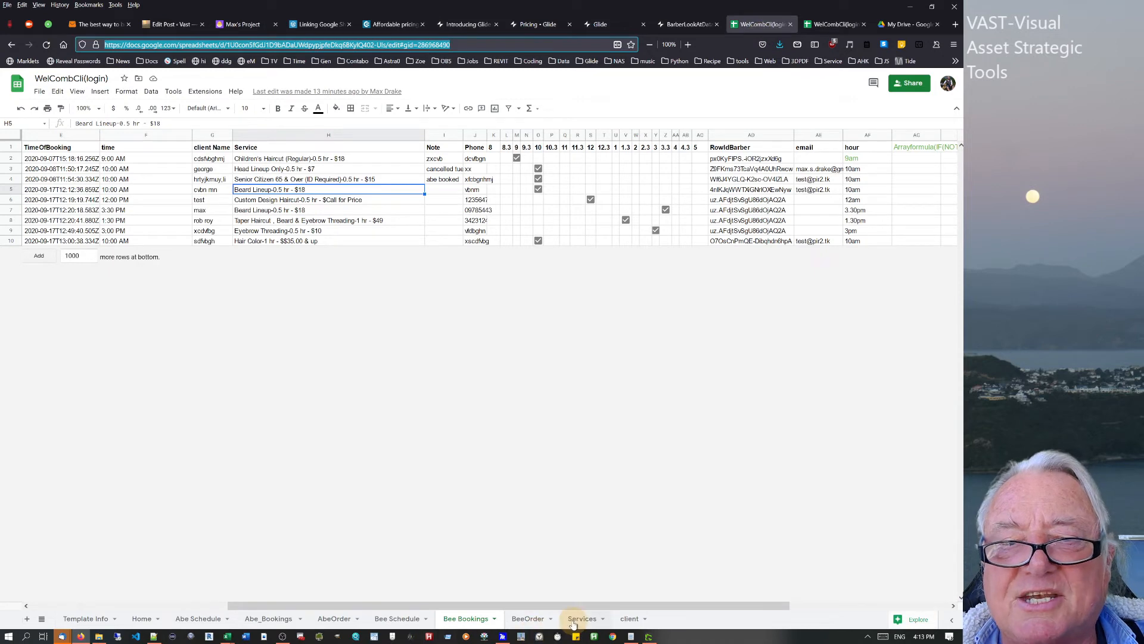
click(567, 621)
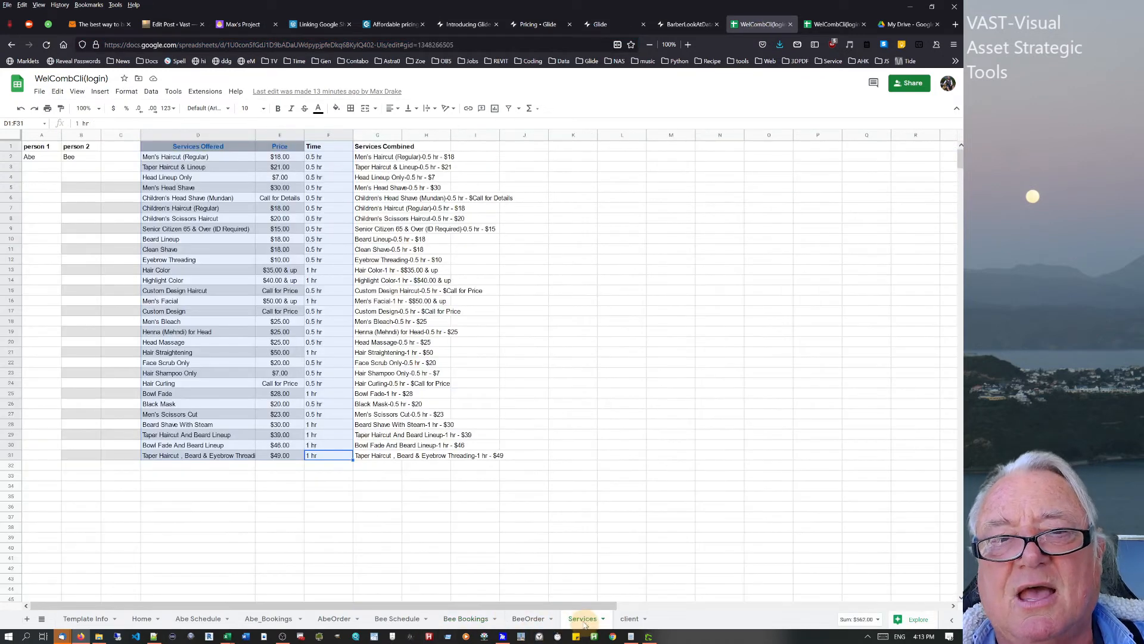
click(475, 516)
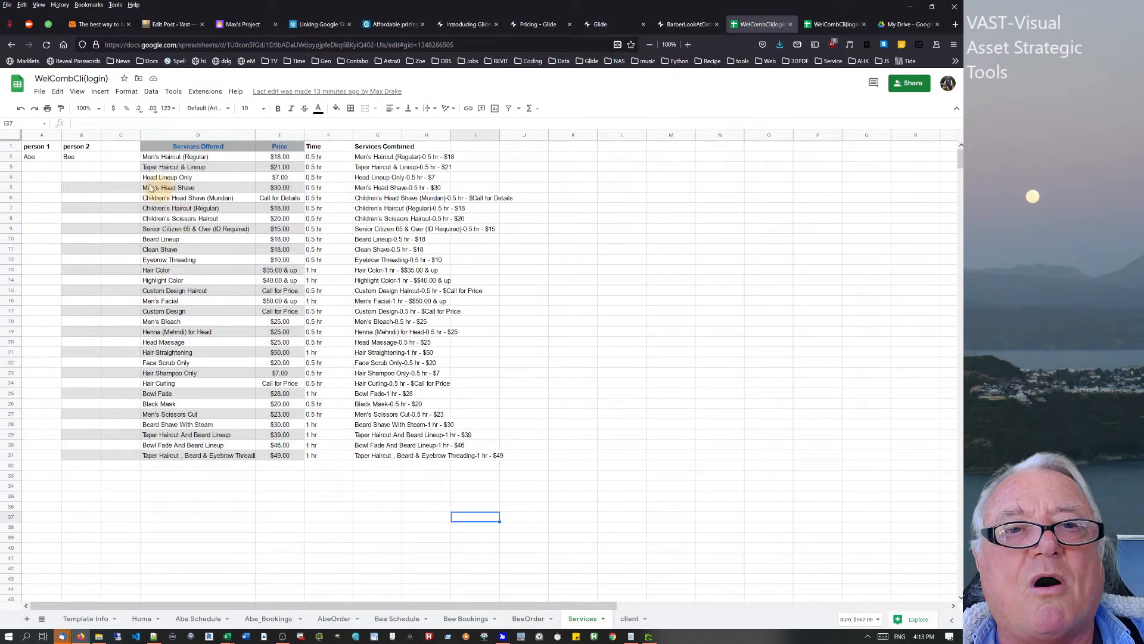
drag(172, 147, 348, 458)
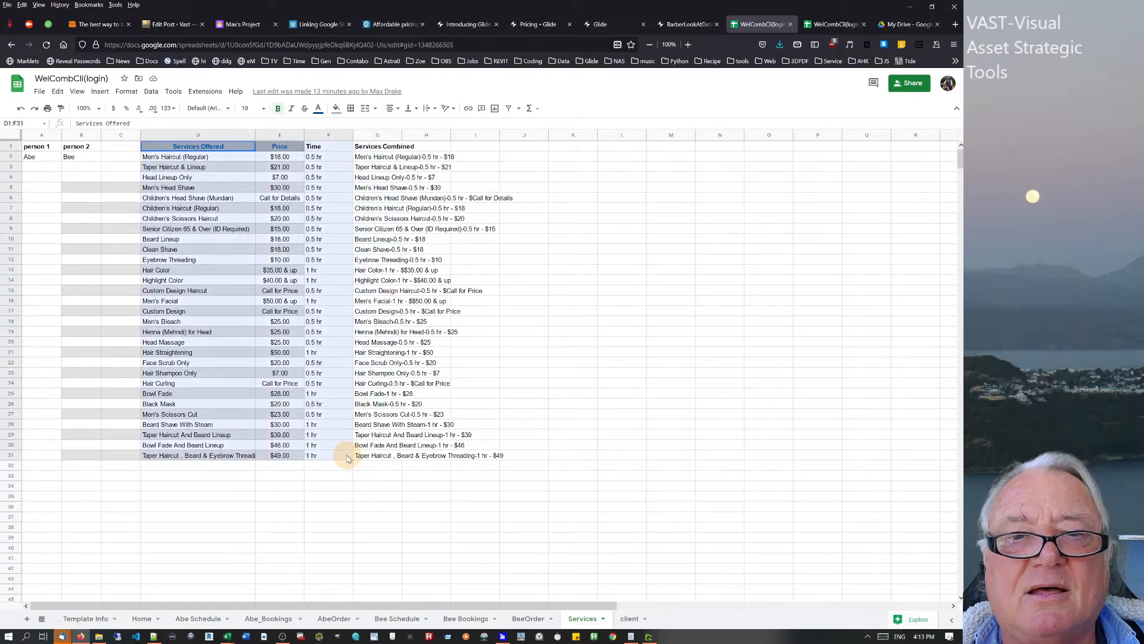
- On the source's client sheet, clear cell F4 and enter the reference =Services!D1:F31 there
click(631, 619)
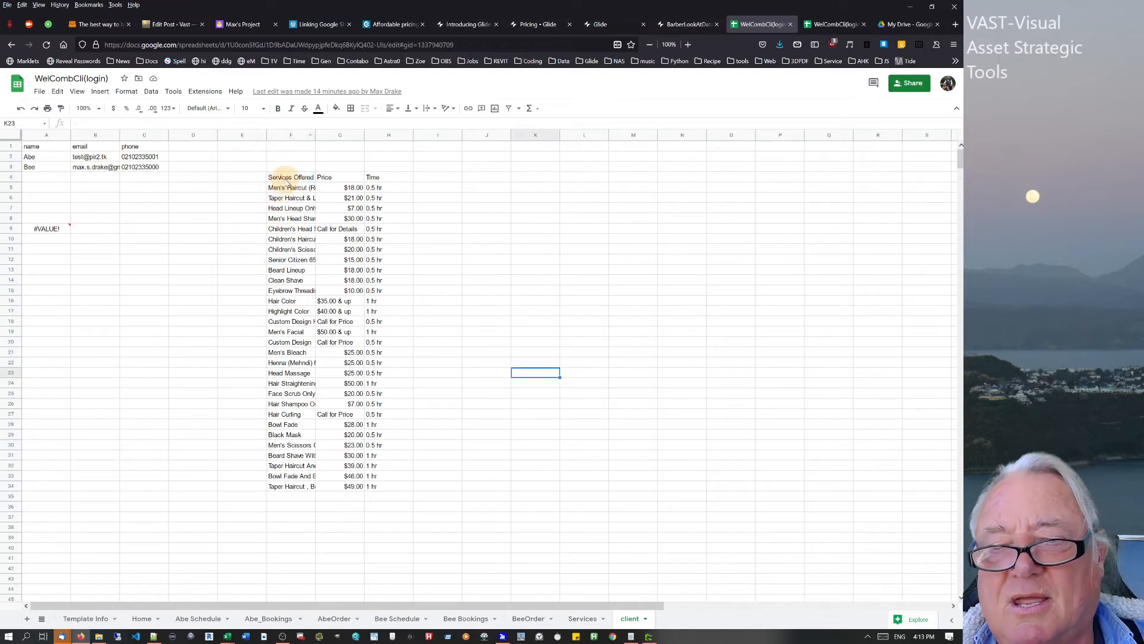
click(287, 178)
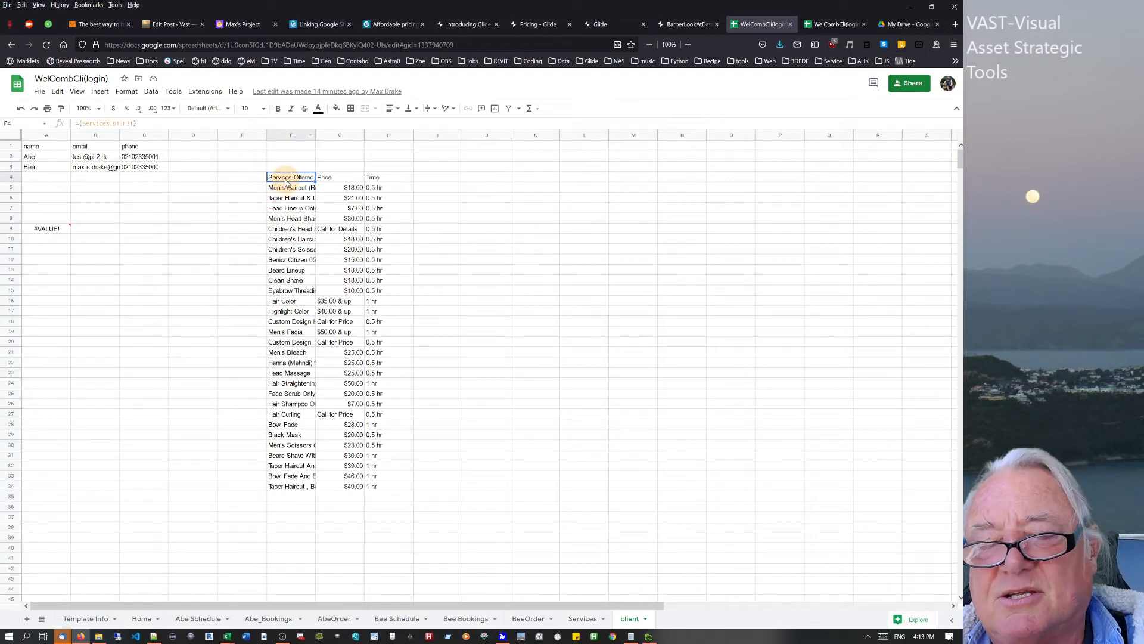
key(Delete)
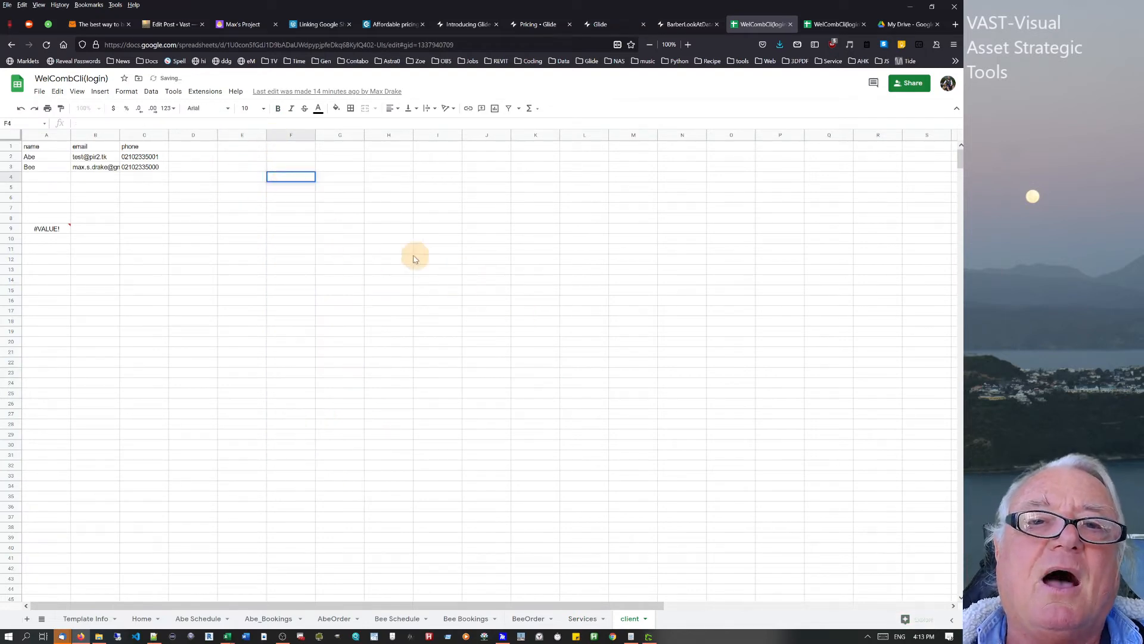
text(=)
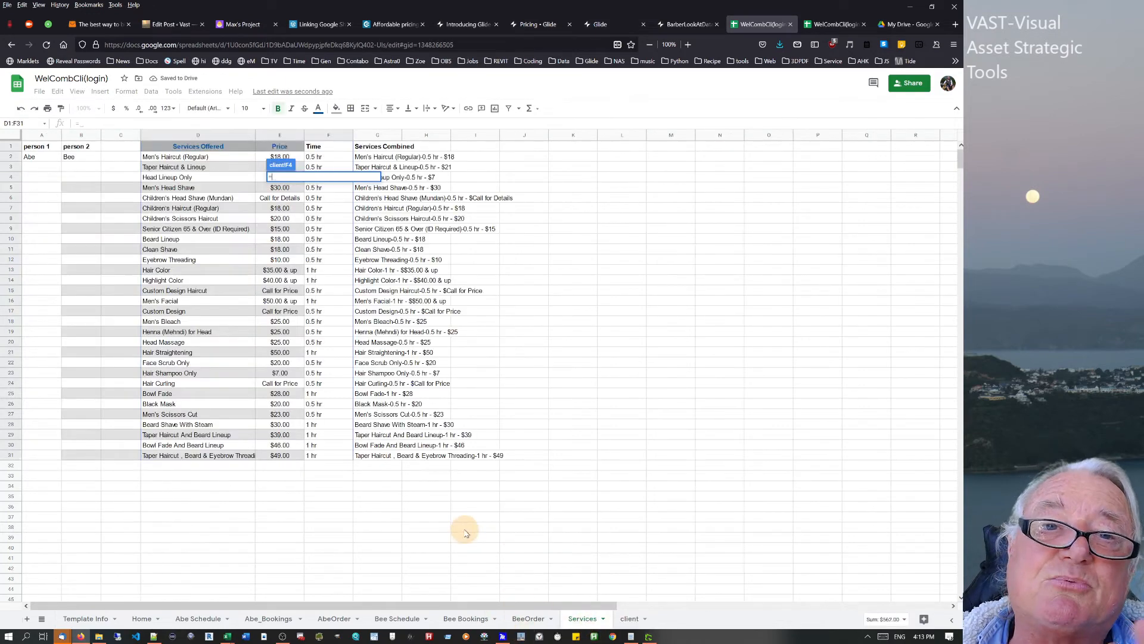
drag(210, 150, 348, 456)
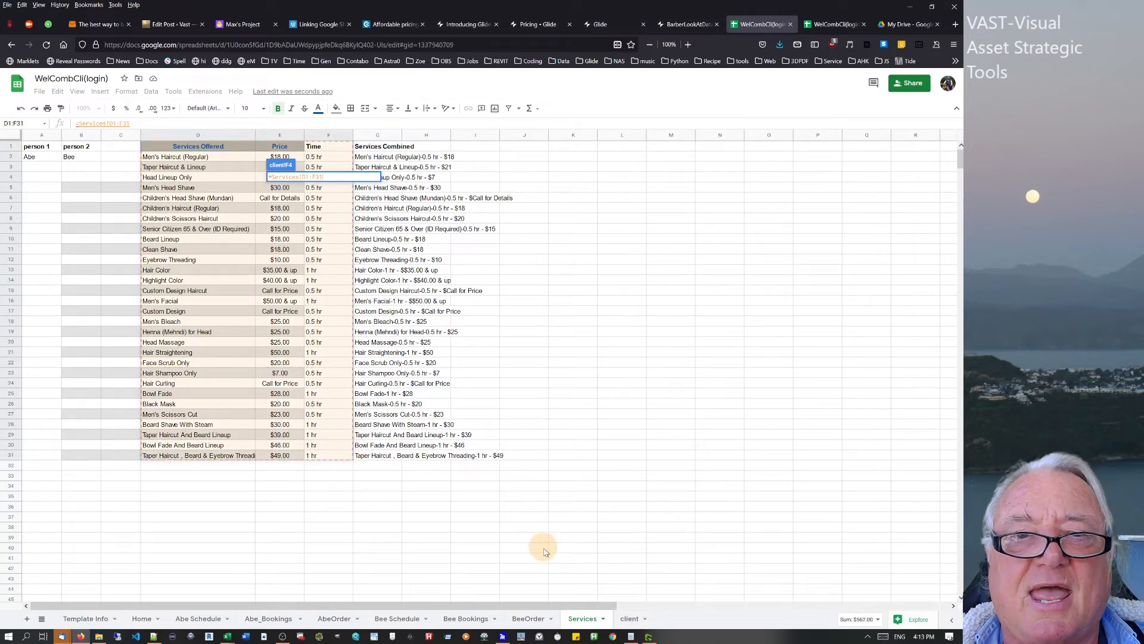
key(Return)
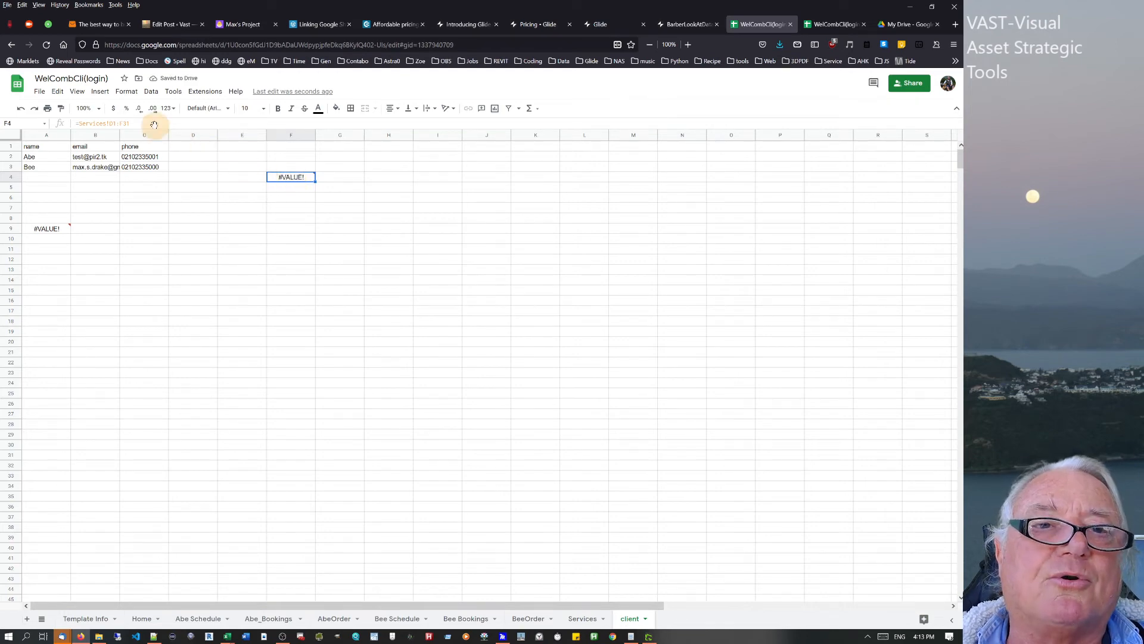
- Wrap the Services!D1:F31 reference in cell F4 in curly braces to make it an array formula
click(83, 124)
text({)
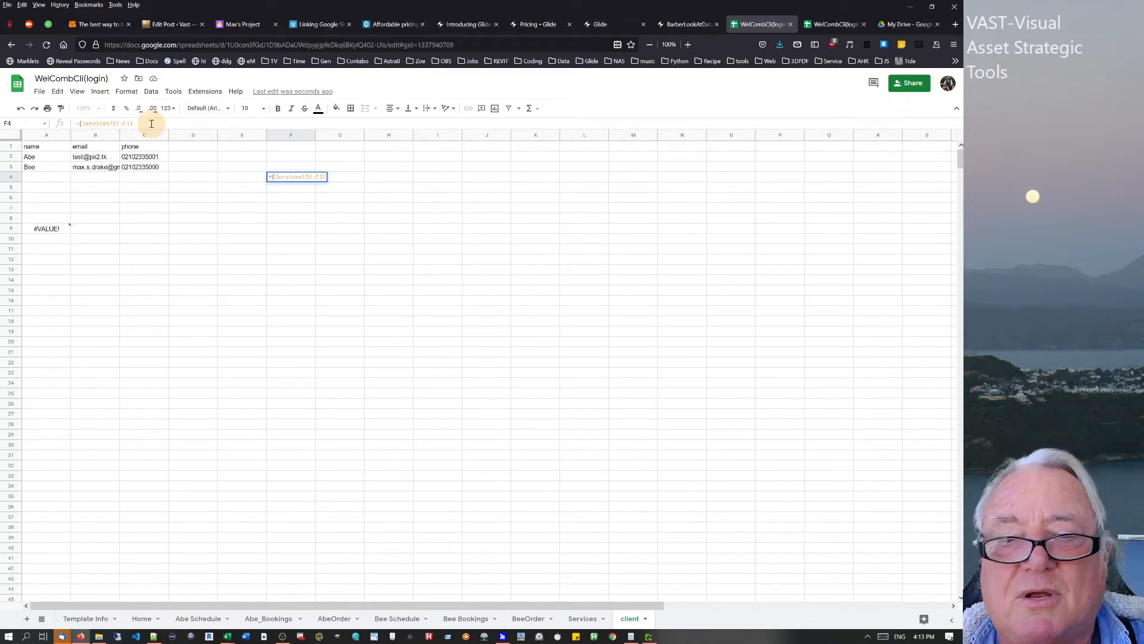
key(Return)
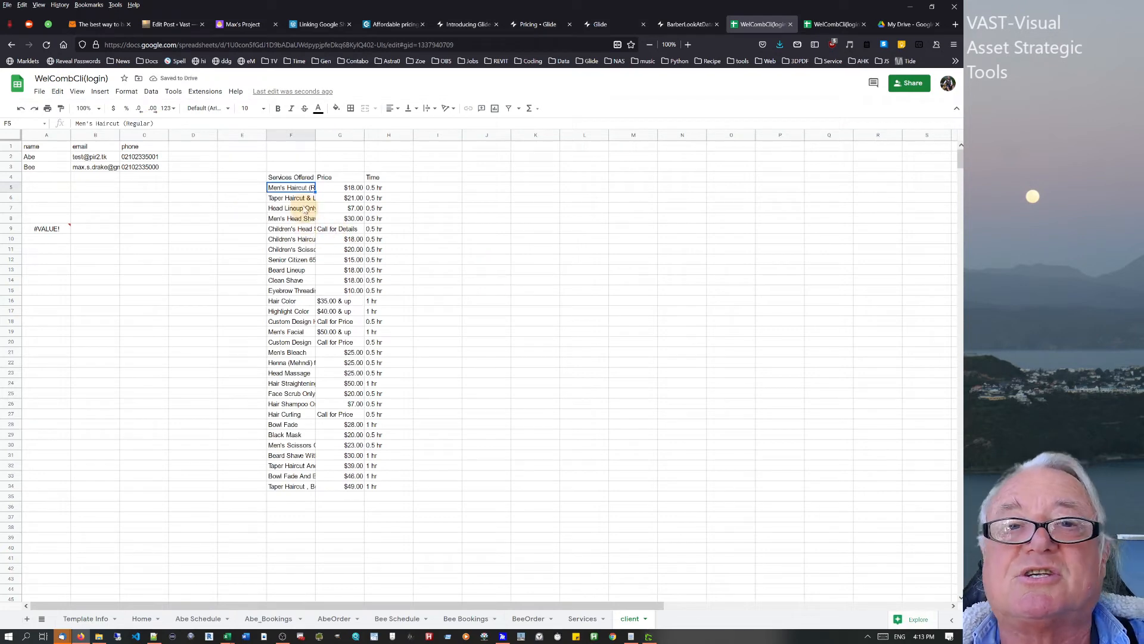
- Try the calculation =G5*5 in cell K5 of the client sheet, and delete it again
click(529, 192)
text(=)
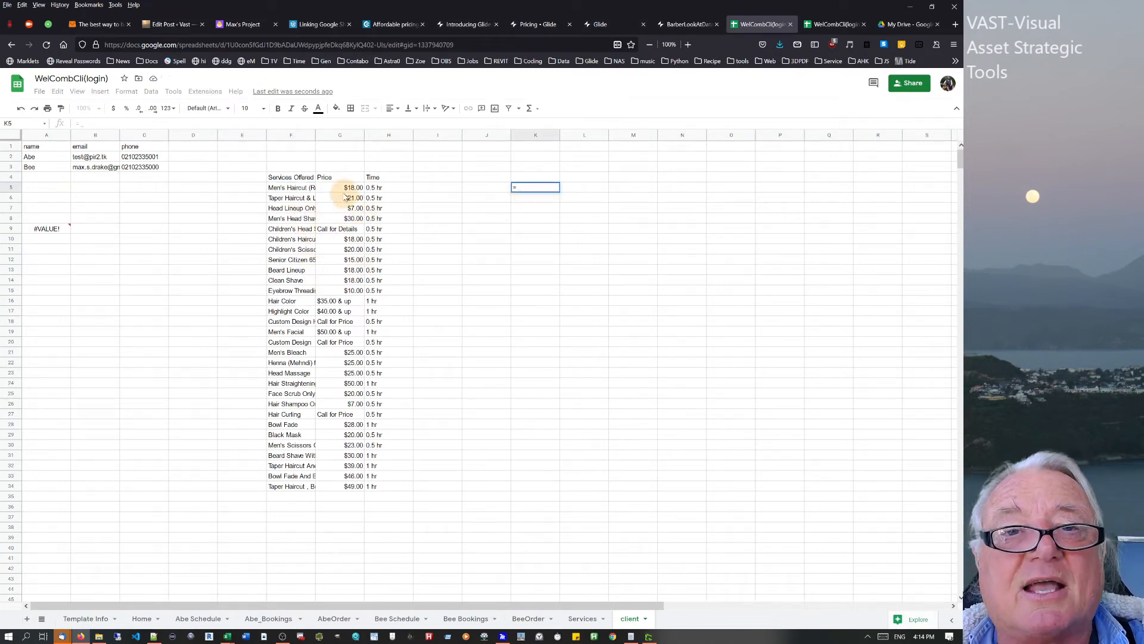
click(352, 189)
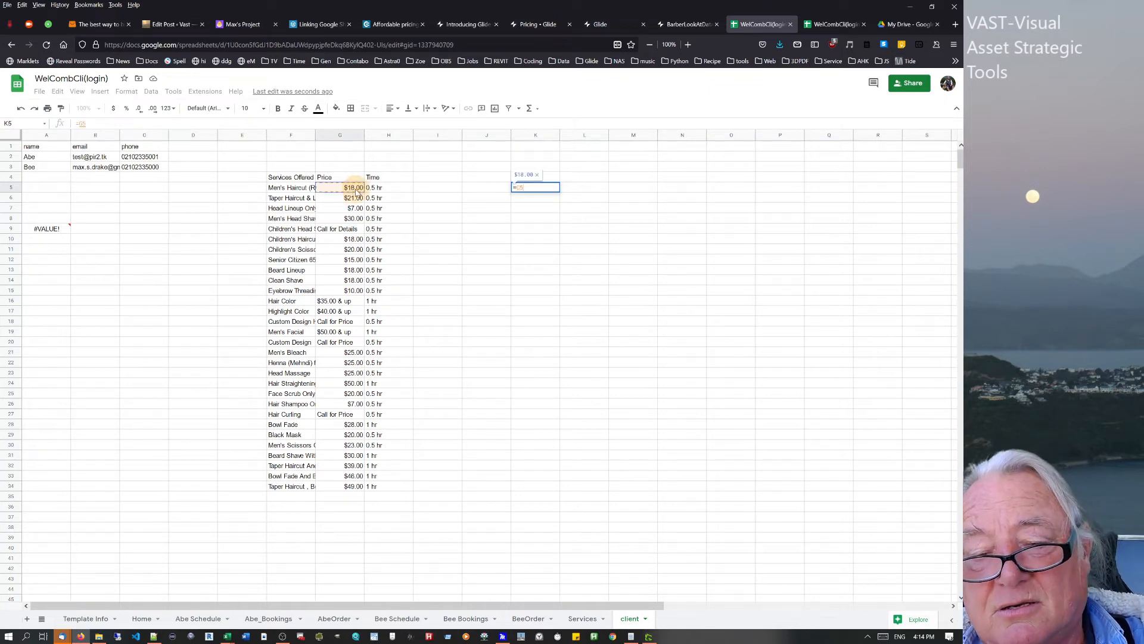
text(*5)
key(Return)
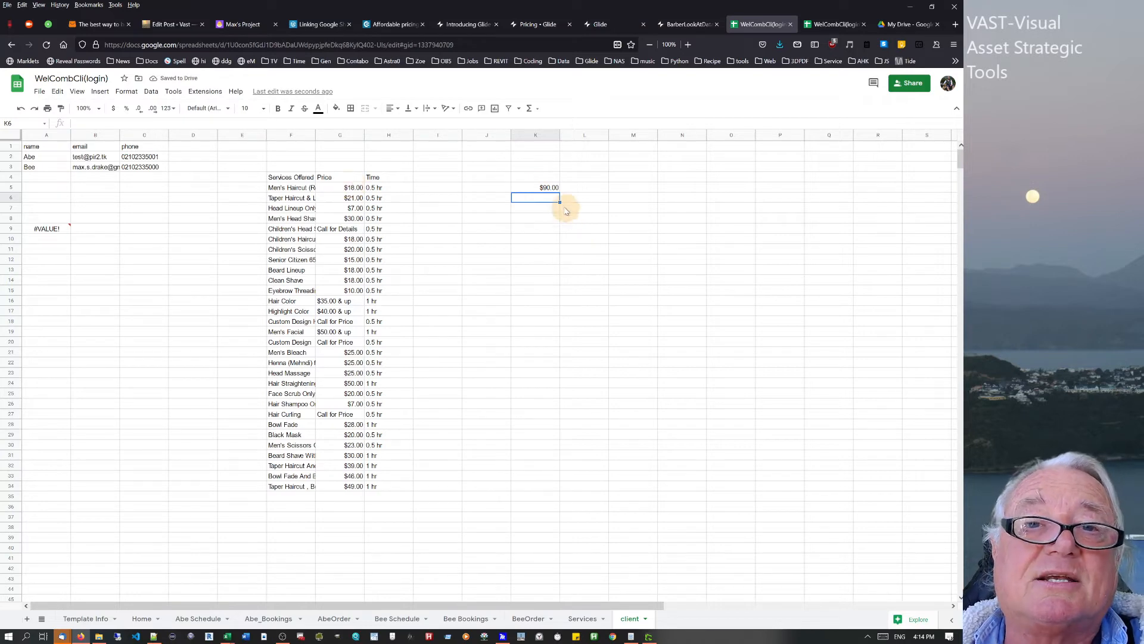
click(552, 188)
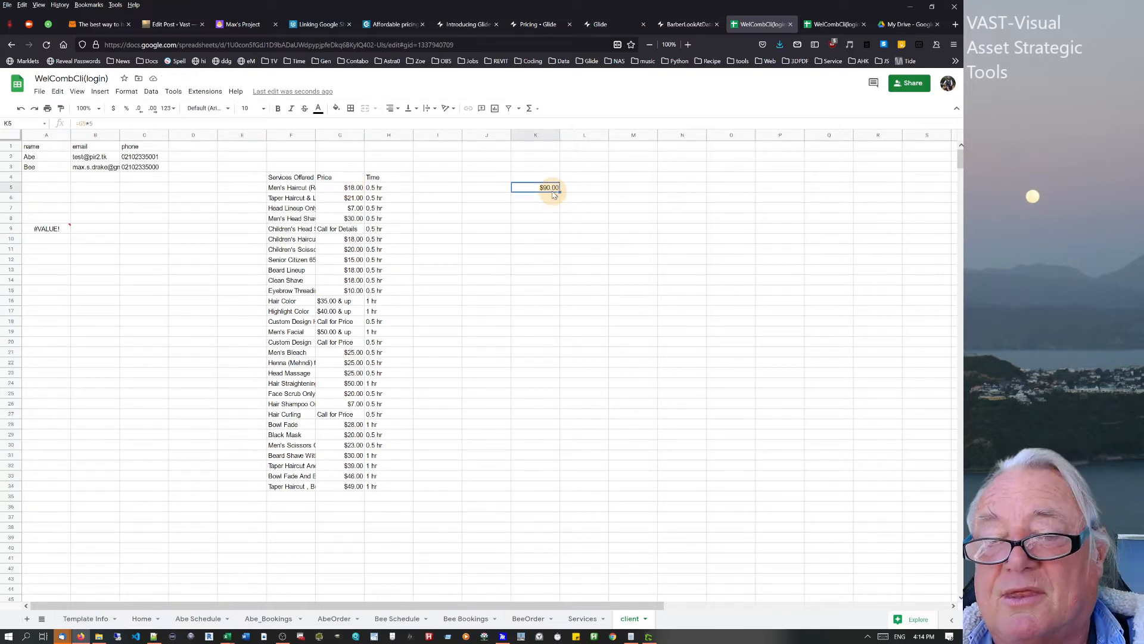
key(Delete)
click(279, 189)
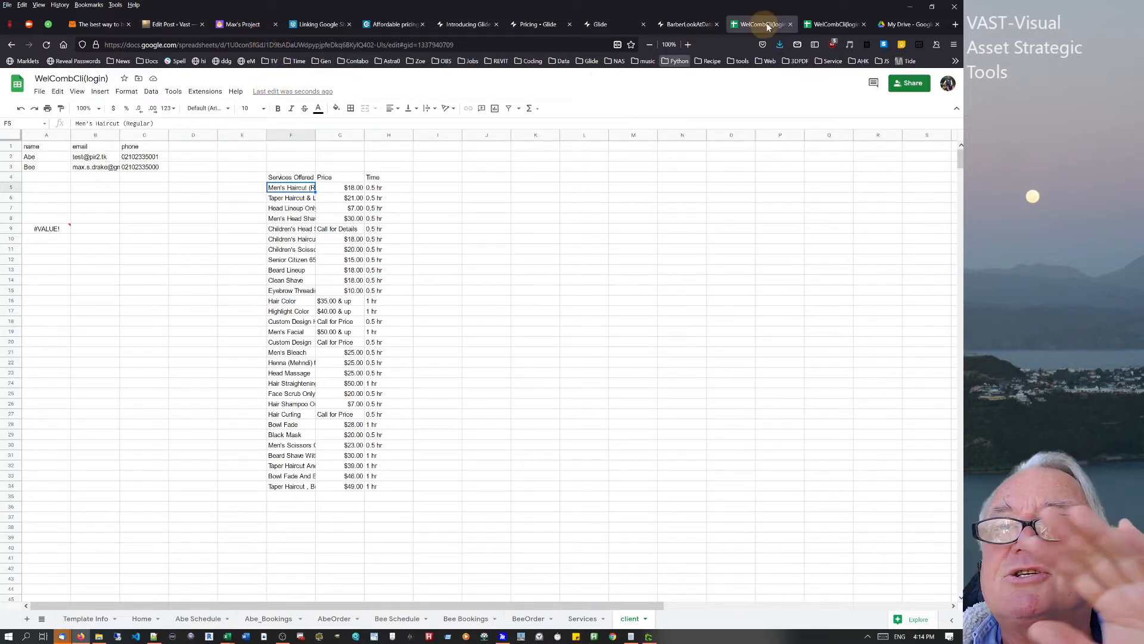
- Return to the report's Sheet22 and enter =IMPORTRANGE(A1,A3) in cell A5
click(831, 24)
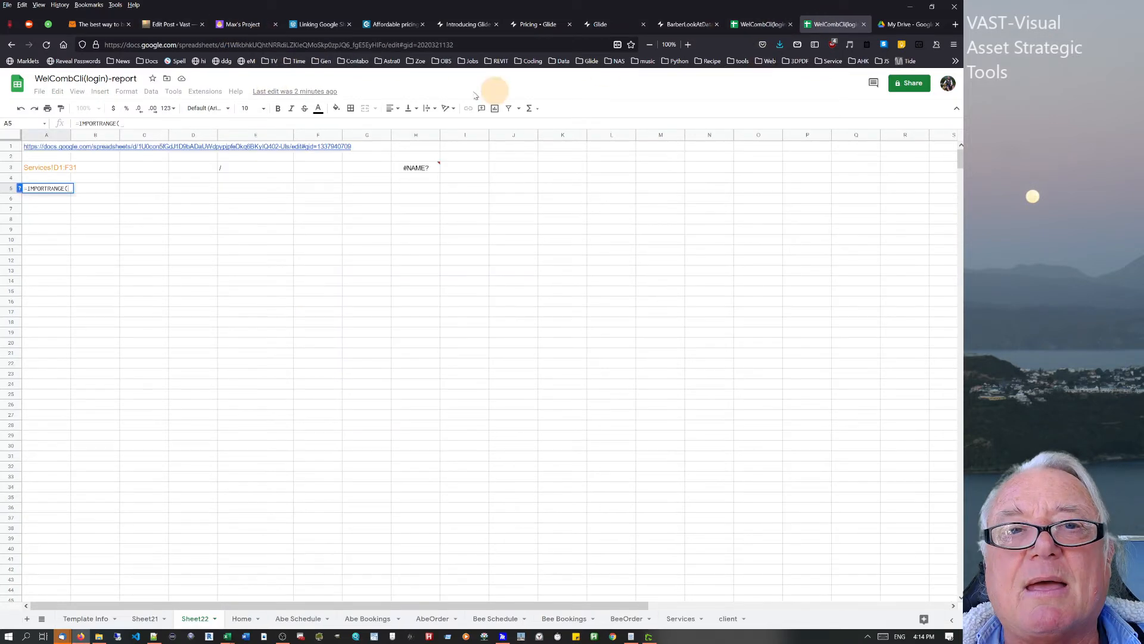
click(48, 169)
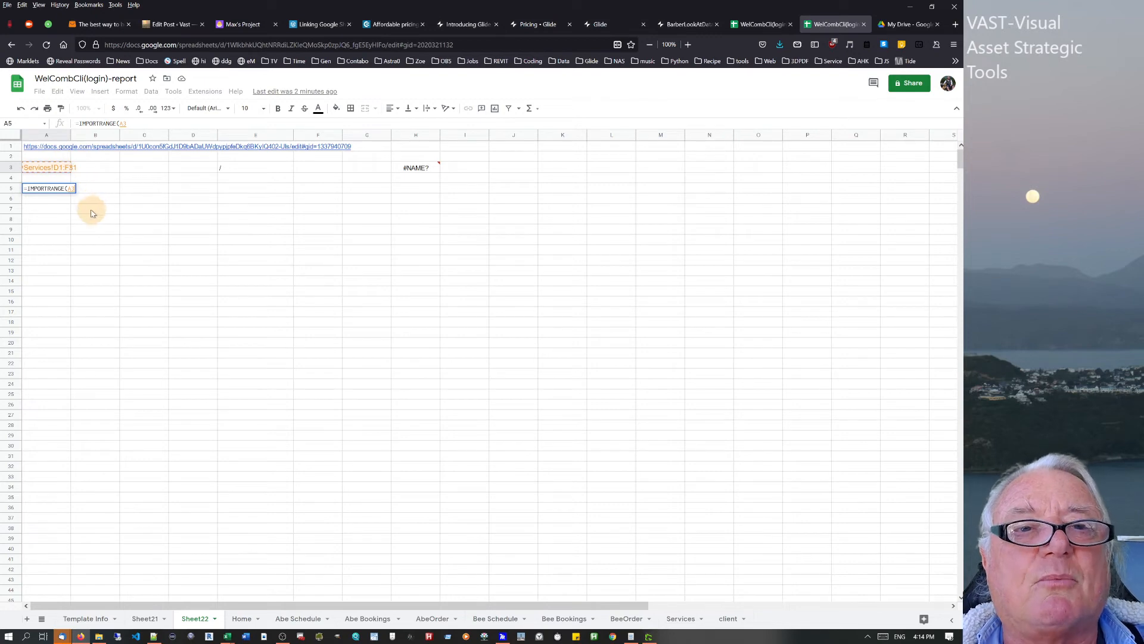
key(Escape)
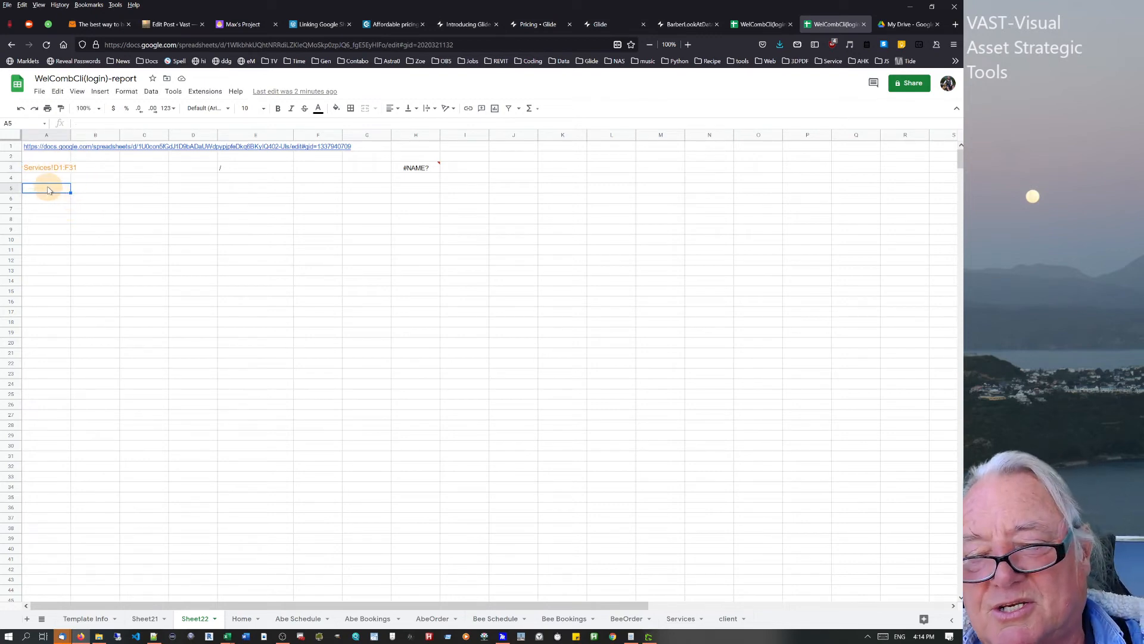
text(=IMP)
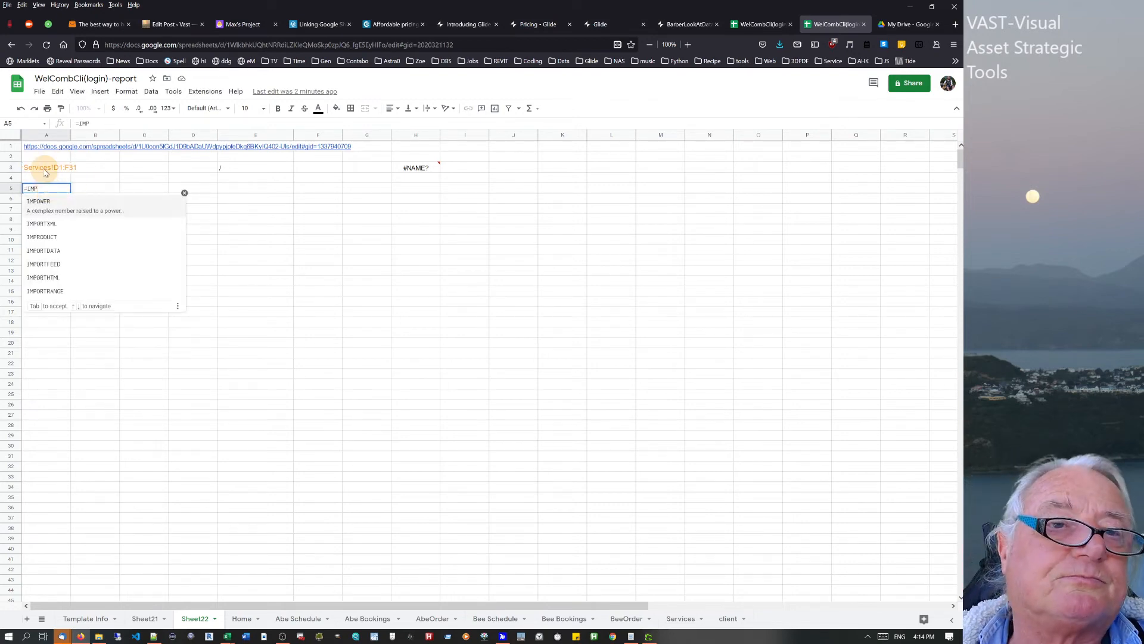
click(48, 284)
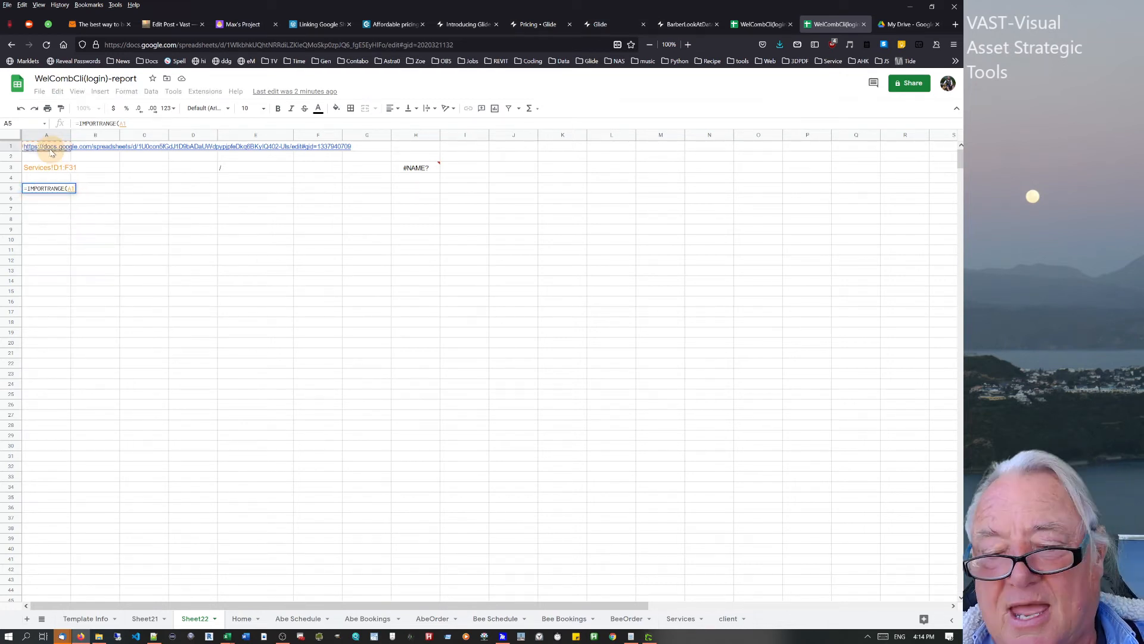
text(,)
click(43, 169)
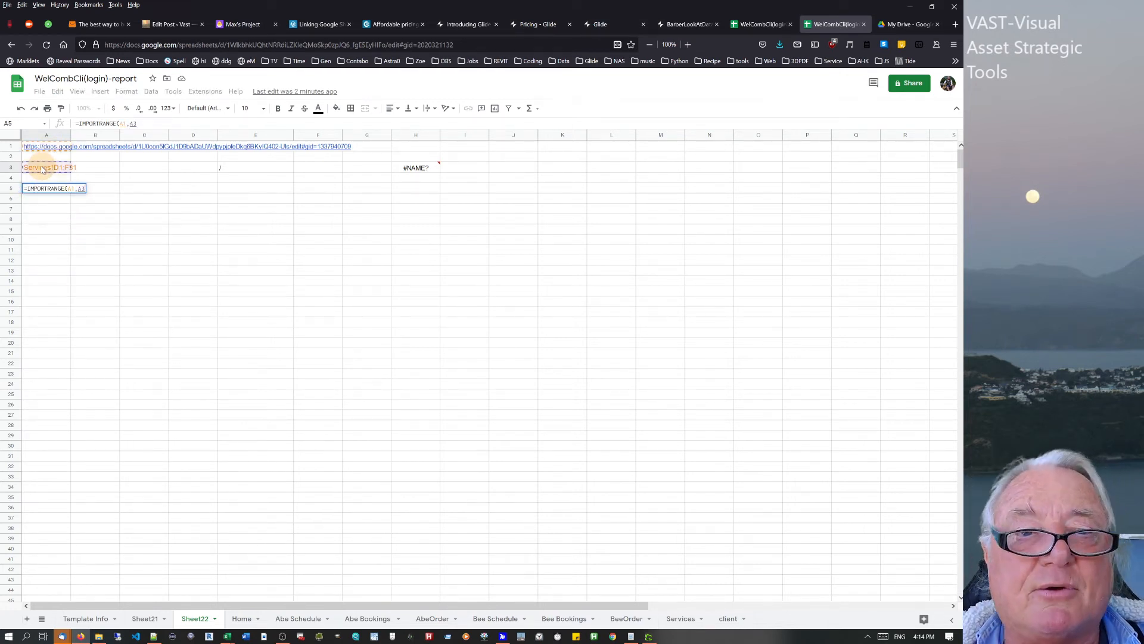
key(Return)
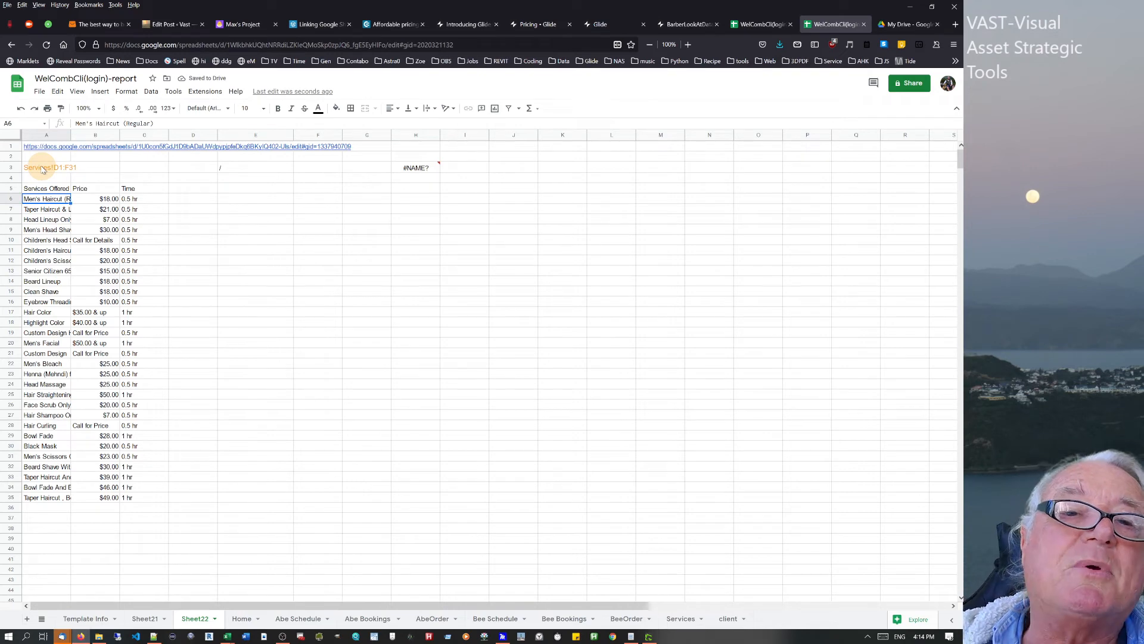
- Insert a chart on the report's Sheet22 beside the imported services list
click(303, 201)
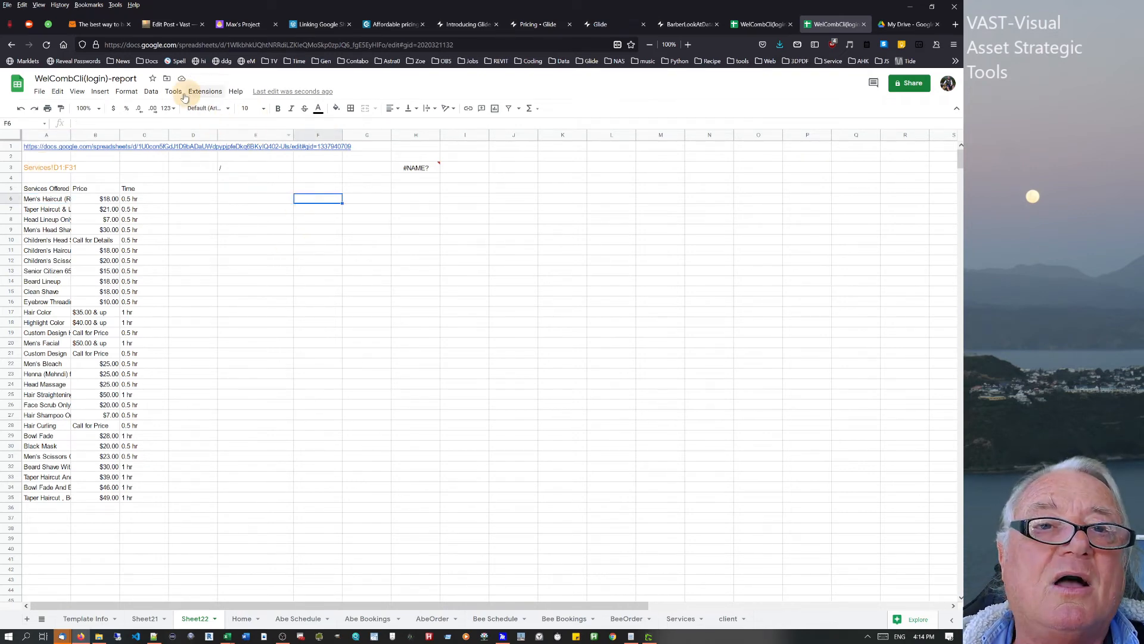
click(100, 92)
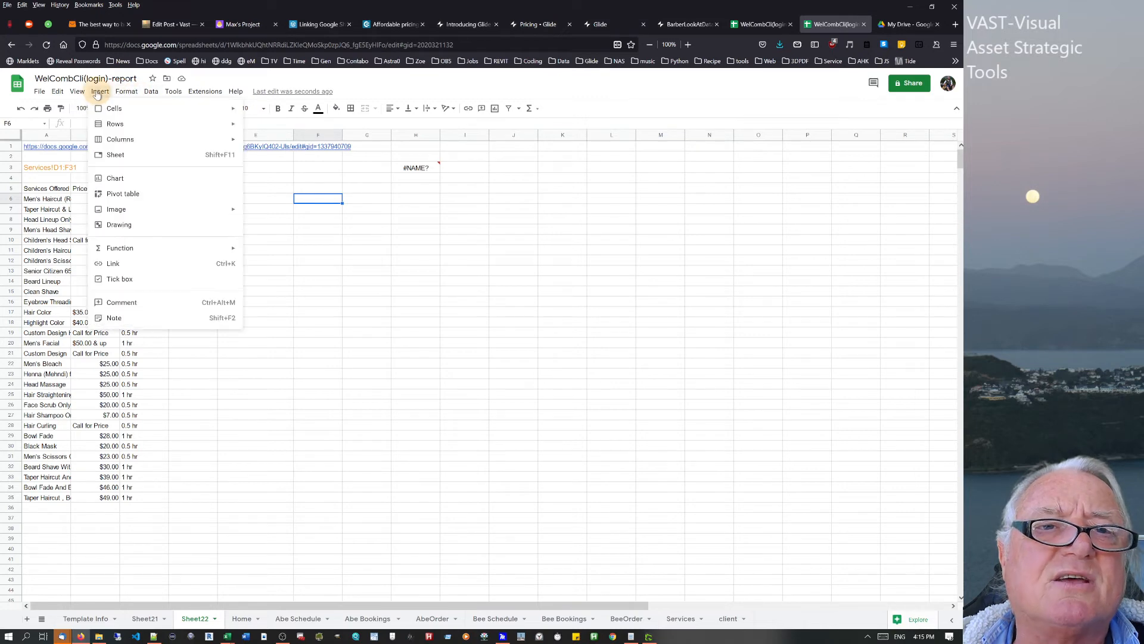
click(128, 179)
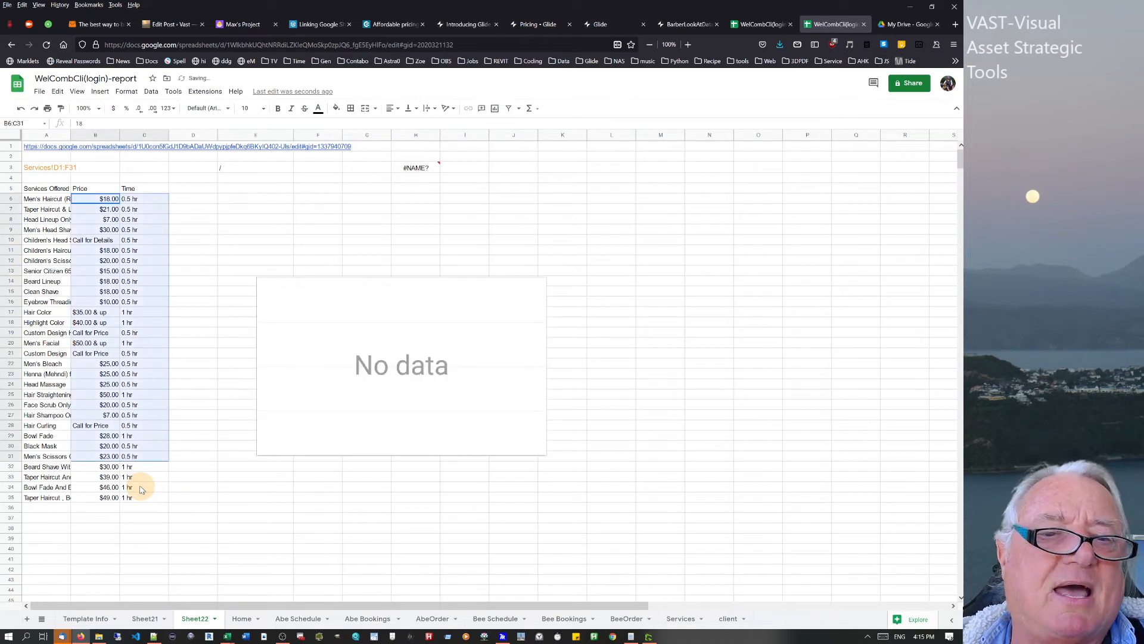
double_click(136, 490)
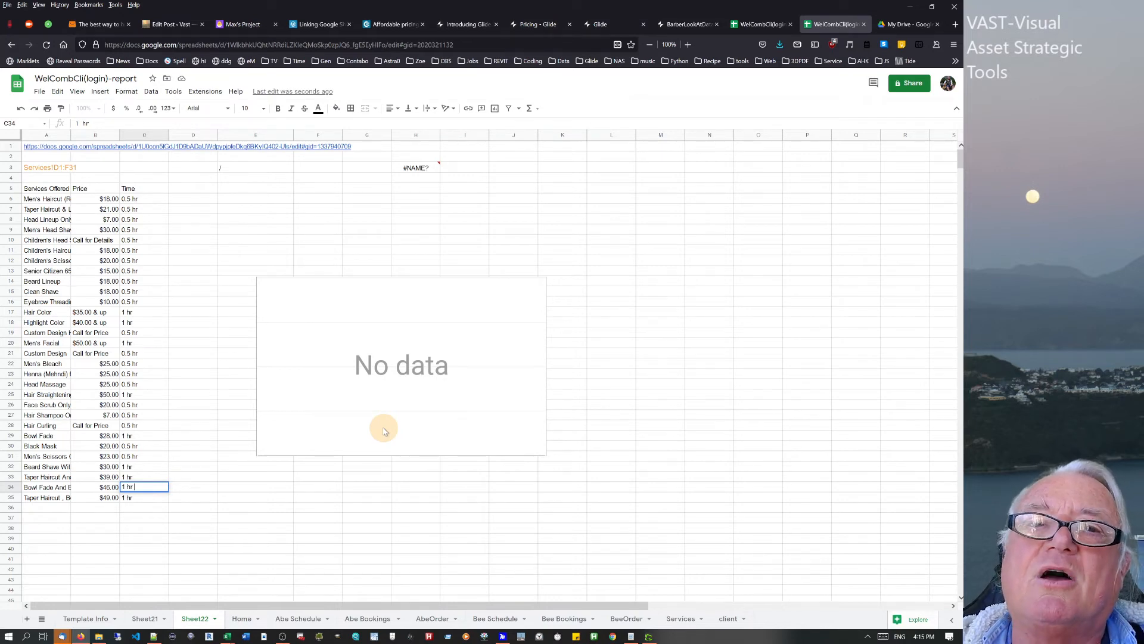
- Review the source client sheet, the Glide Pages pricing, the apps dashboard, the BarberLookAtData builder and the Glide Pages introduction article
click(762, 22)
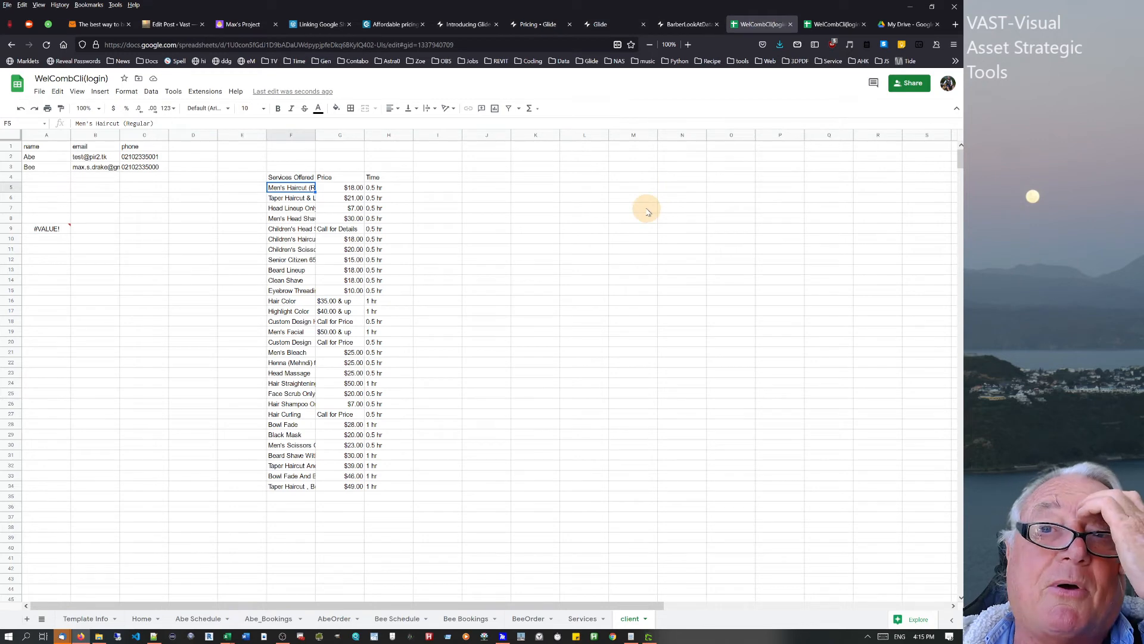
click(635, 229)
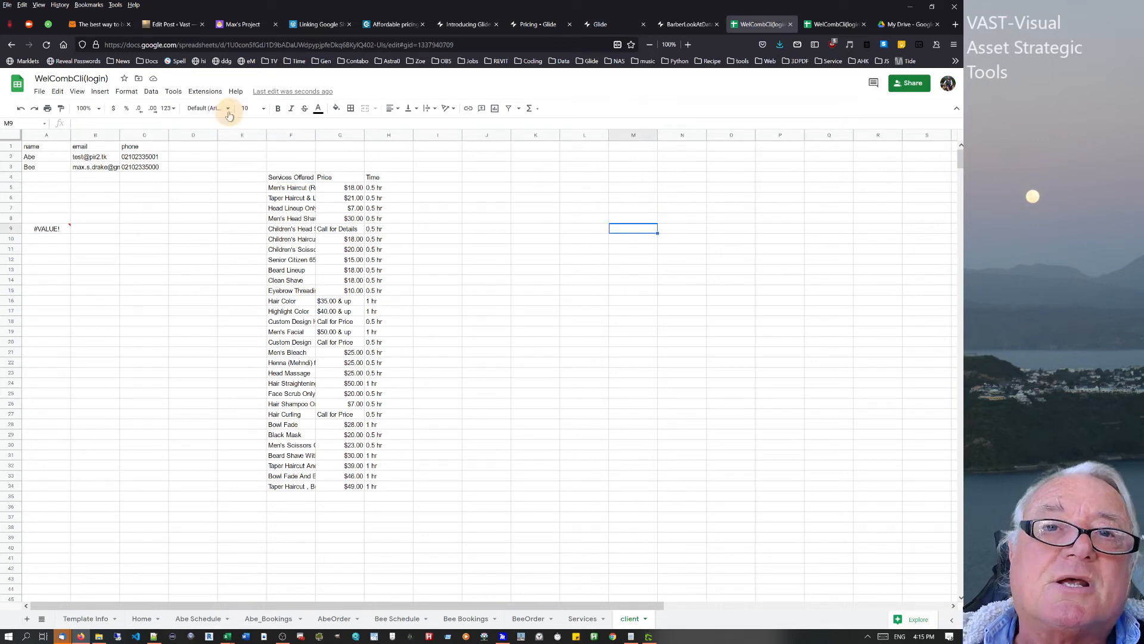
click(539, 24)
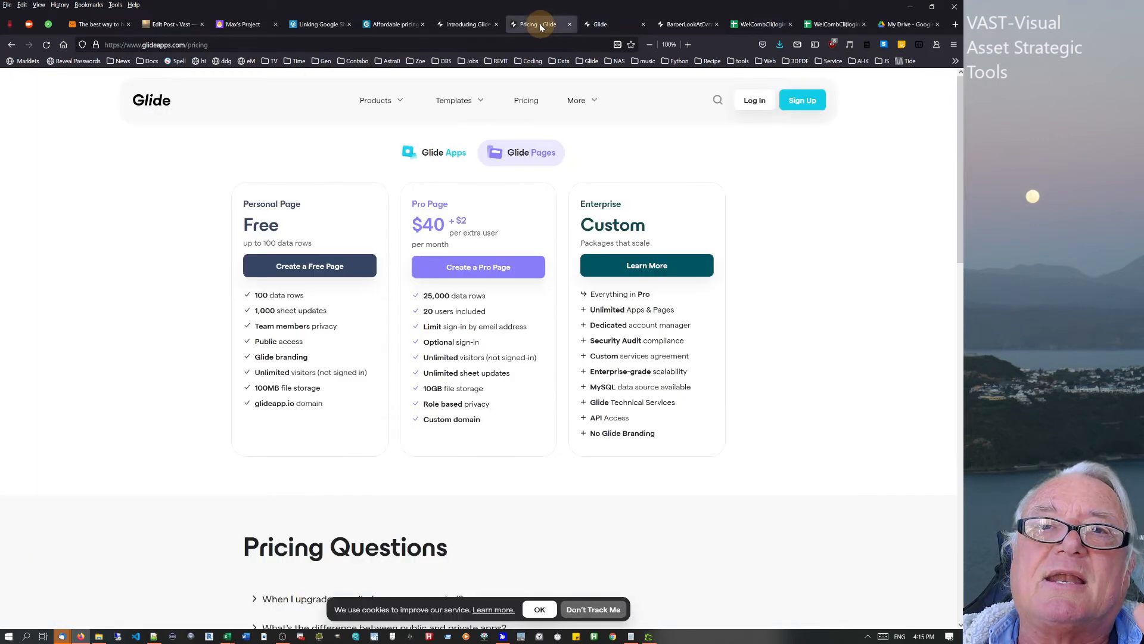
click(597, 24)
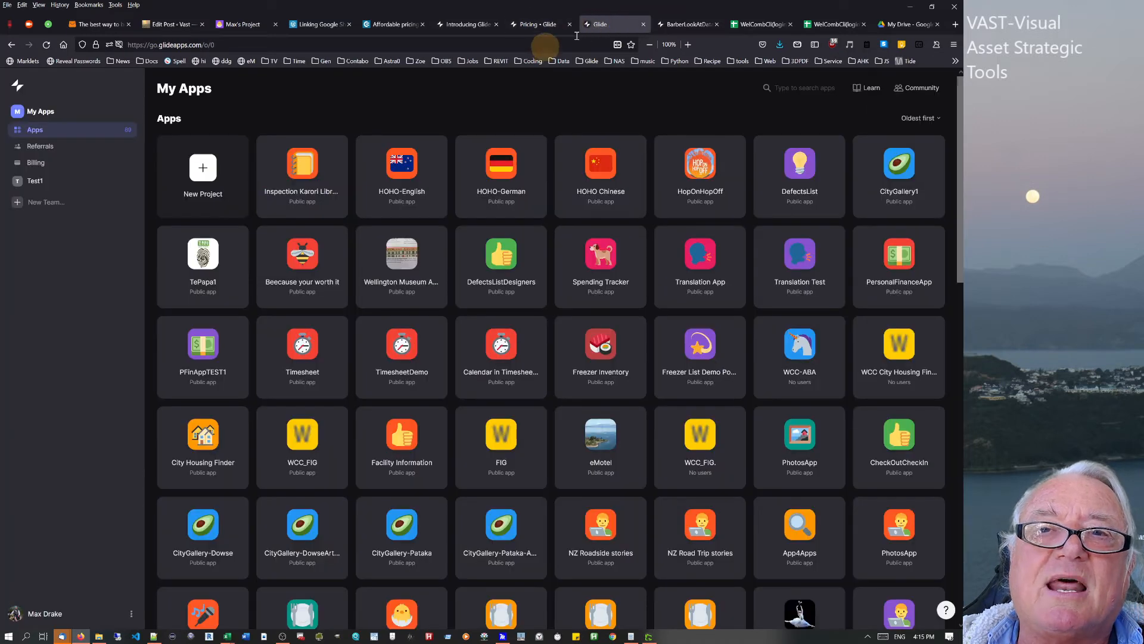
click(667, 25)
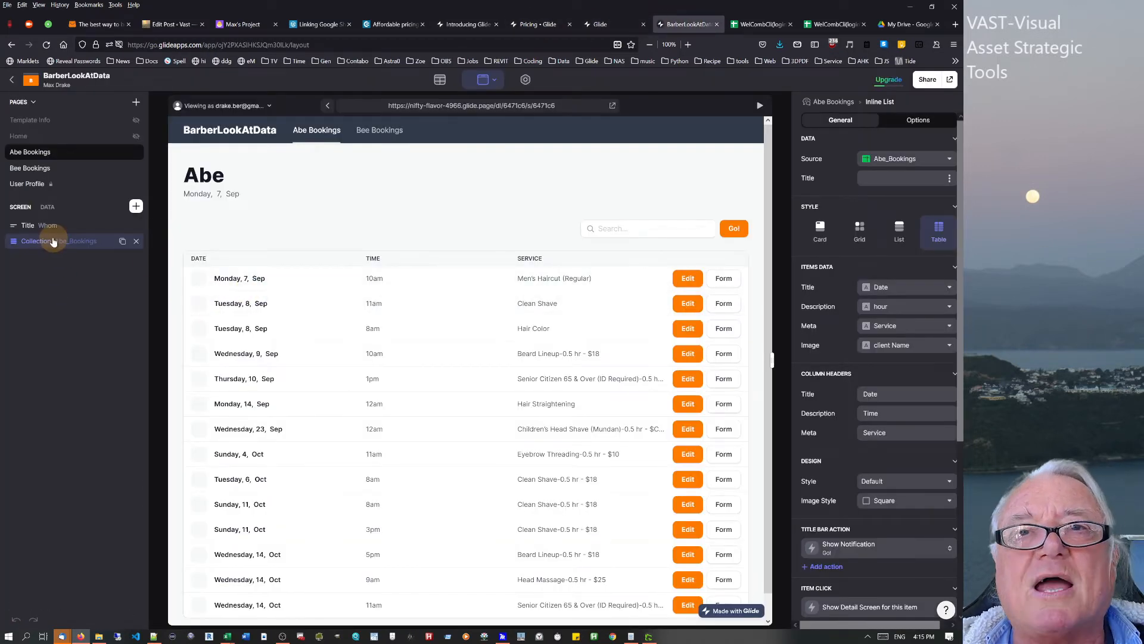
click(471, 25)
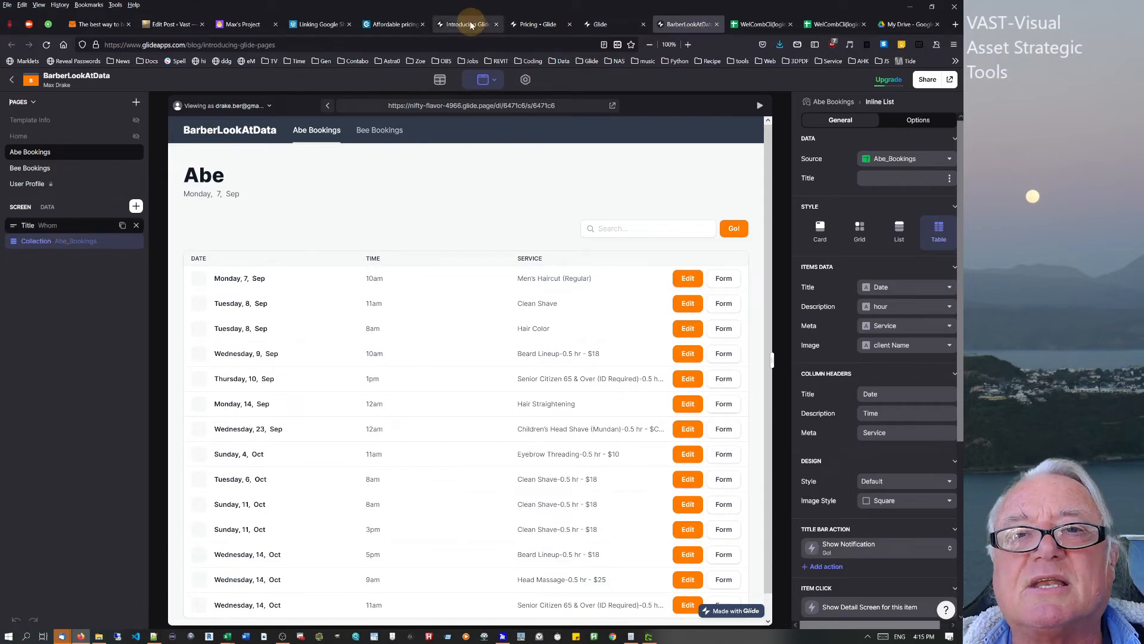
scroll(178, 238, down, 5)
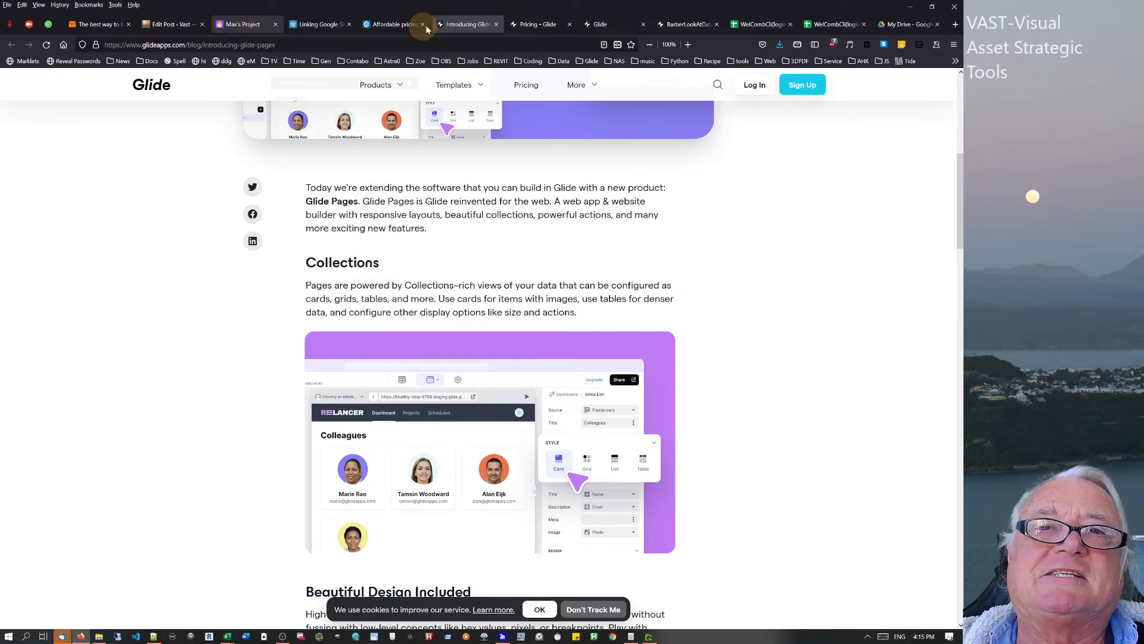
- Return to the BarberLookAtData project, decline automatic components for the new columns, and examine the components available for the Abe Bookings page
click(685, 24)
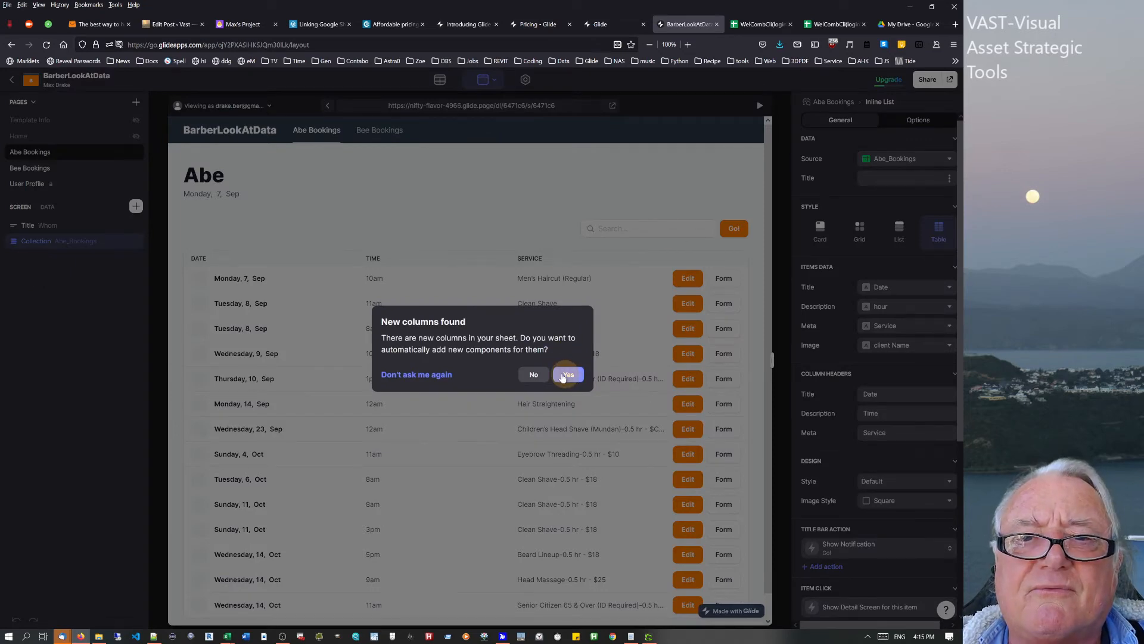
click(532, 382)
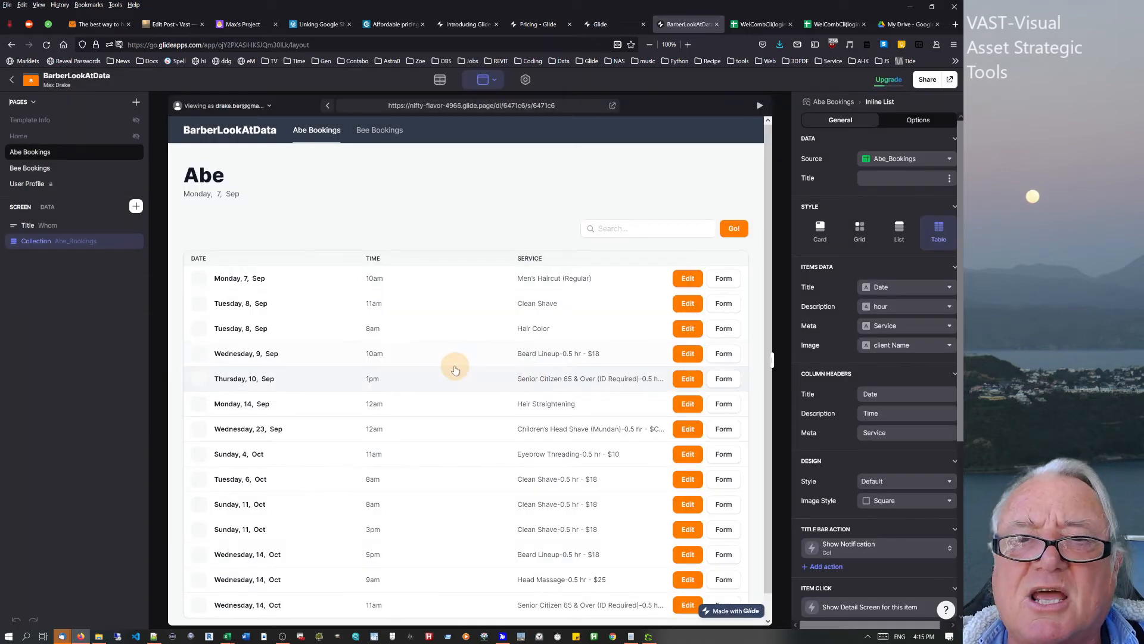
click(136, 206)
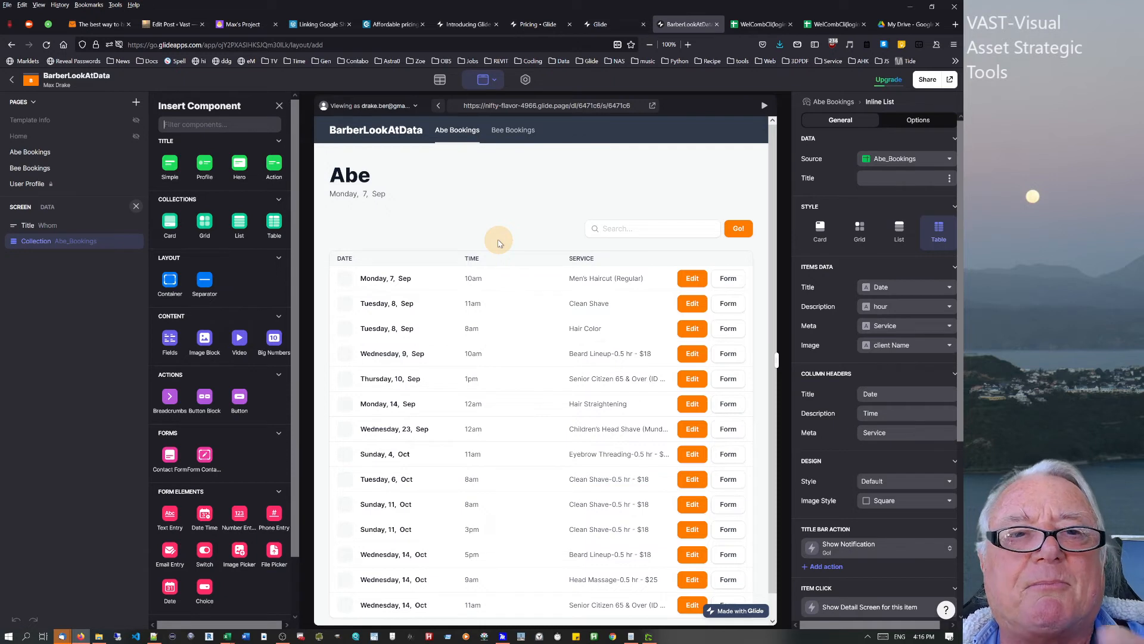
click(51, 285)
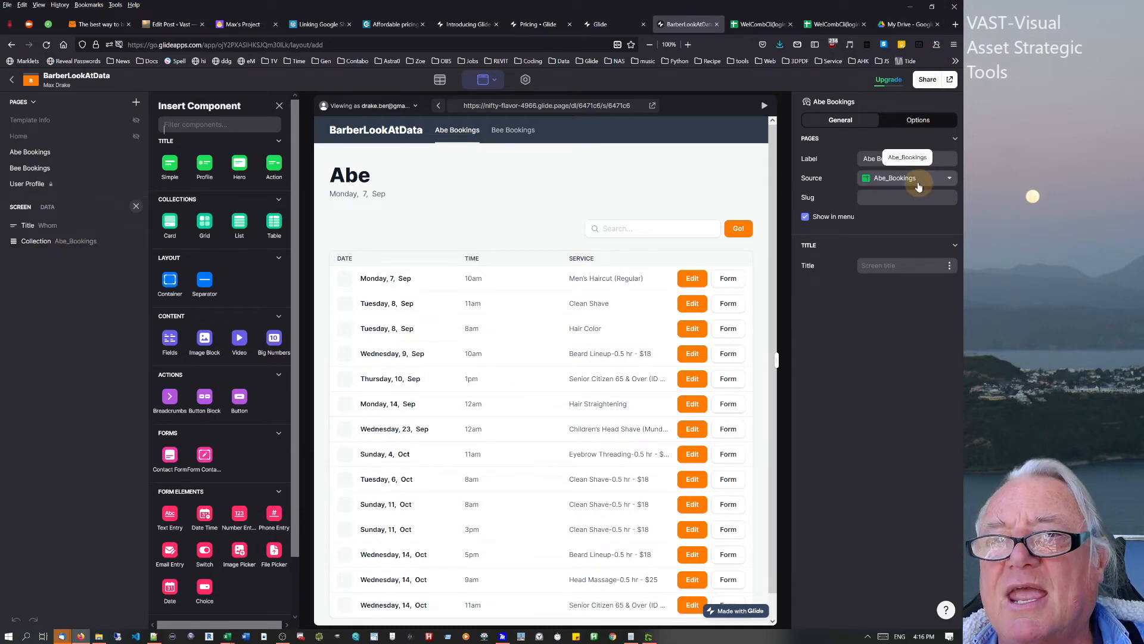
- Preview the Abe Bookings collection in the Card, Grid and List styles, and set it back to Table
click(74, 244)
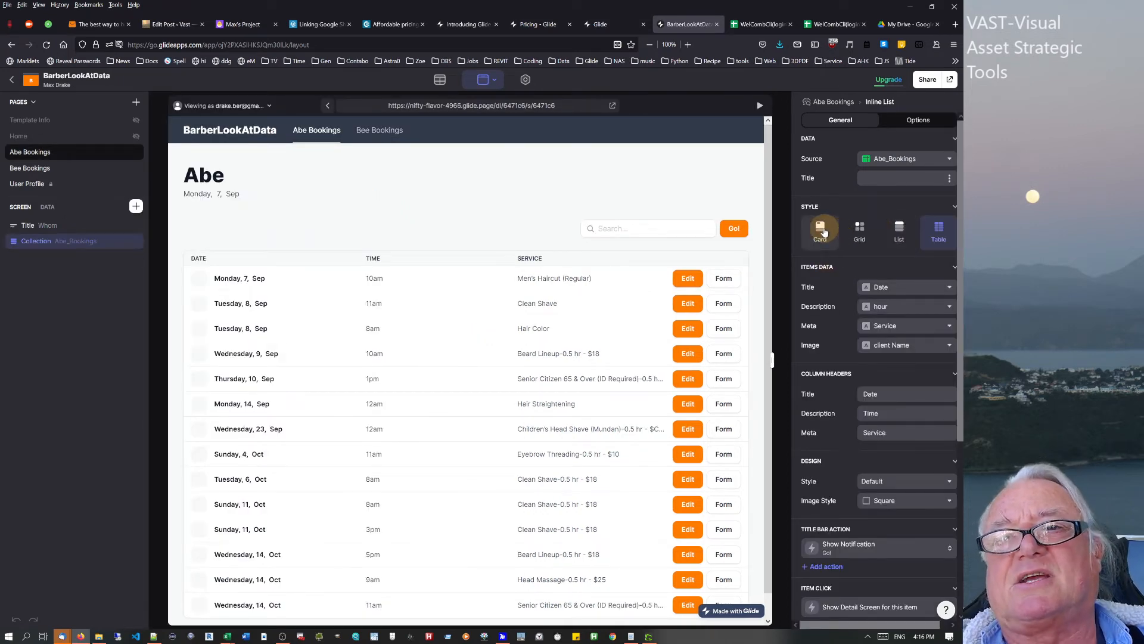
click(823, 231)
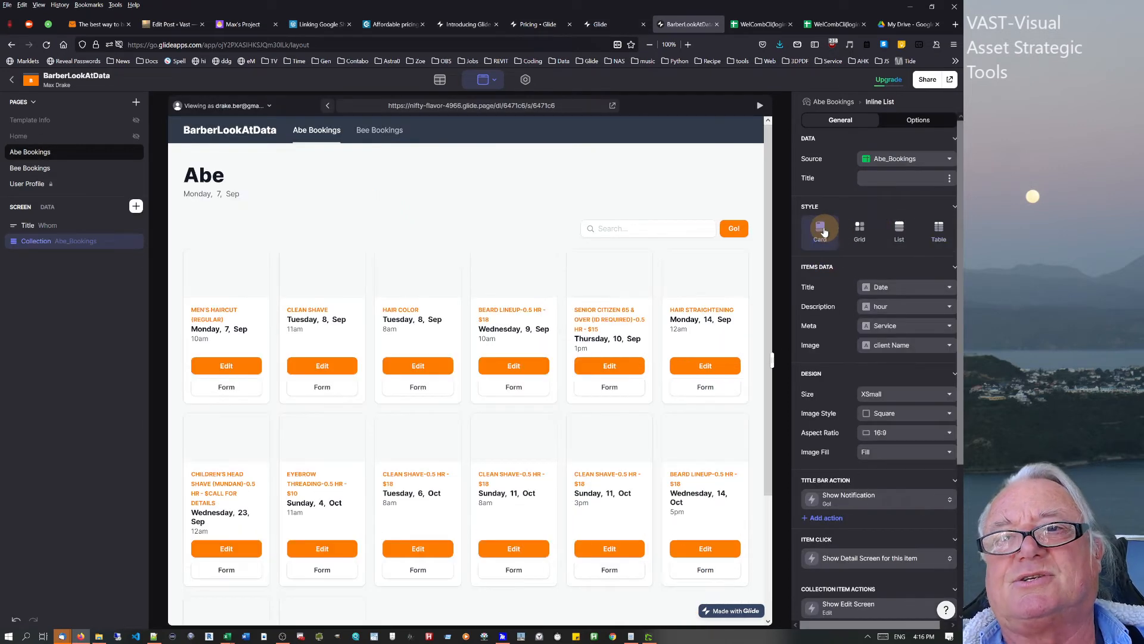
click(858, 231)
click(900, 230)
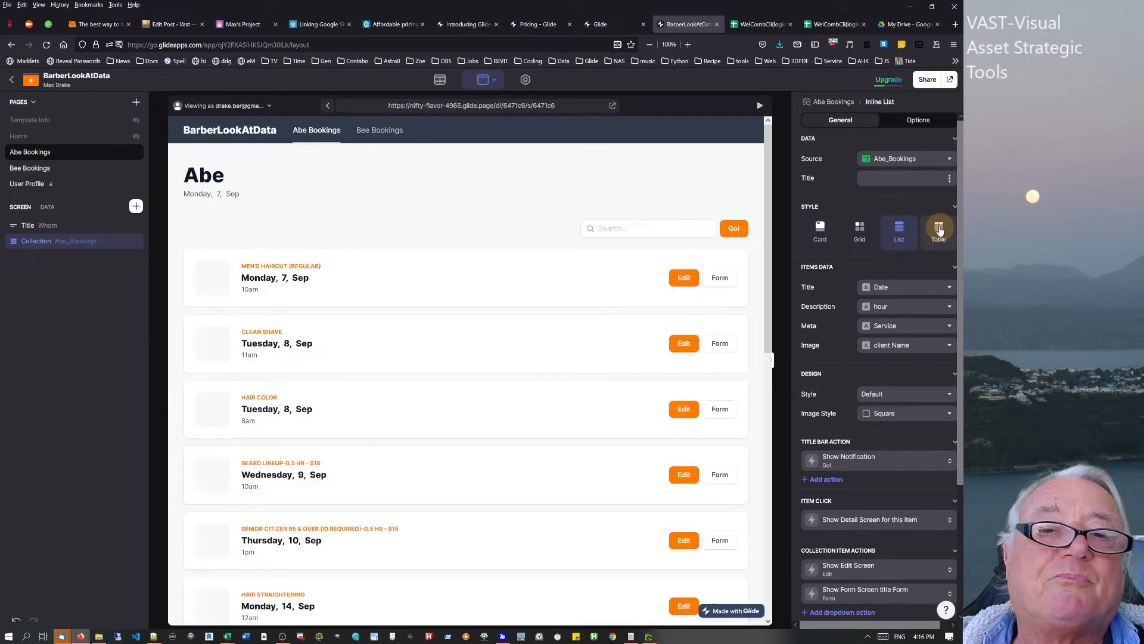
click(939, 230)
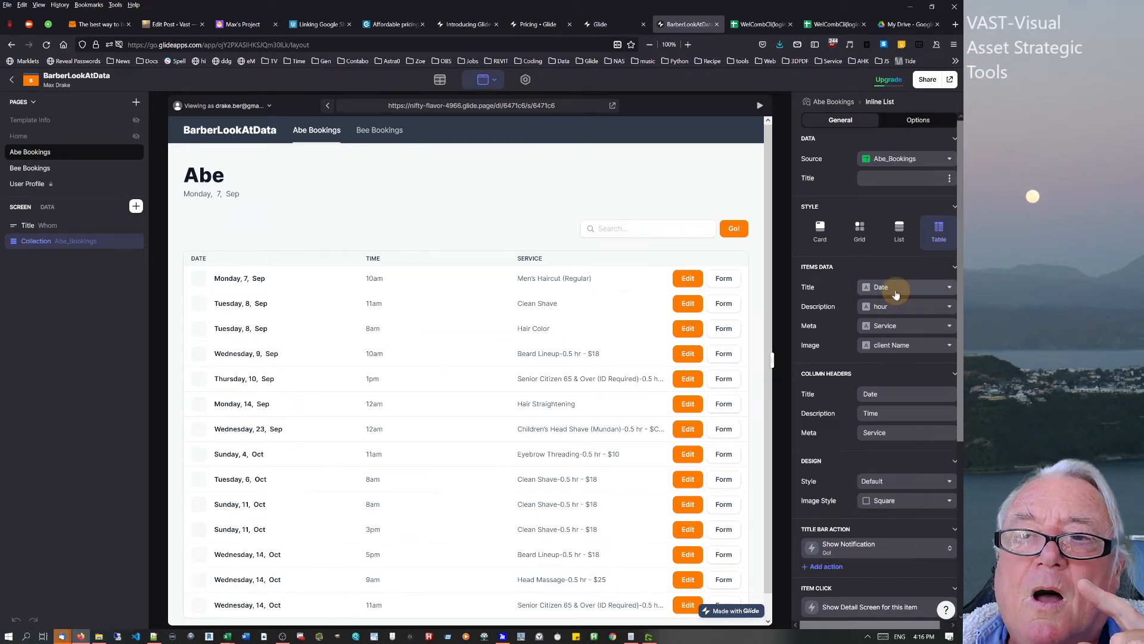
- On the source's client sheet, copy the range F6:H24 and paste it at cell L20
click(763, 24)
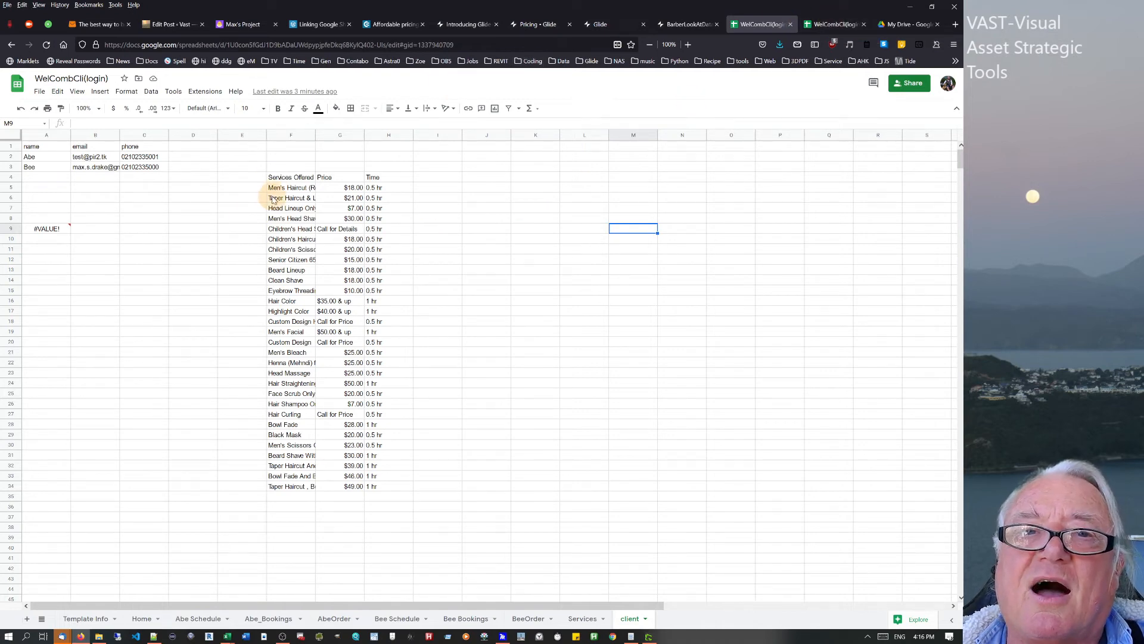
drag(287, 198, 405, 384)
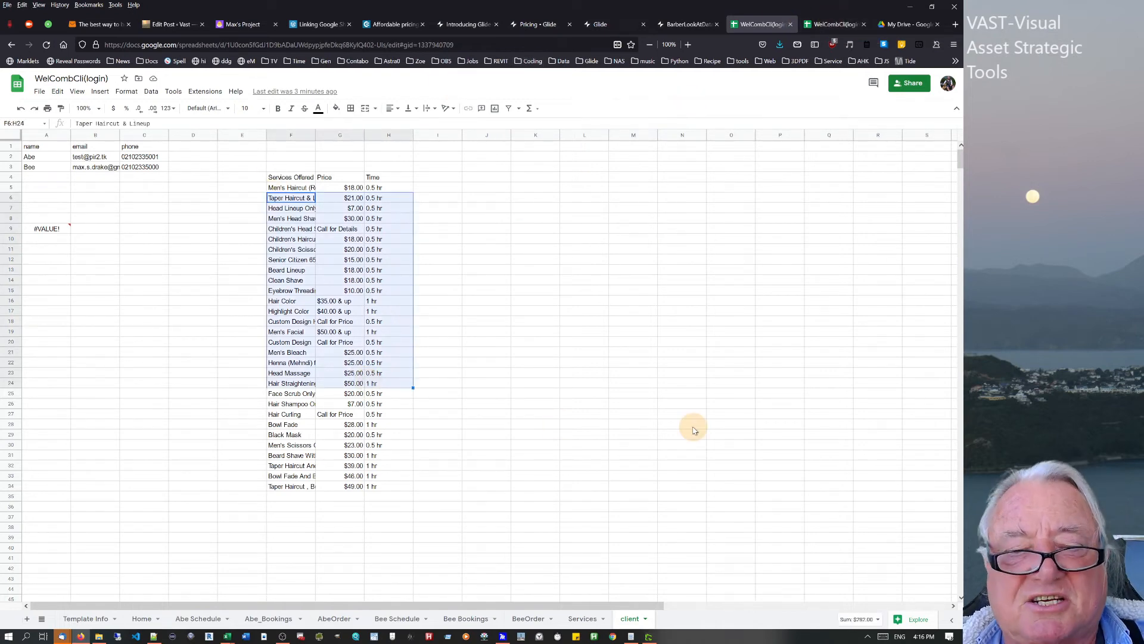
key(ctrl+c)
click(607, 345)
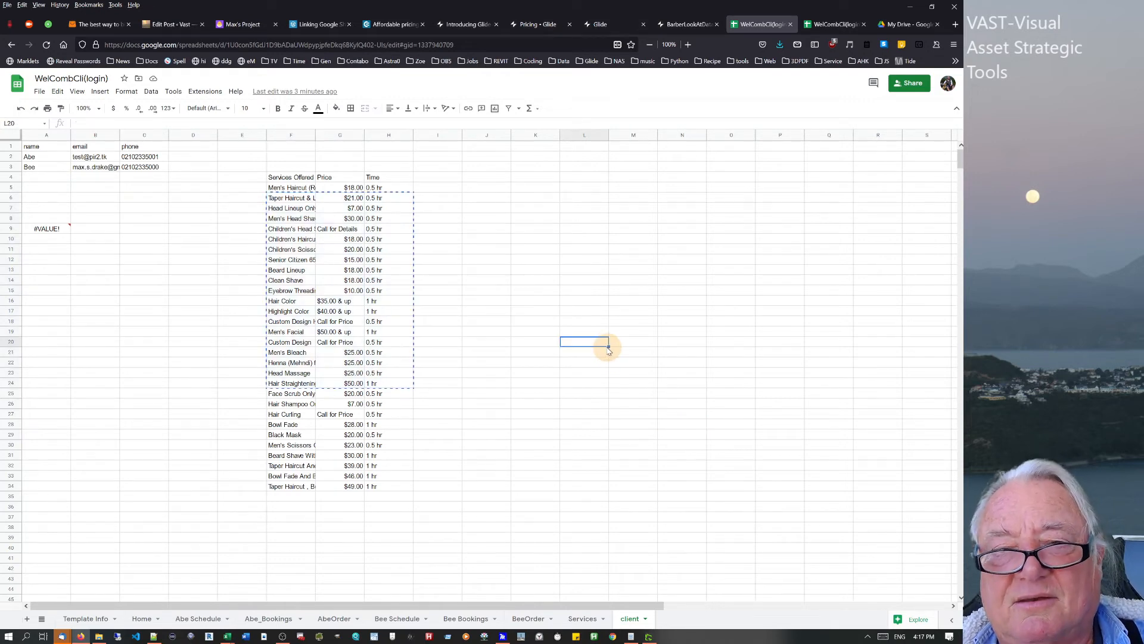
key(ctrl+v)
right_click(601, 346)
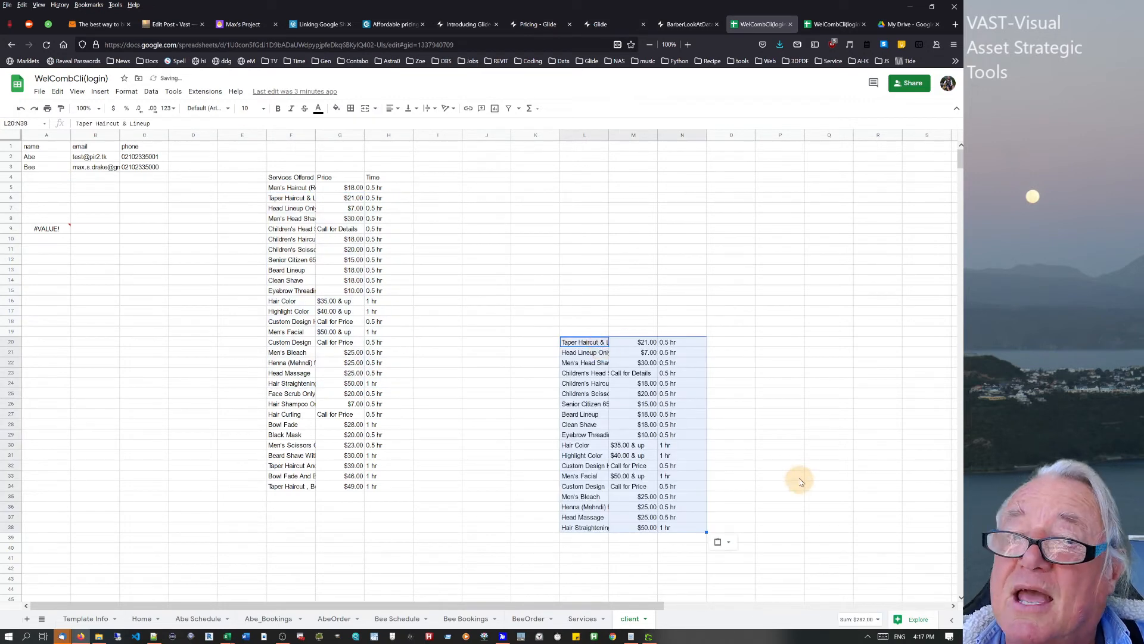
click(780, 466)
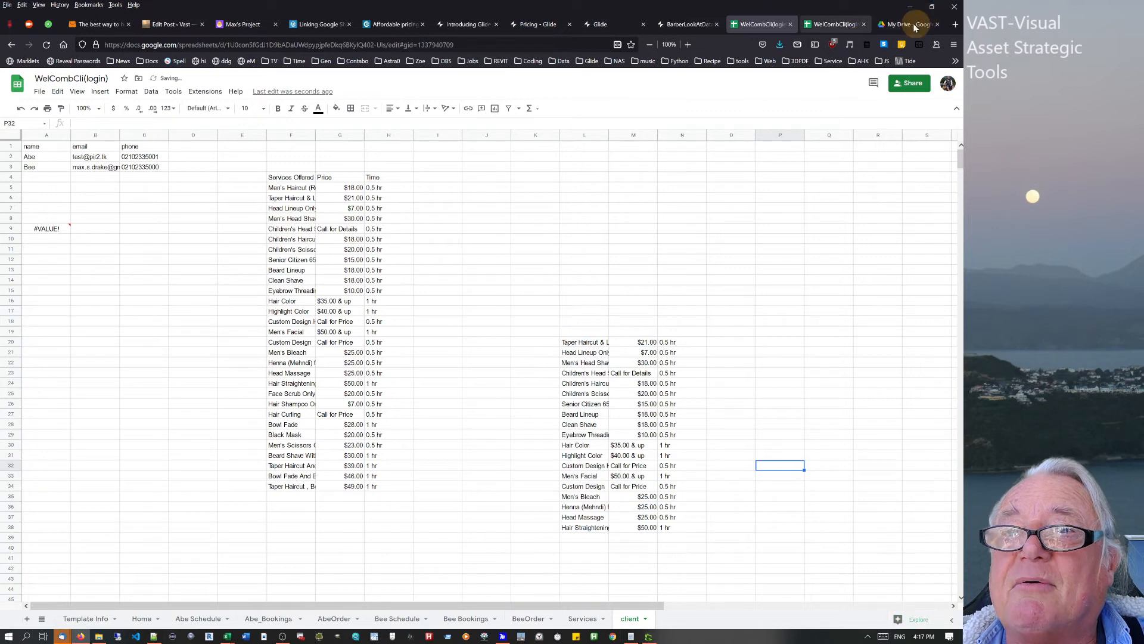
- Compare the BarberLookAtData builder's bookings table with the out and Journal pages of the published expenses project
click(671, 24)
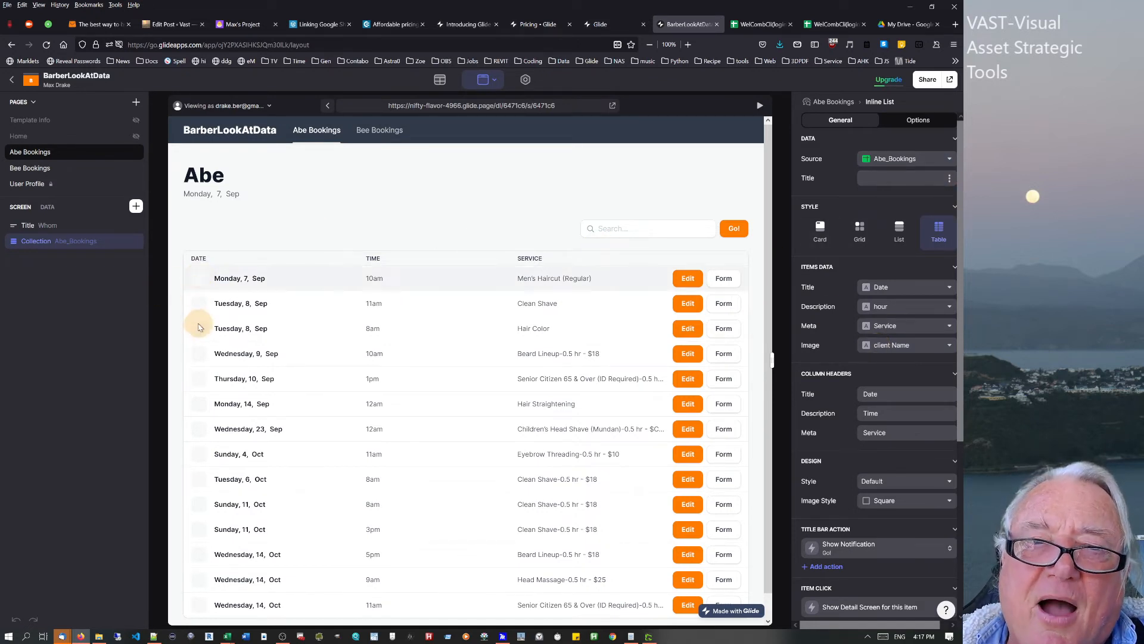
click(239, 24)
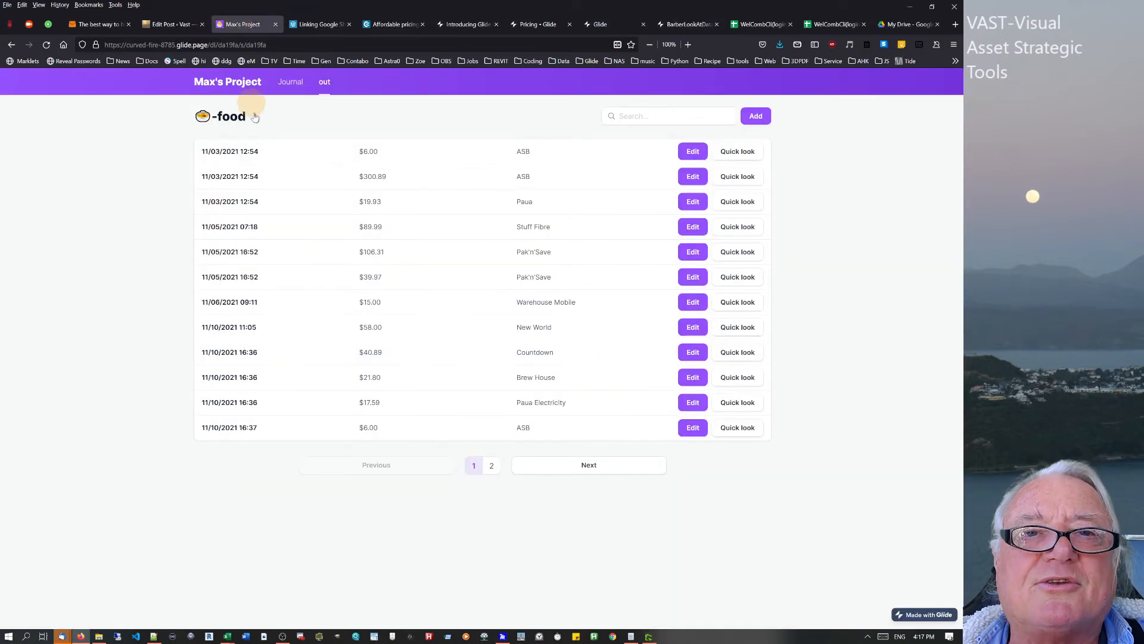
click(275, 86)
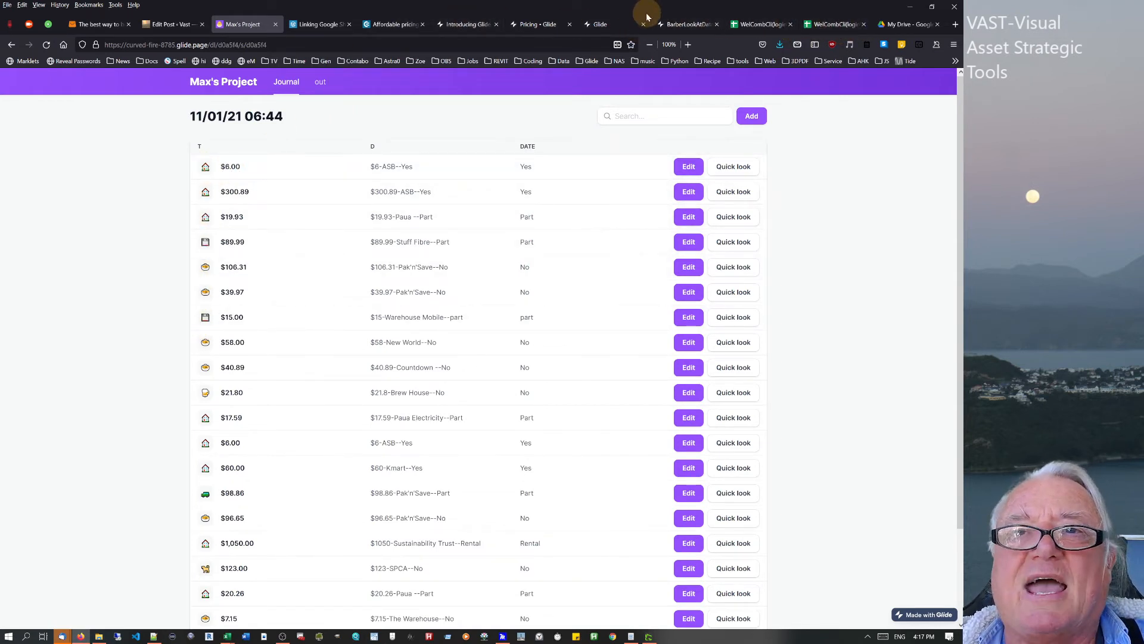
click(689, 25)
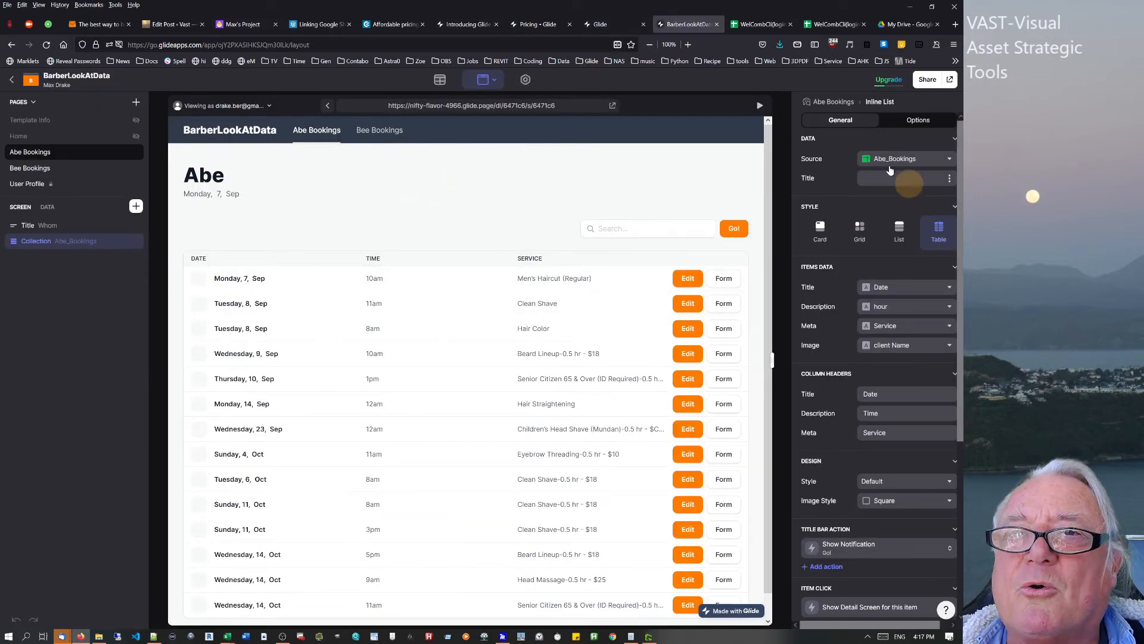
- Examine the imported services list and the empty chart on the report's Sheet22
click(837, 25)
click(498, 208)
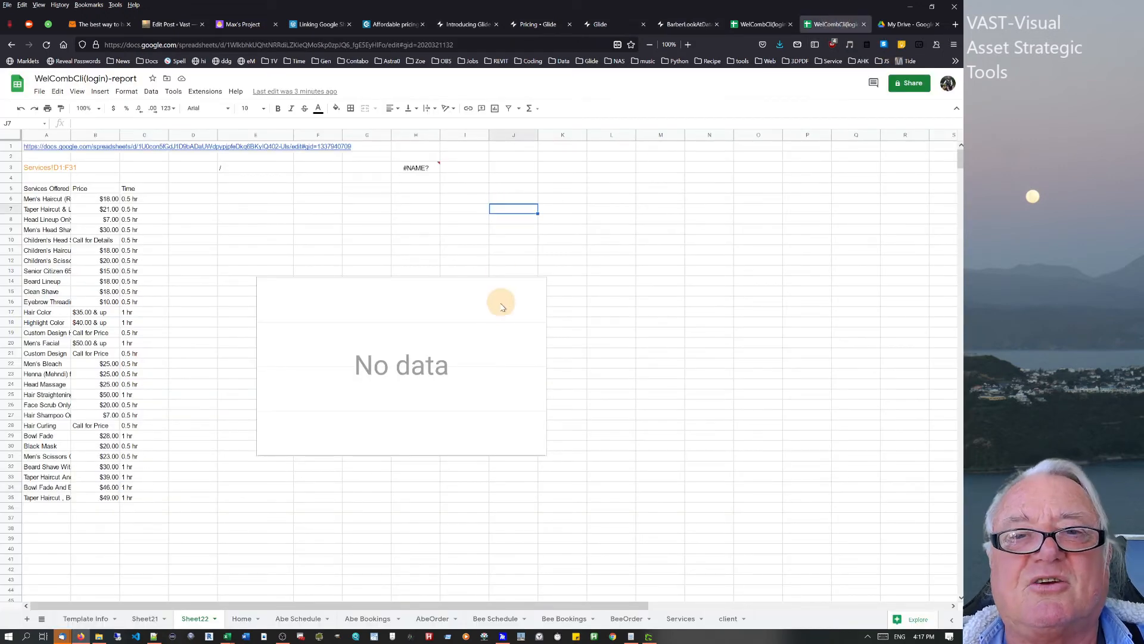
click(475, 333)
click(237, 221)
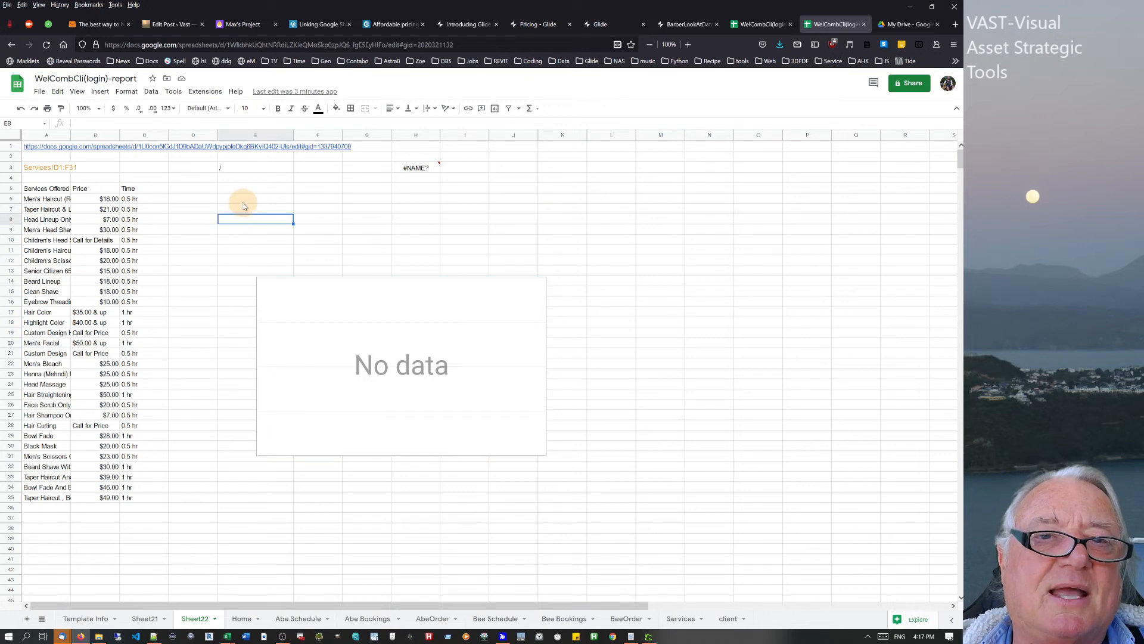
click(240, 202)
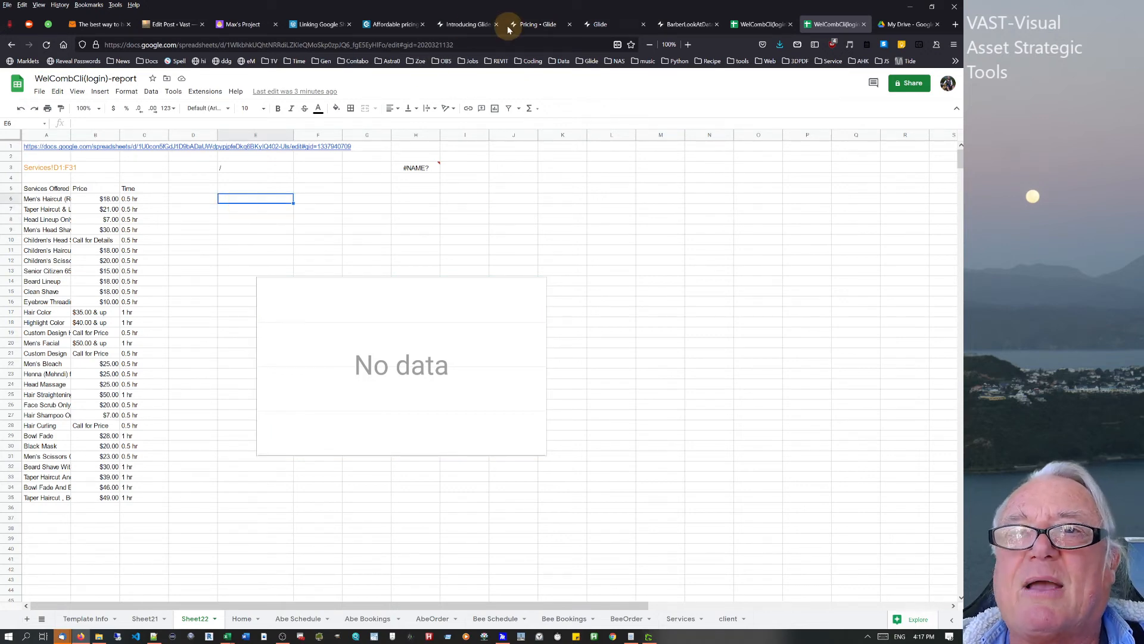
- Review the BarberLookAtData builder, the published Journal page and the source client sheet once more, ending on the report's Sheet22
click(679, 24)
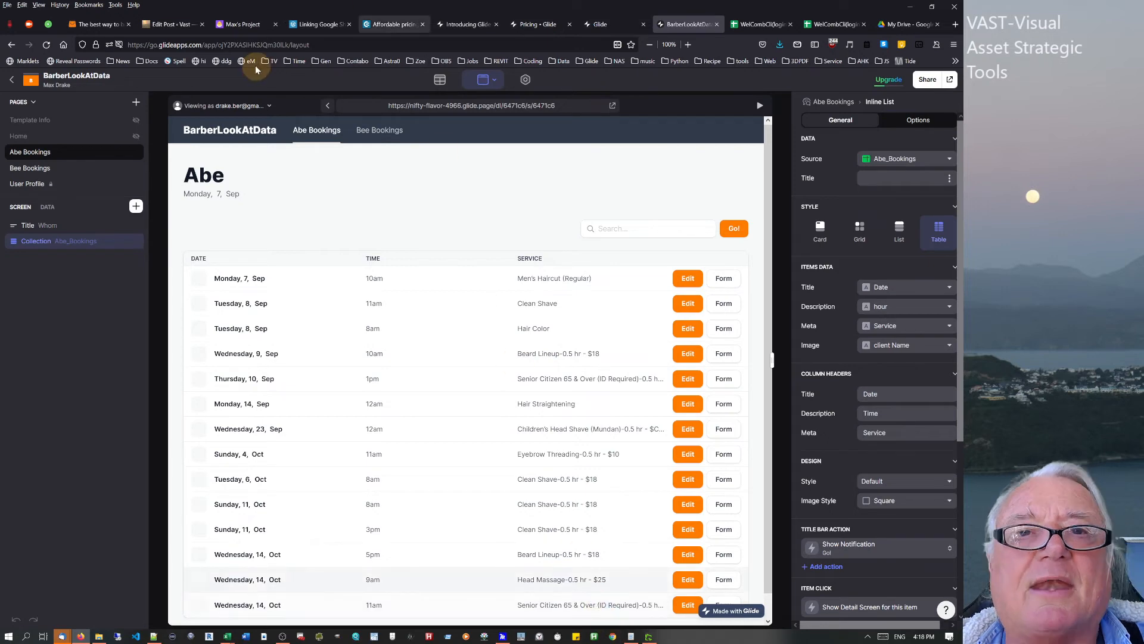
click(258, 24)
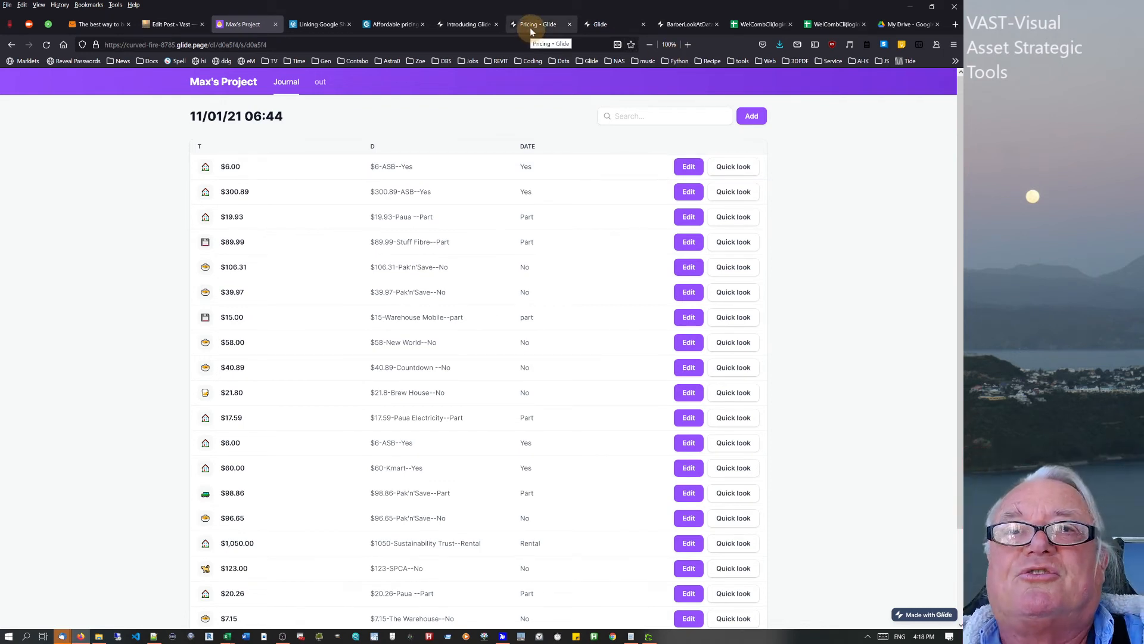
click(769, 27)
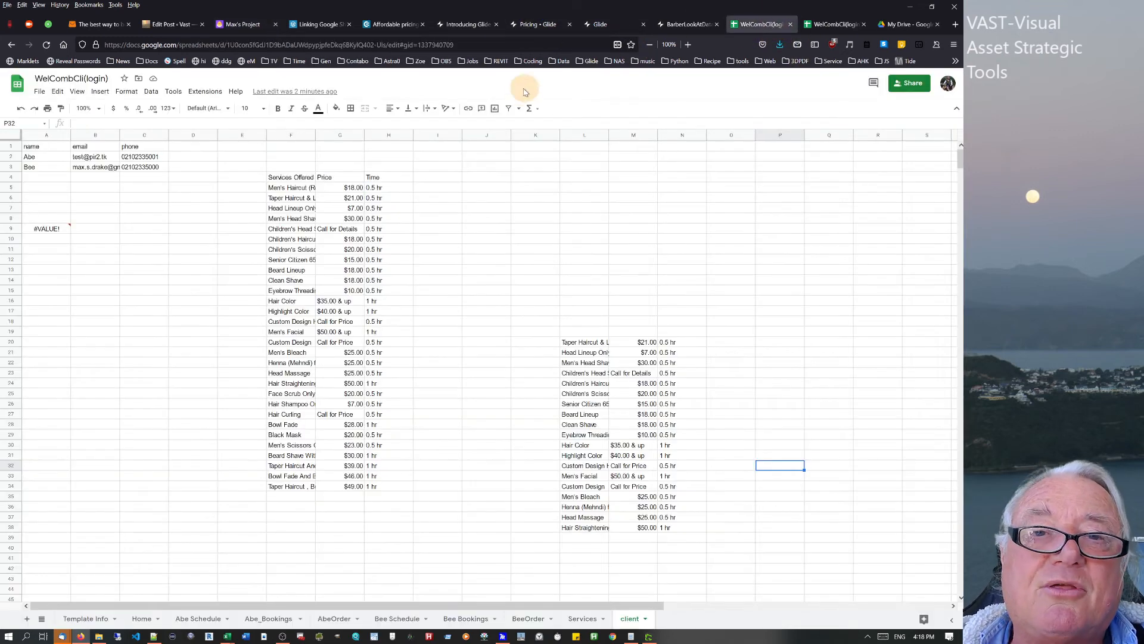
click(843, 25)
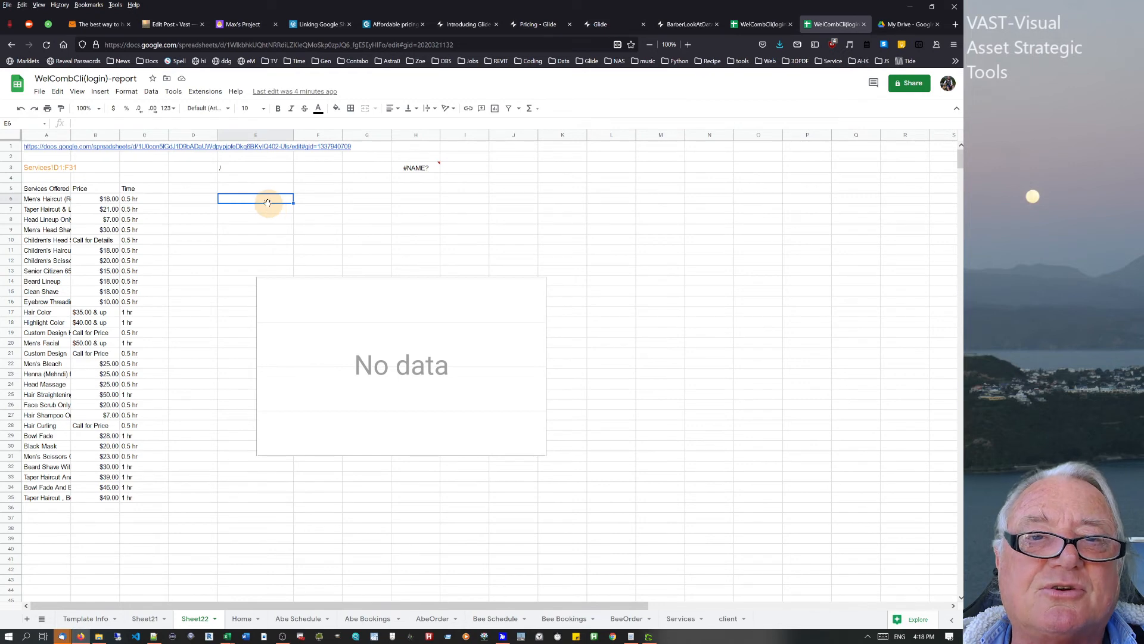
- In cell E6 of Sheet22, enter a CONCATENATE formula joining A6, B6 and C6 with the separator from E3 between them
text(=CONC)
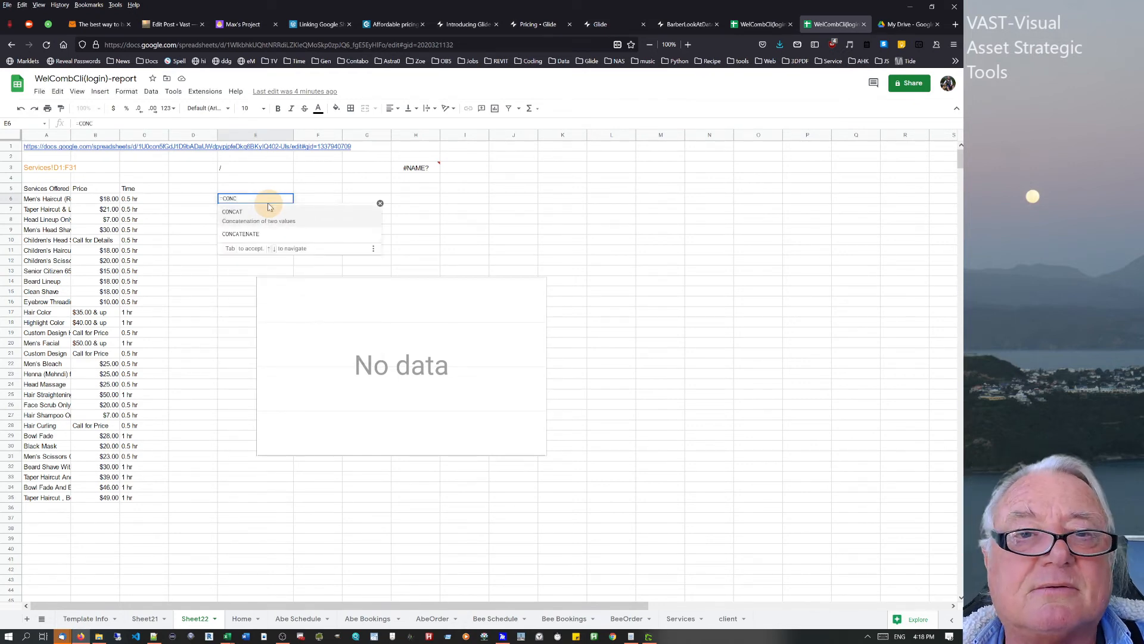
click(243, 232)
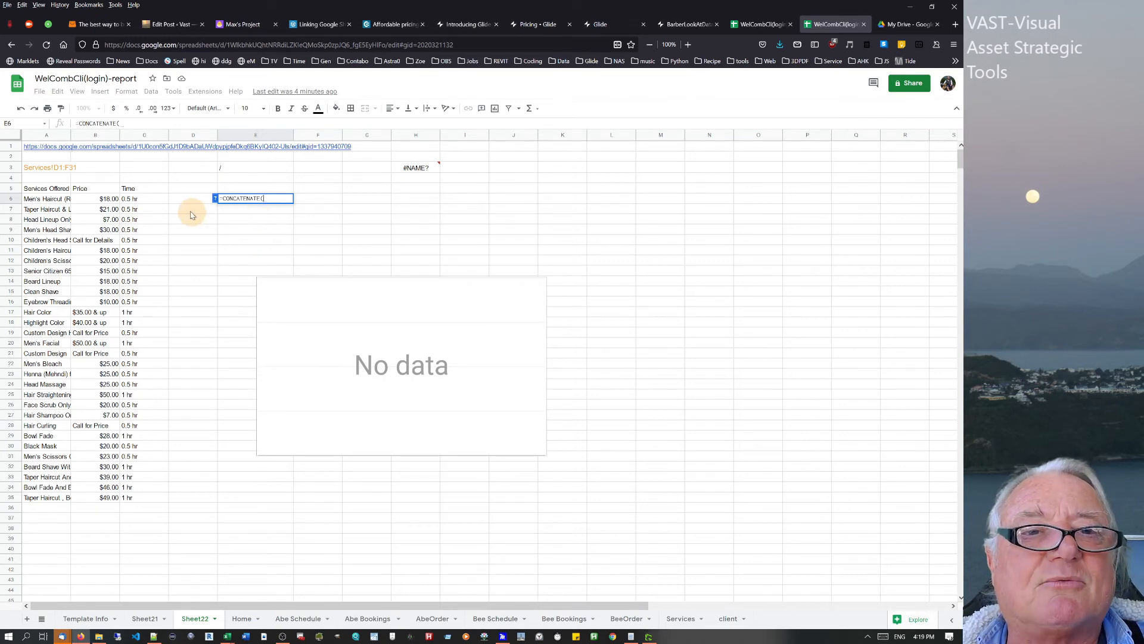
click(48, 201)
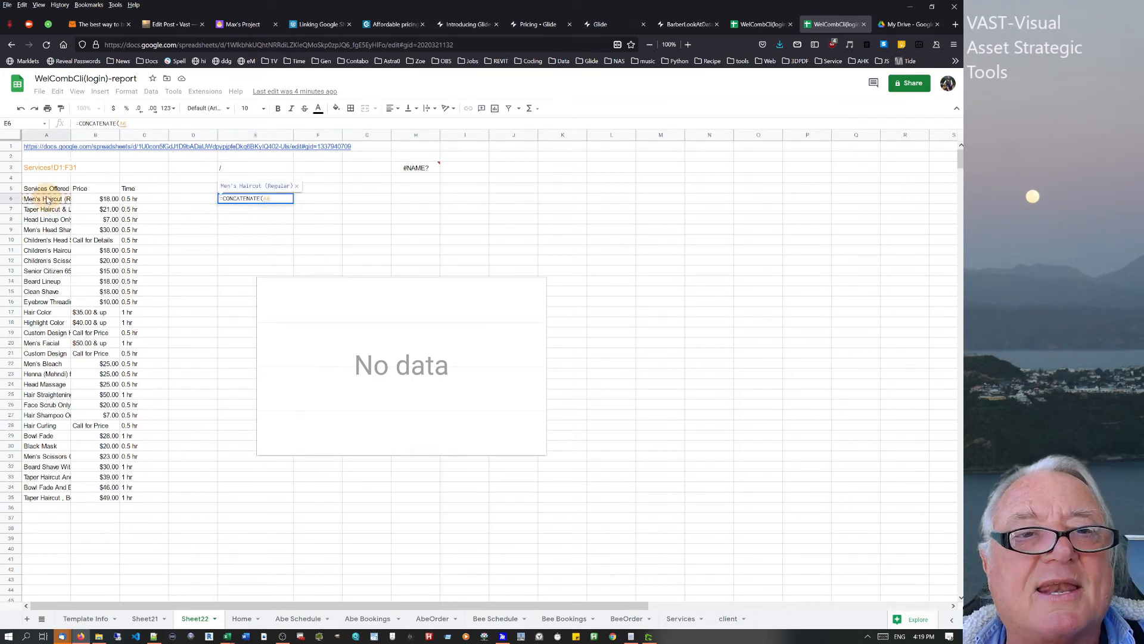
text(&)
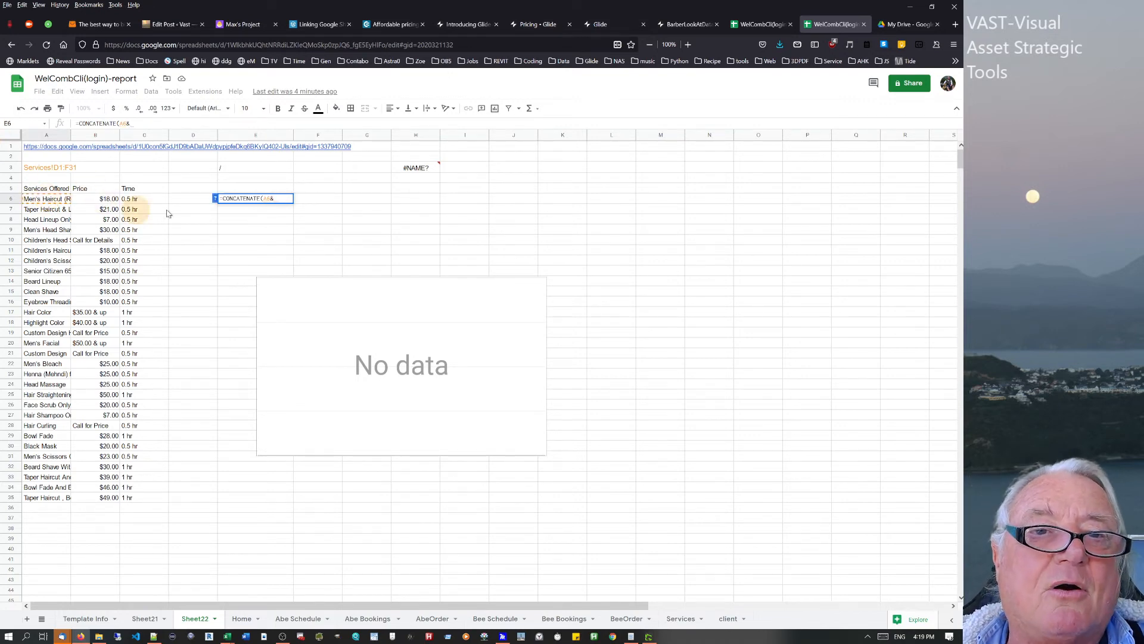
click(246, 170)
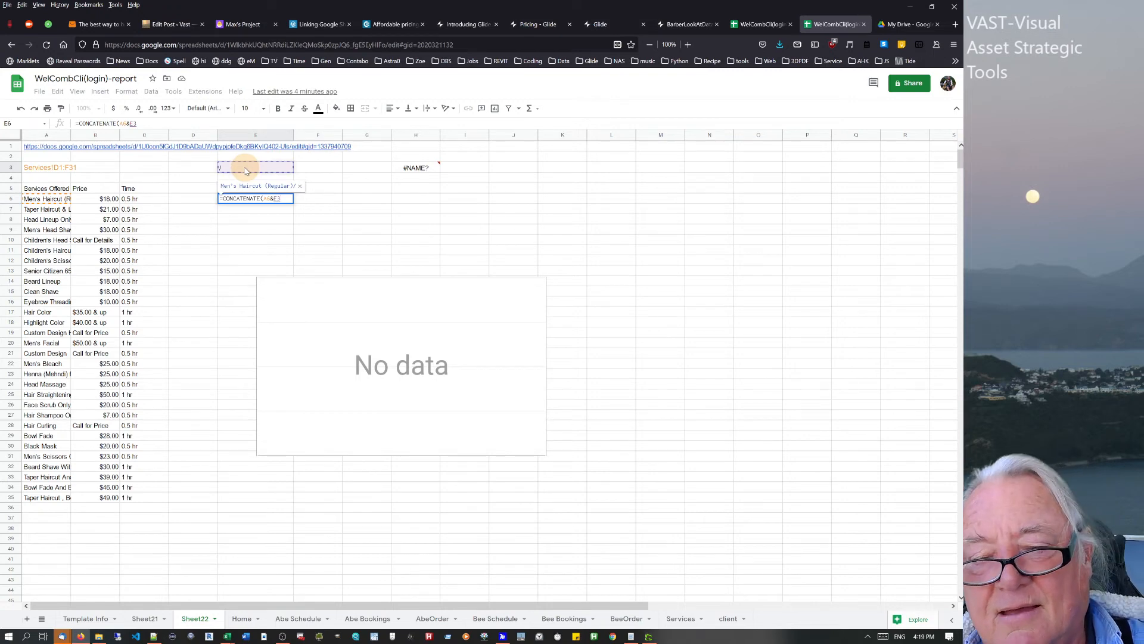
text(&)
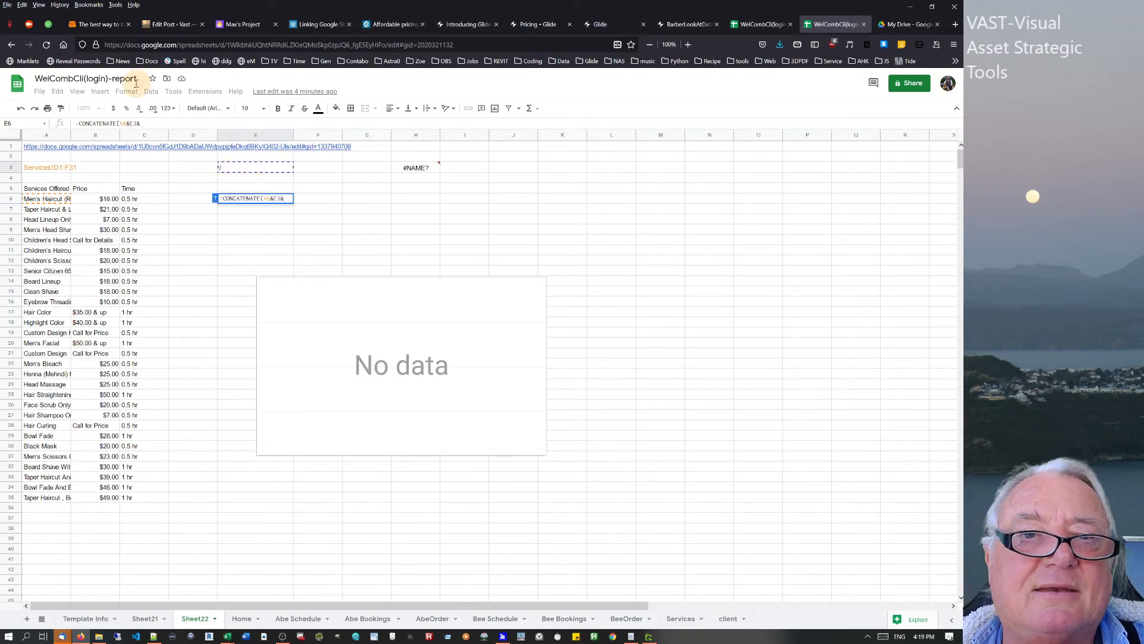
click(105, 201)
text(&)
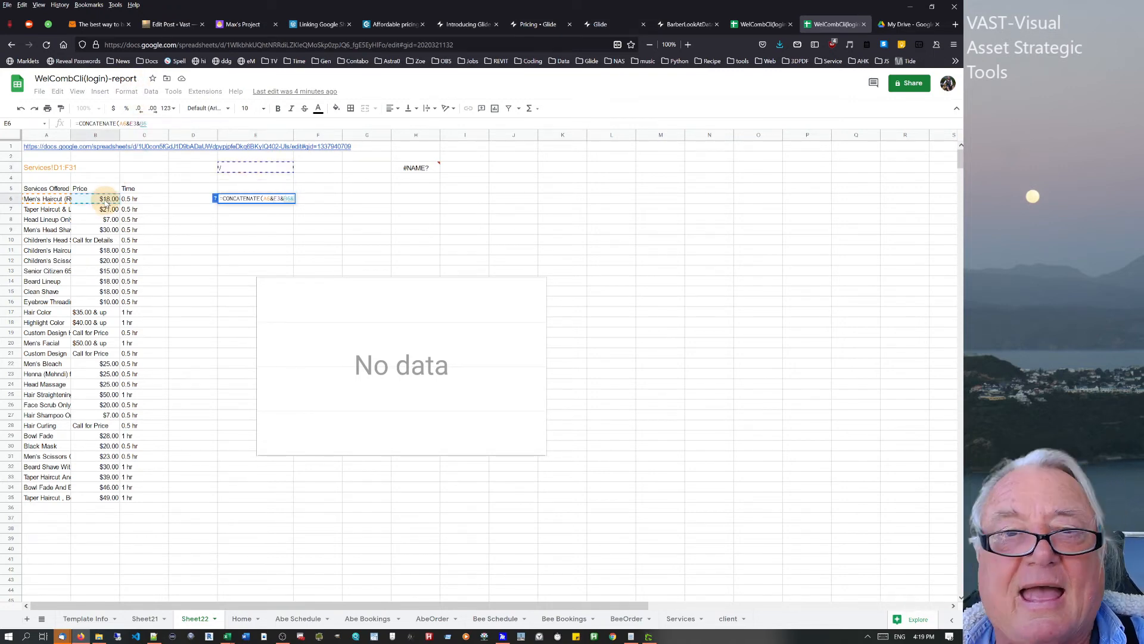
click(224, 168)
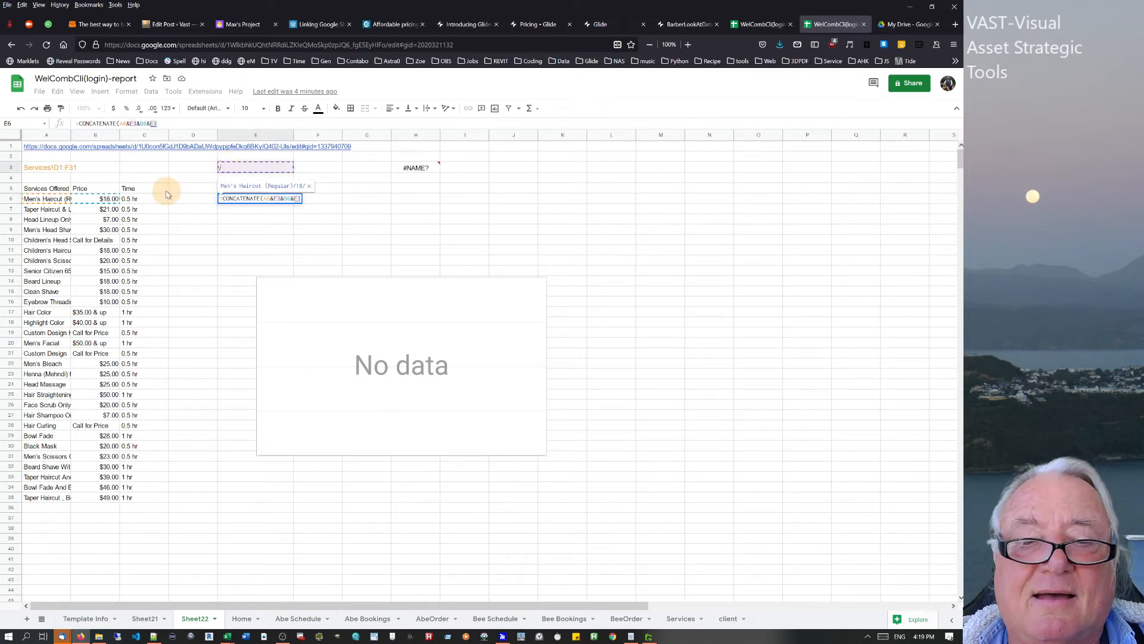
text(&)
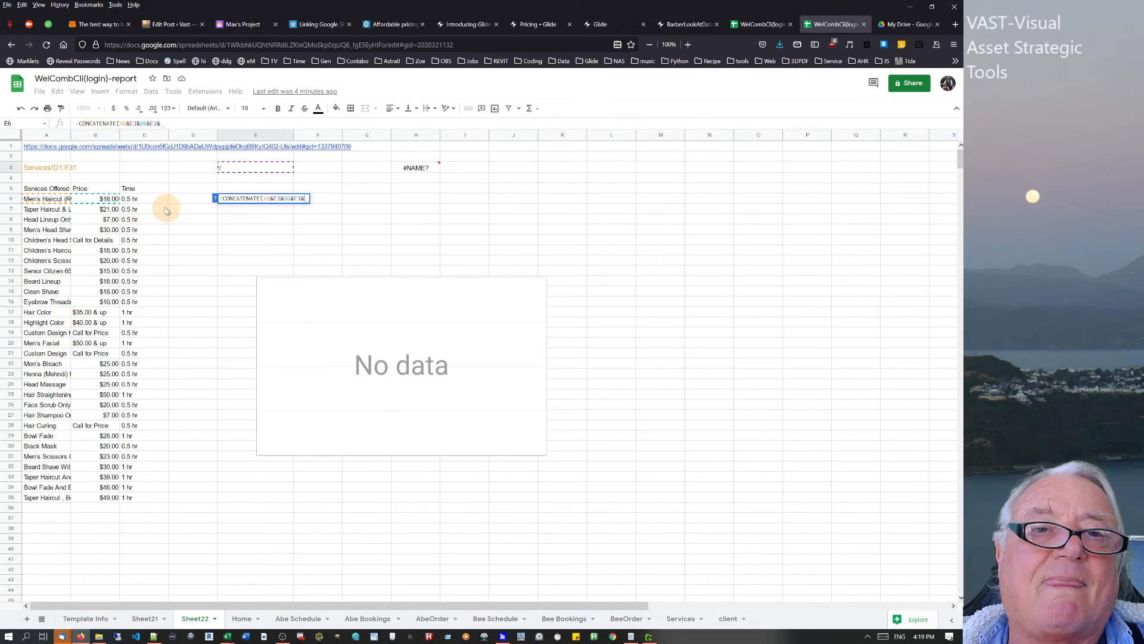
click(156, 204)
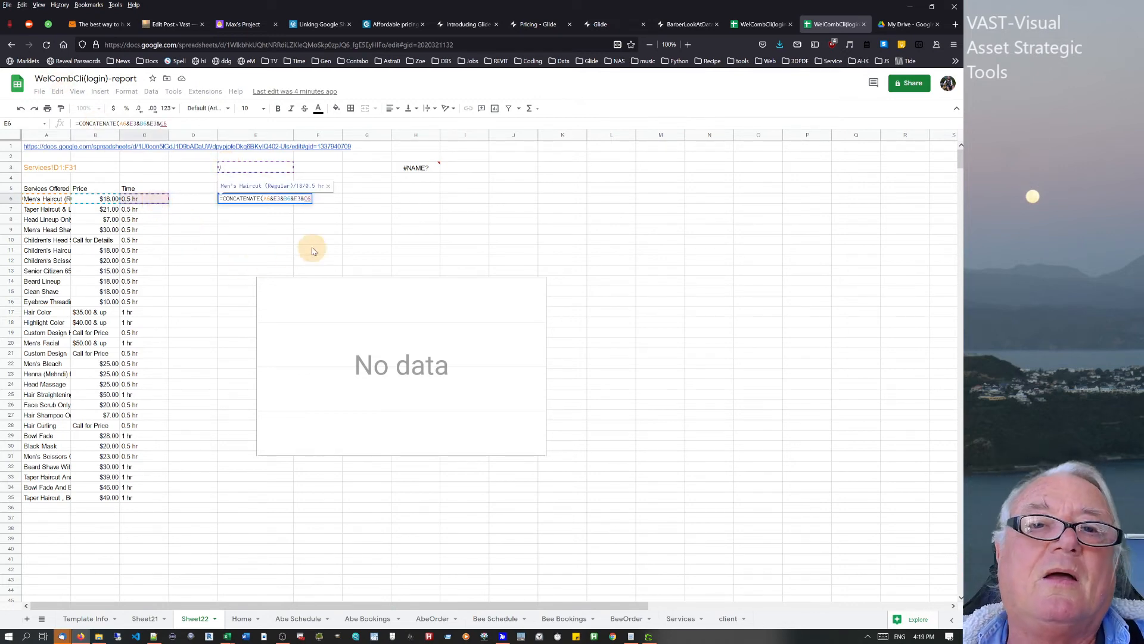
key(Return)
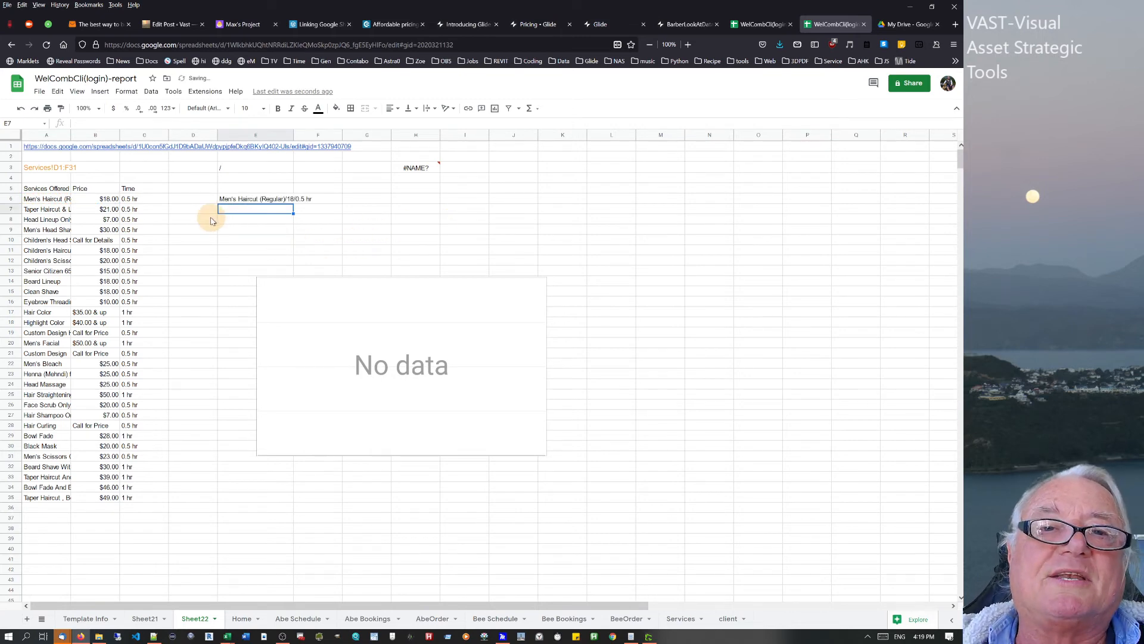
- Replace the separator in cell E3 with "--", extending it to "-- --"
click(226, 170)
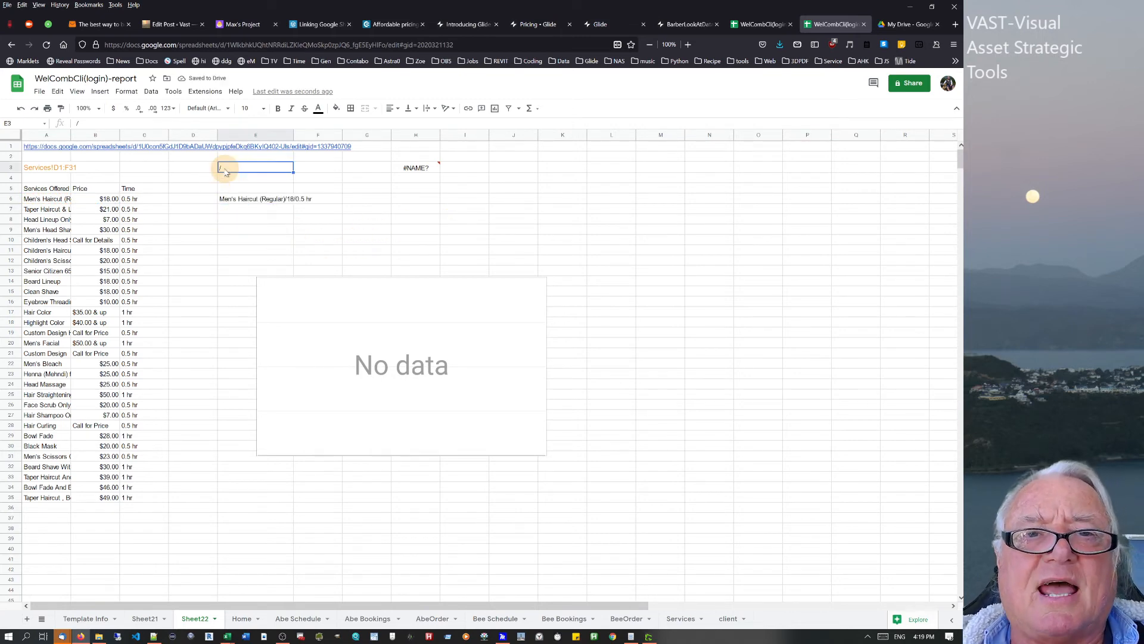
text(--)
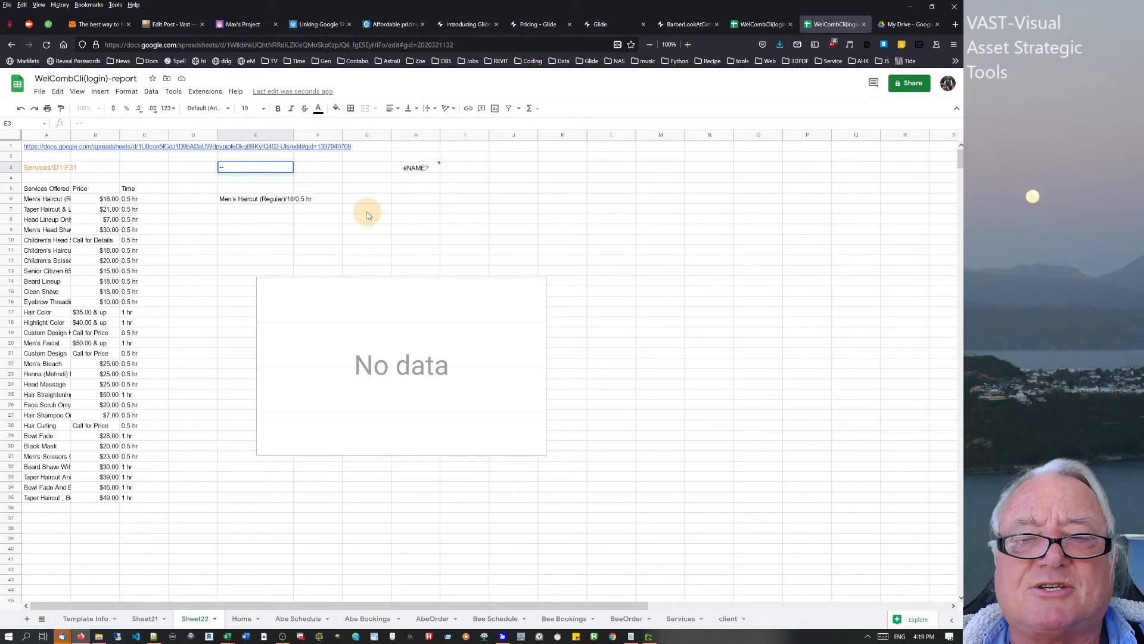
key(Return)
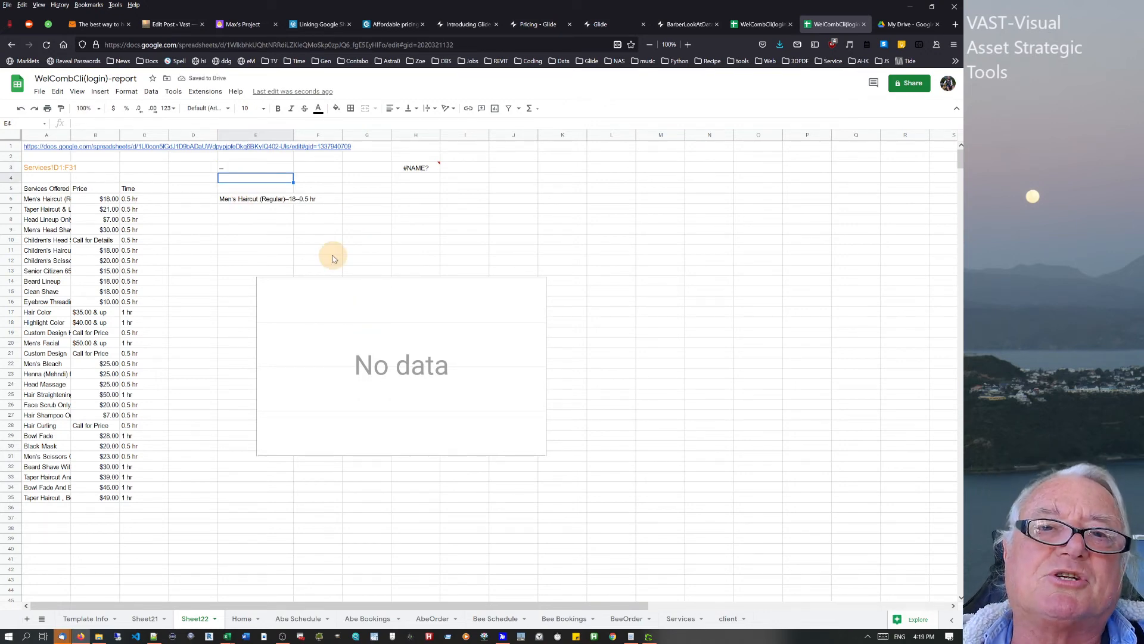
click(246, 171)
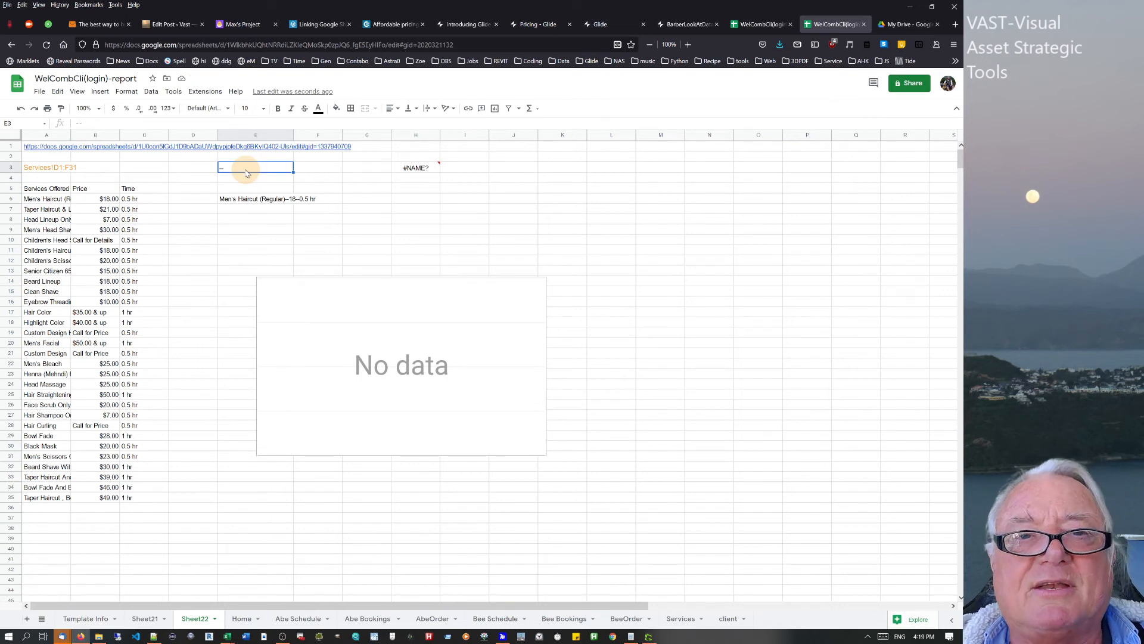
click(197, 124)
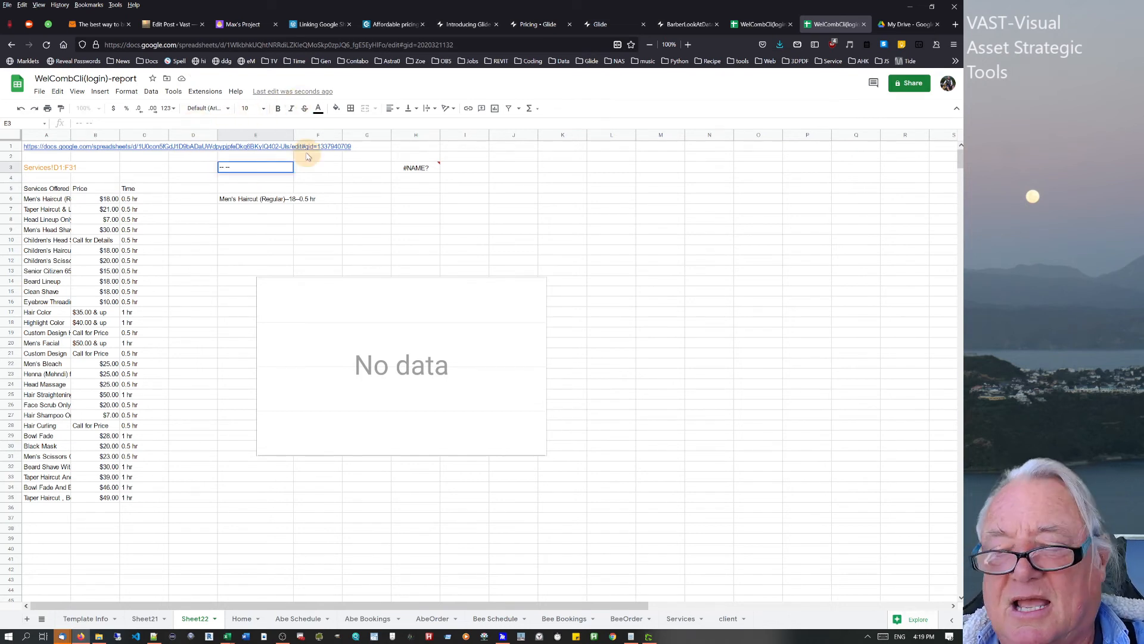
key(Return)
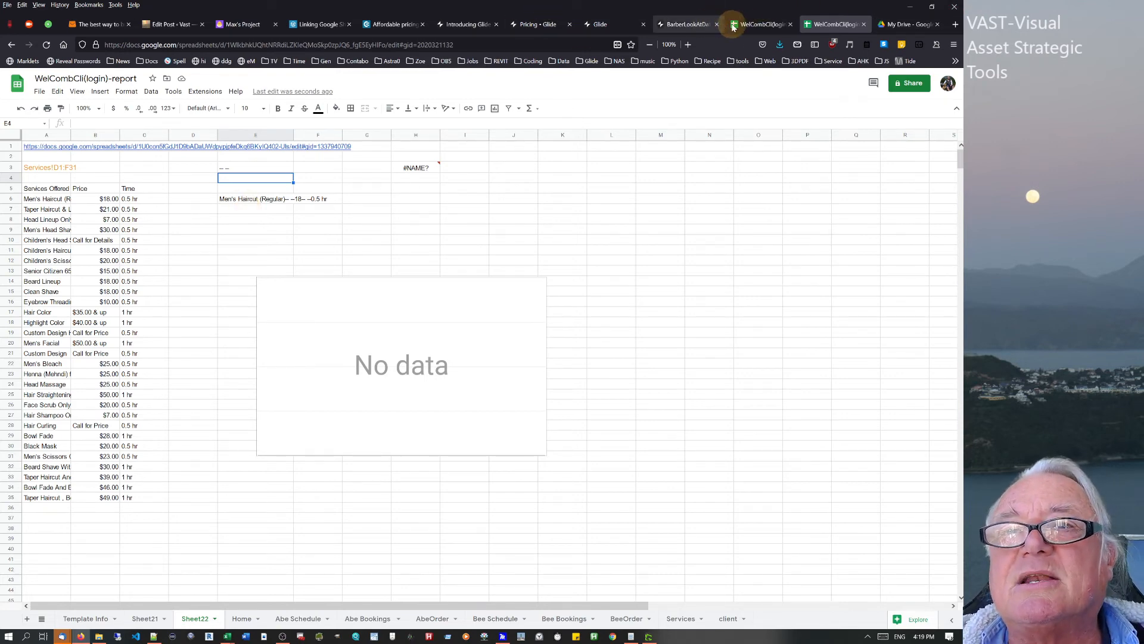
- In the BarberLookAtData builder, decline adding components for new columns and view booking details, including Men's Haircut (Regular), returning to the Abe Bookings list
click(701, 23)
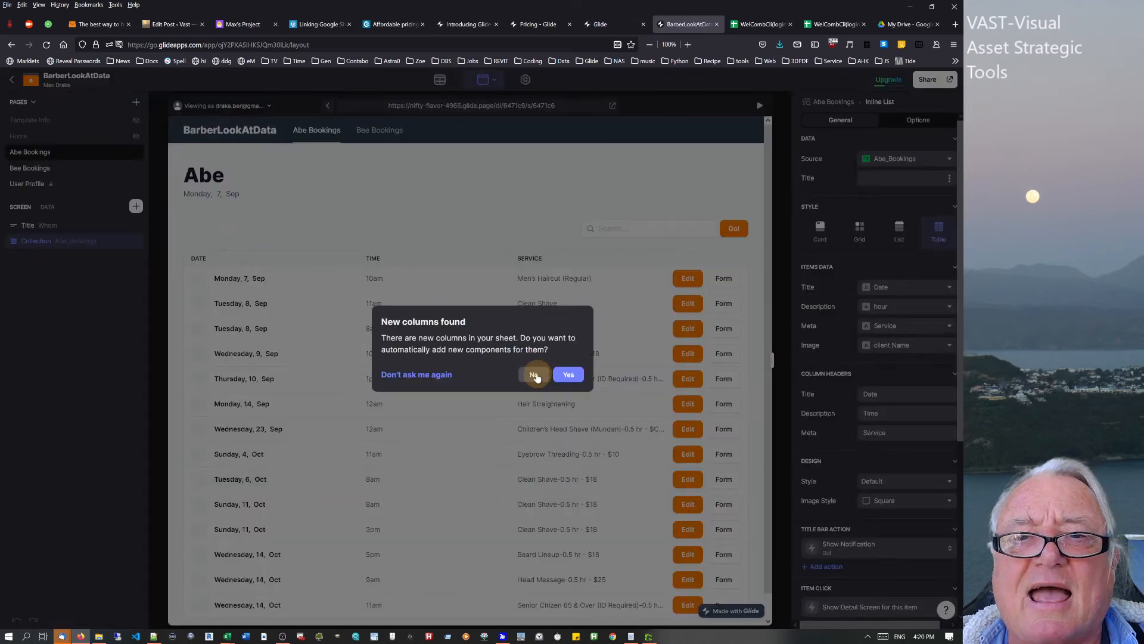
click(533, 374)
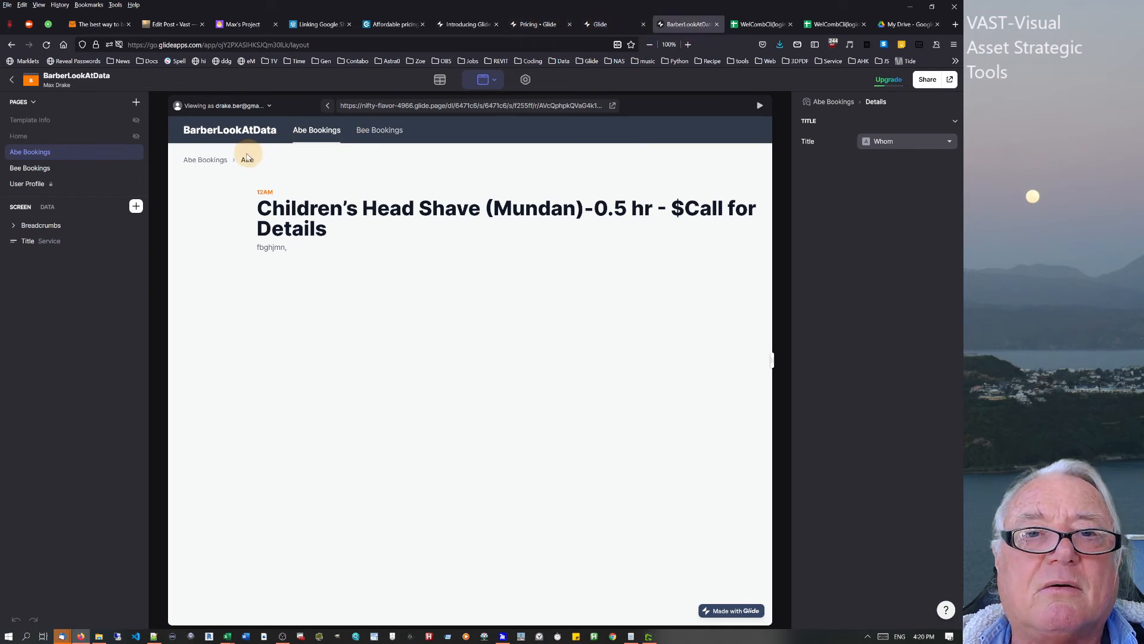
click(208, 163)
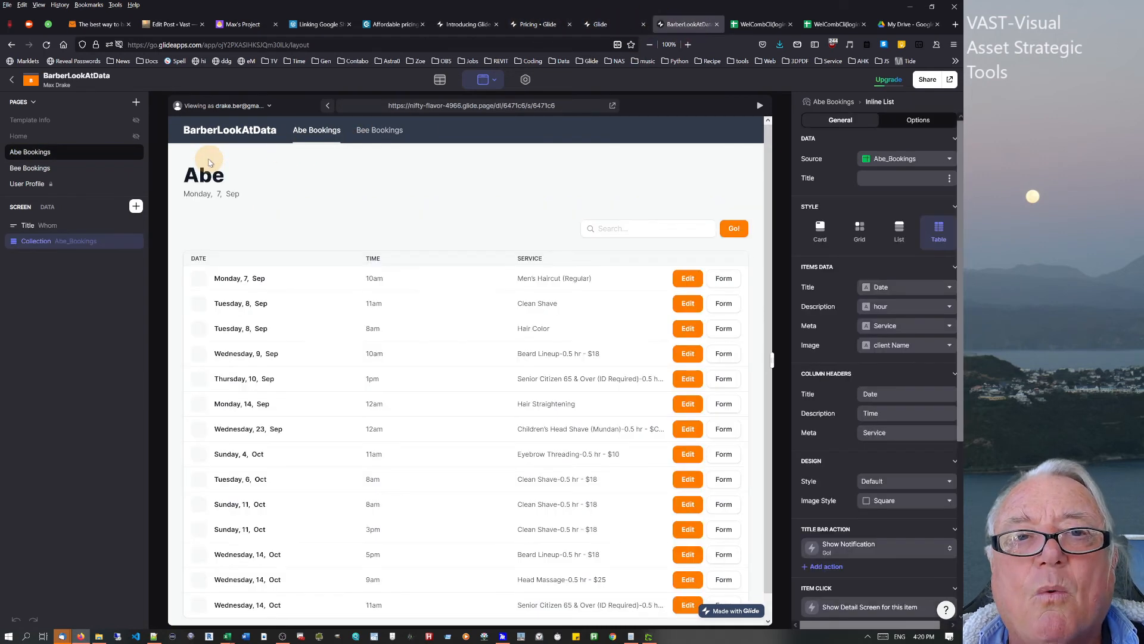
click(549, 277)
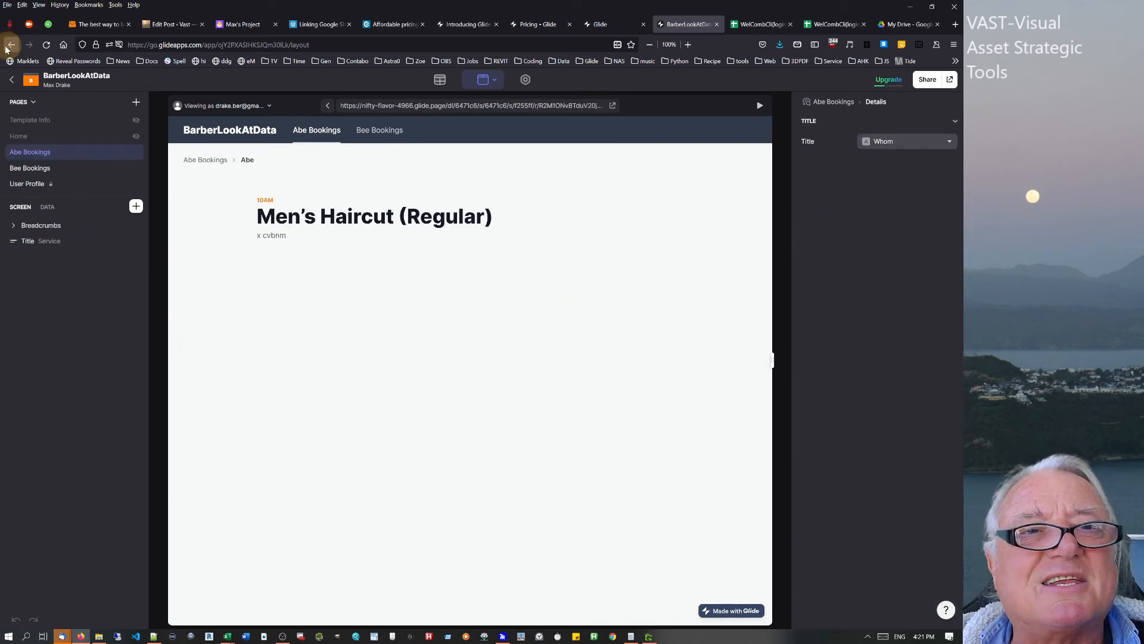
click(199, 162)
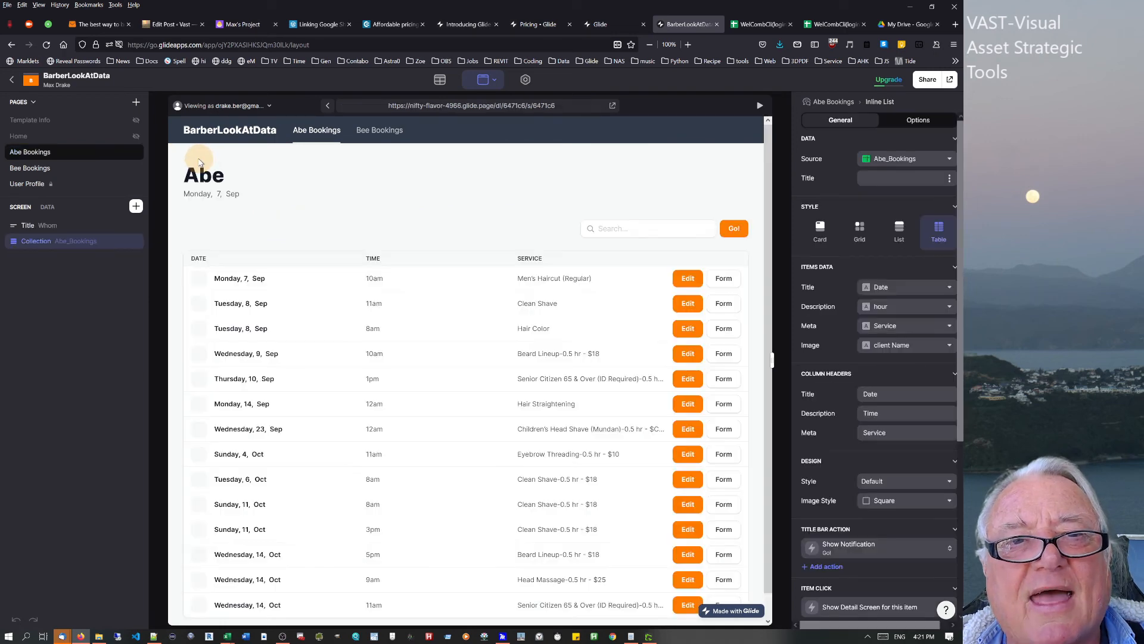
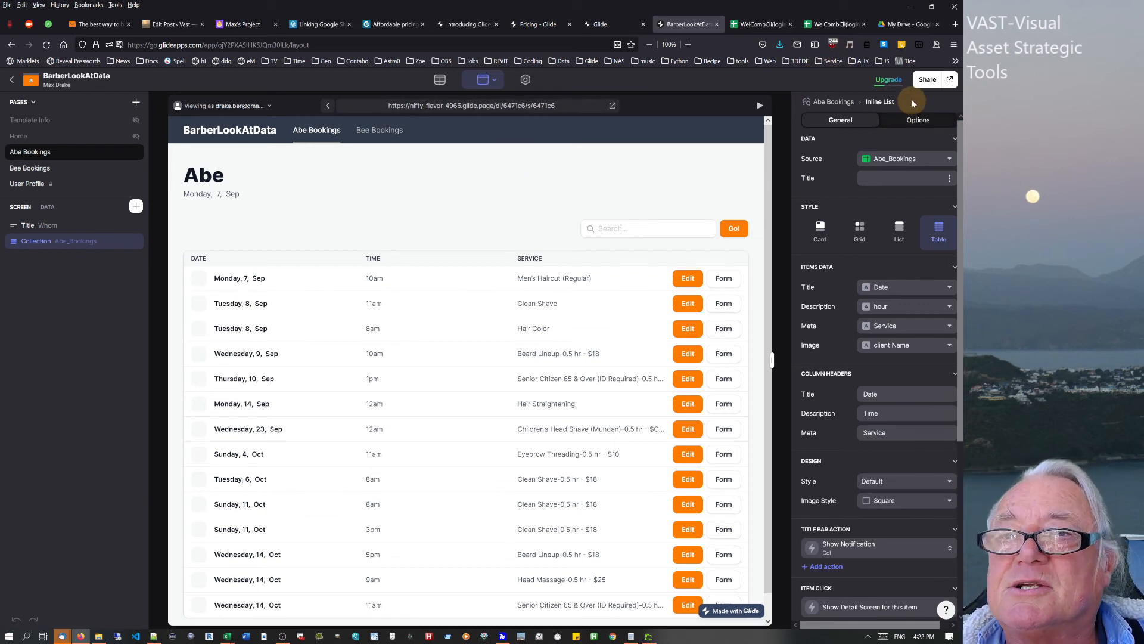
- Set the Abe Bookings table's in-app filter to Date and try it with Monday 7 Sep, Wednesday 9 Sep and Tuesday 8 Sep
click(917, 120)
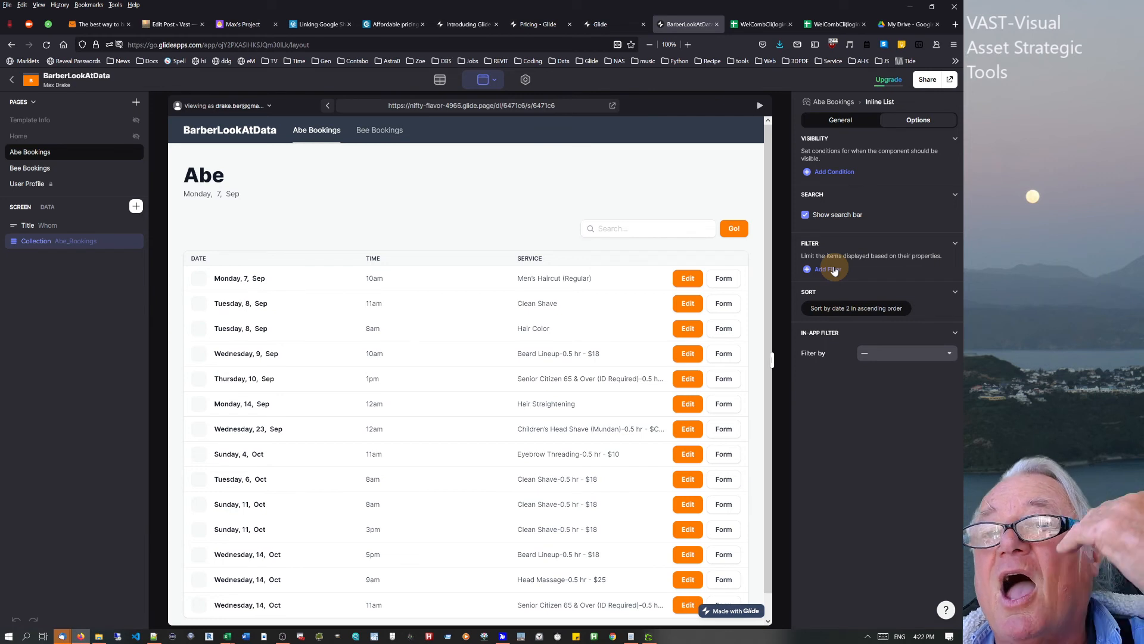
click(882, 360)
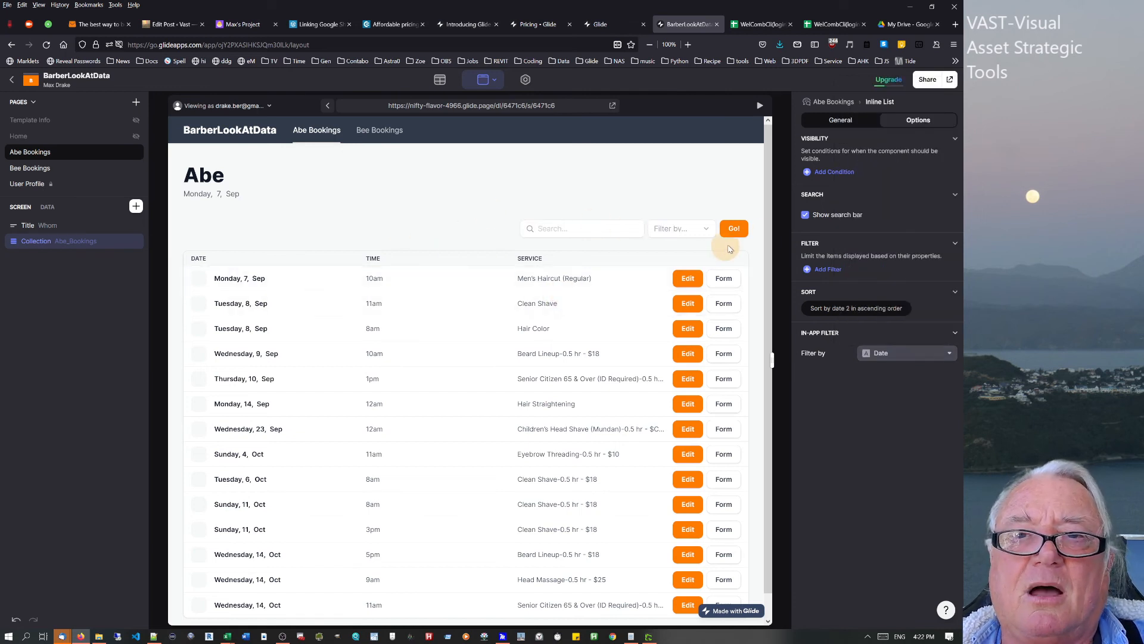
click(709, 233)
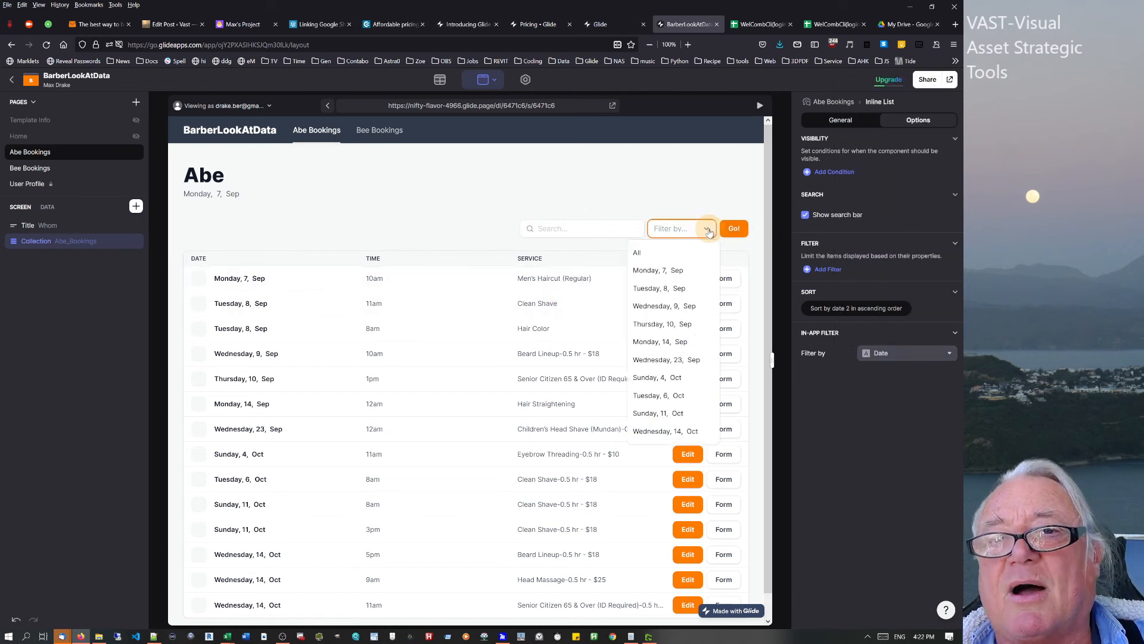
click(664, 271)
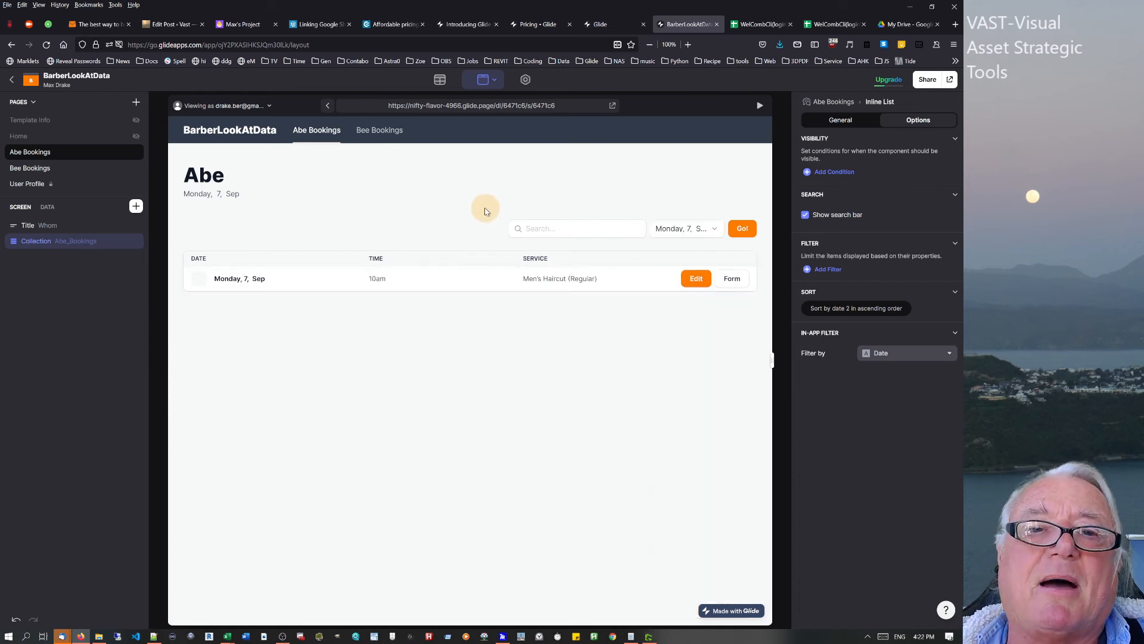
click(708, 233)
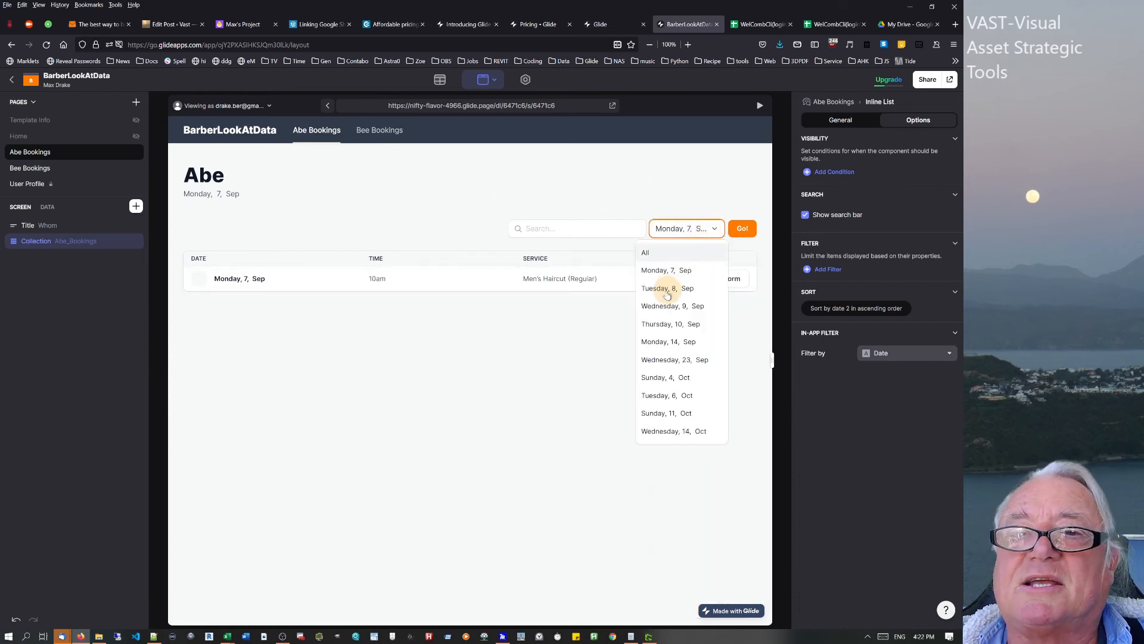
click(675, 304)
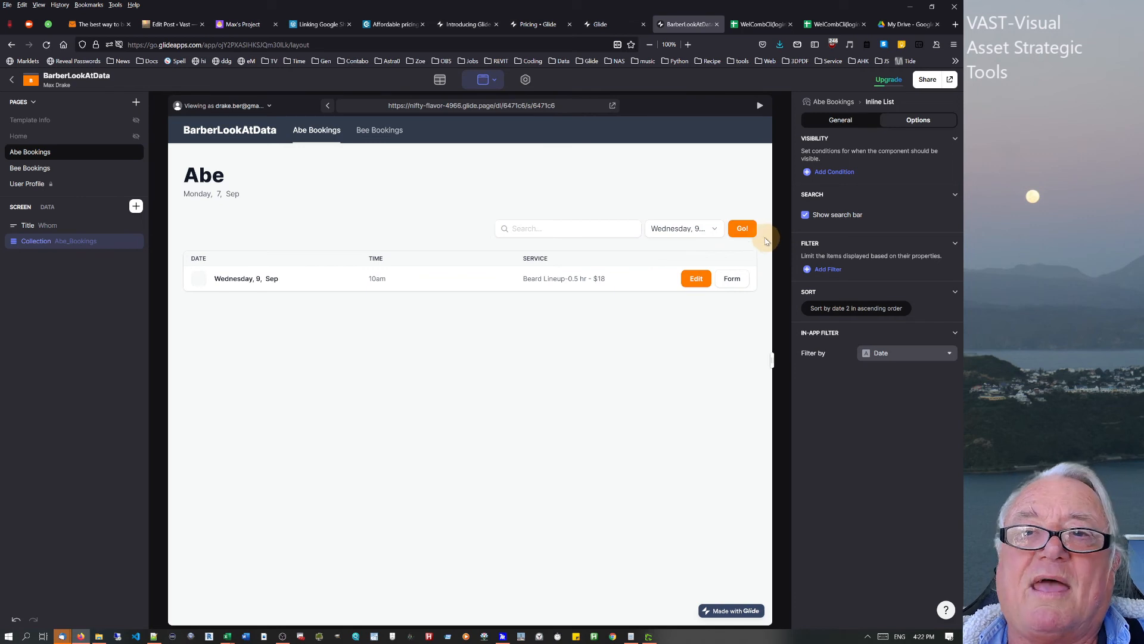
click(714, 229)
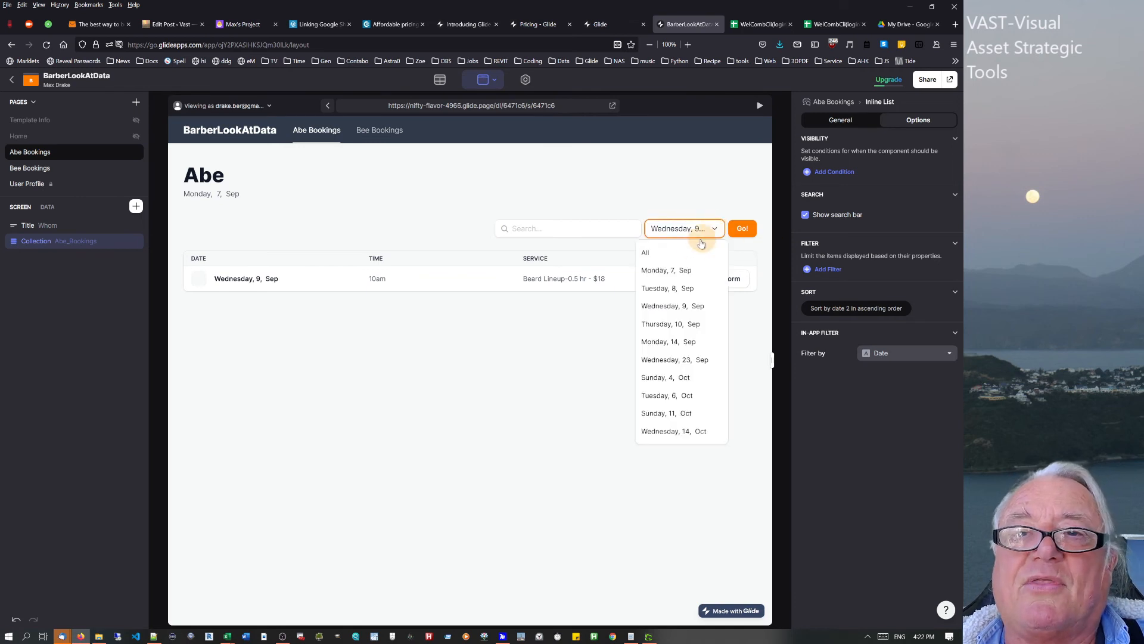
click(668, 290)
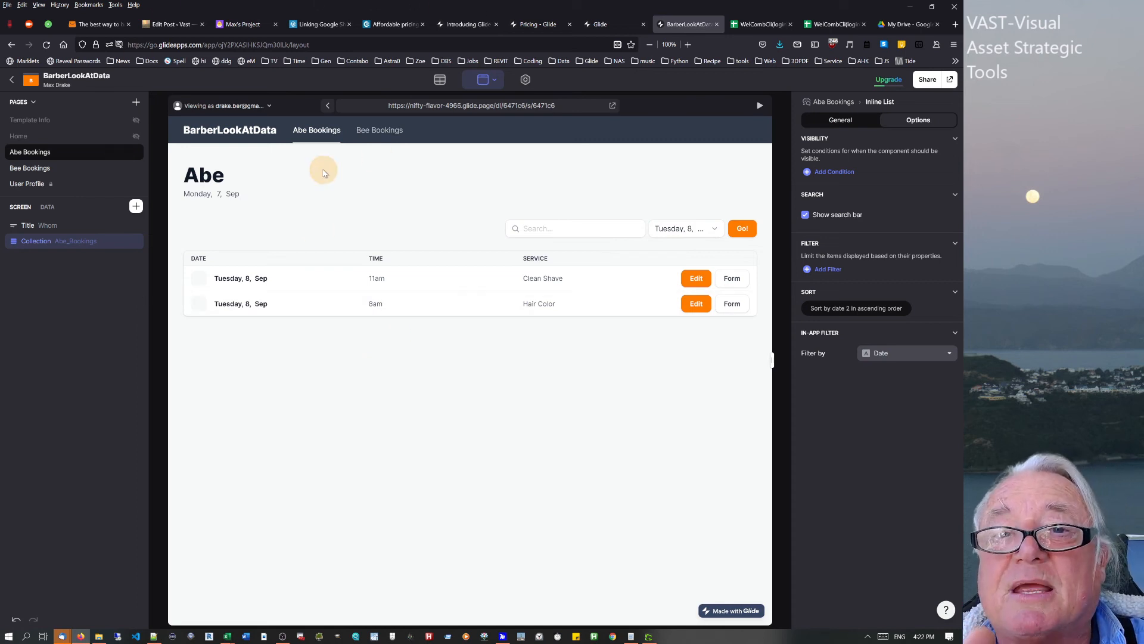
- Look over the builder's insertable components, review the report's Sheet22, and switch to the blog post editor
click(136, 205)
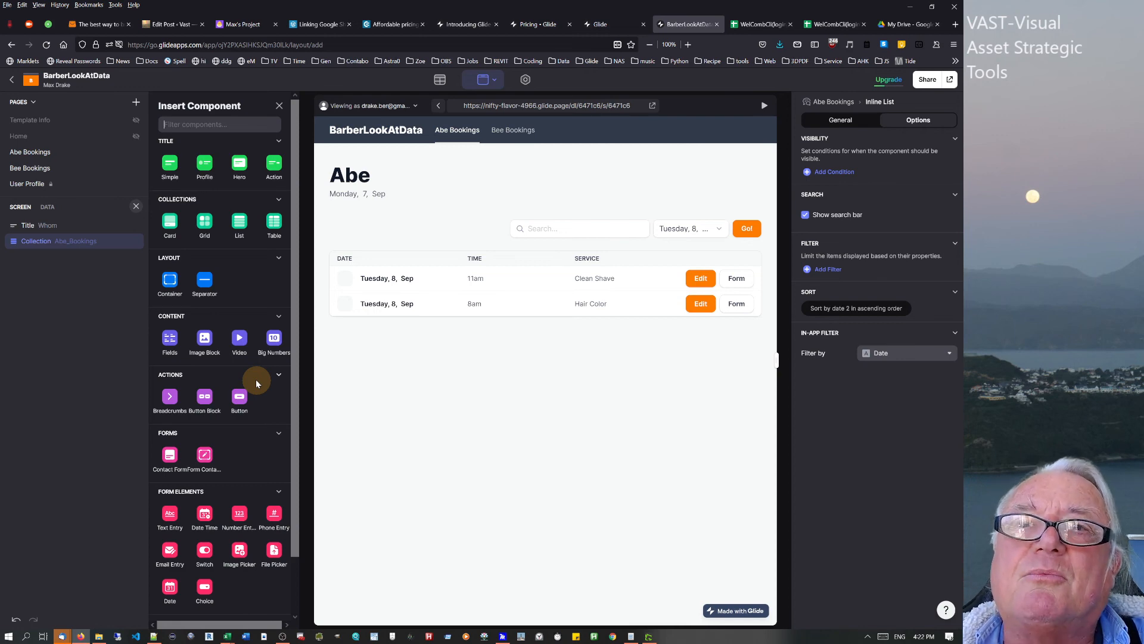
click(845, 27)
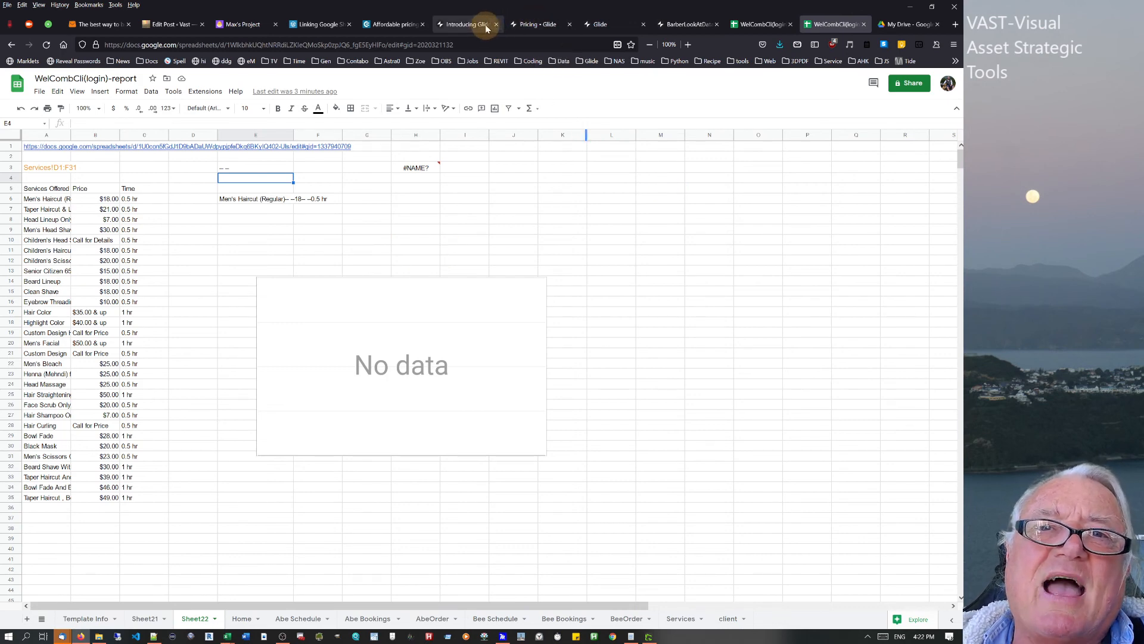
click(424, 261)
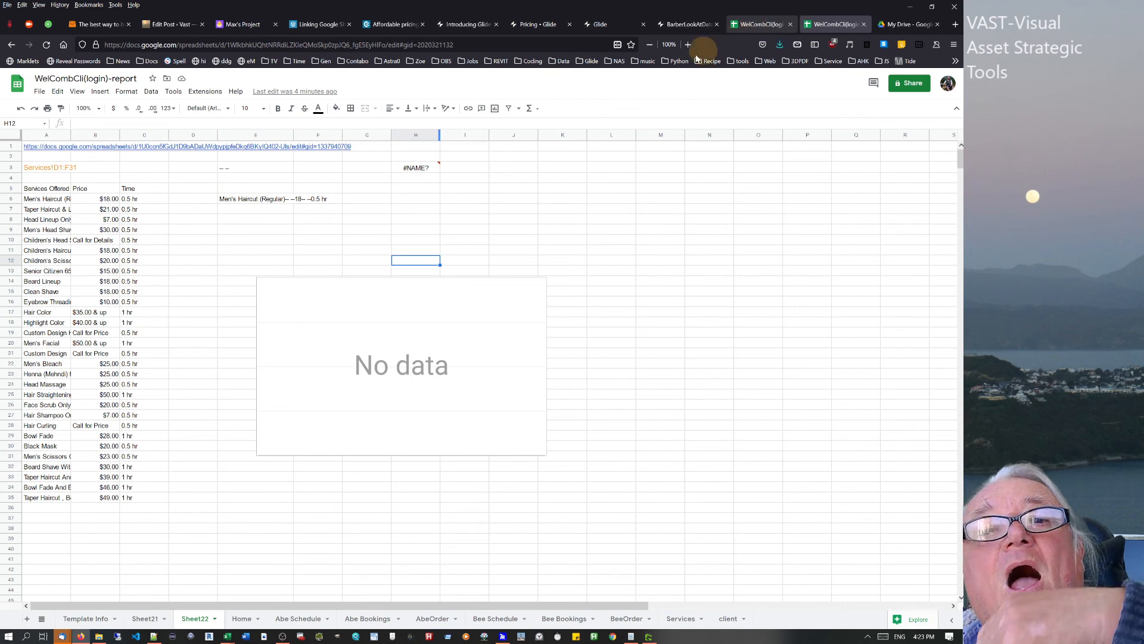
click(162, 20)
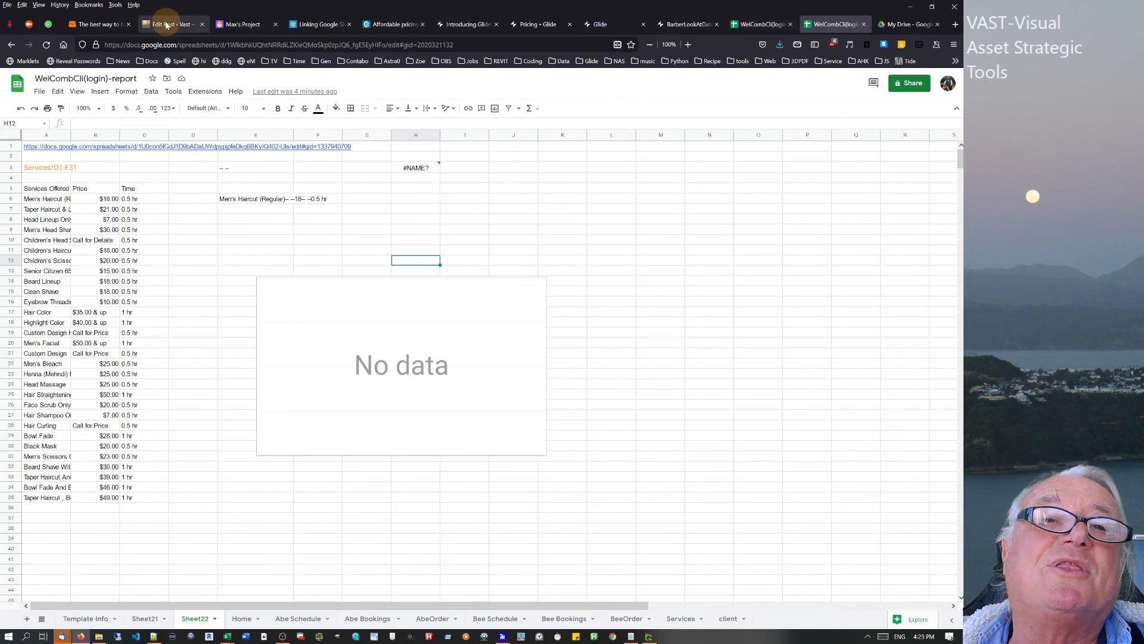
- Examine the collections, design and actions sections of the Introducing Glide Pages article, and return to the start of the "Glide Pages -First look" post in WordPress
scroll(173, 250, up, 10)
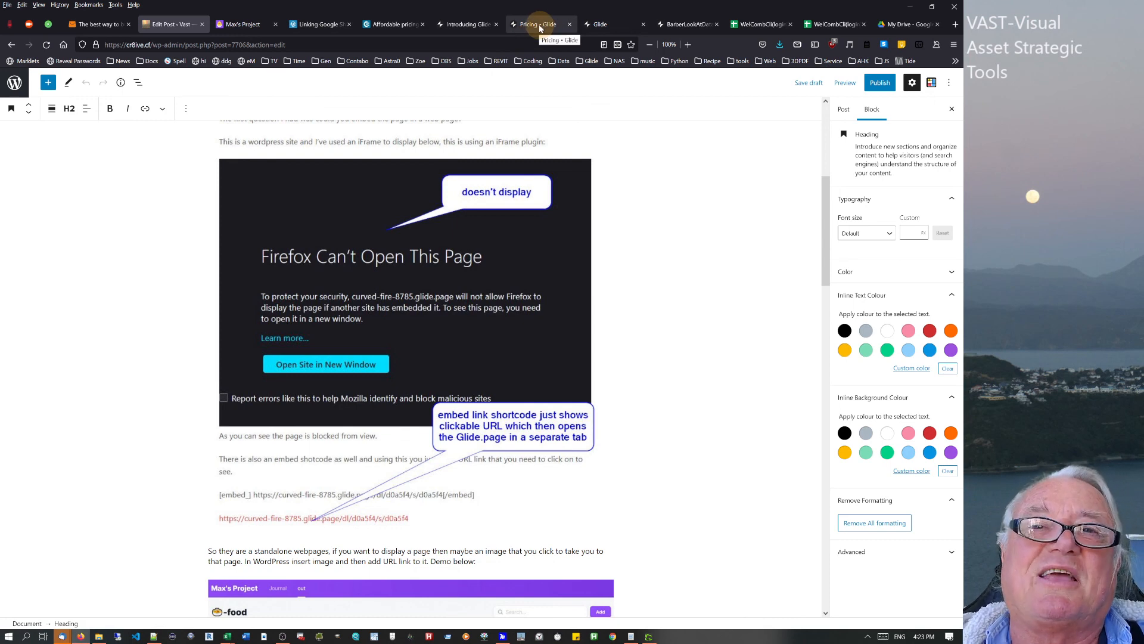
click(474, 26)
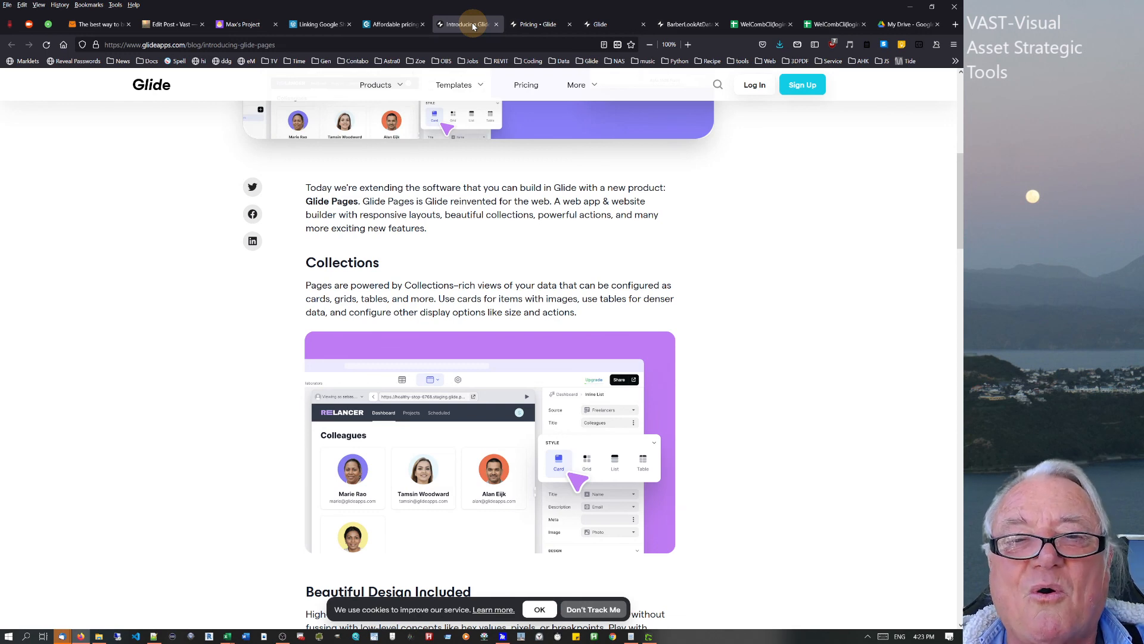
scroll(194, 237, down, 6)
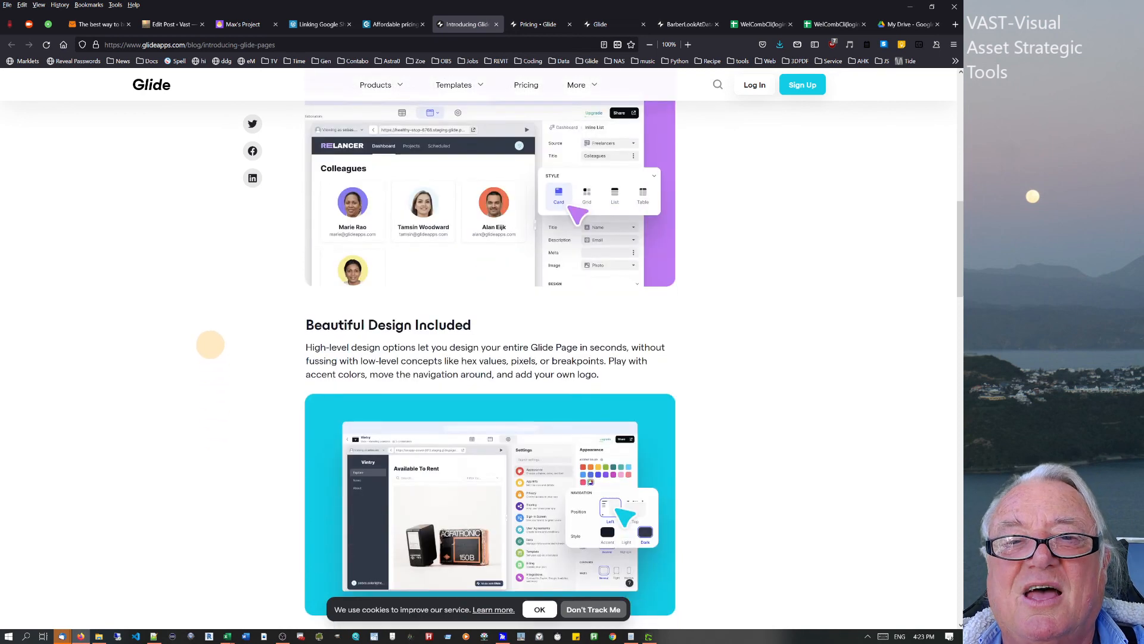
scroll(225, 474, down, 2)
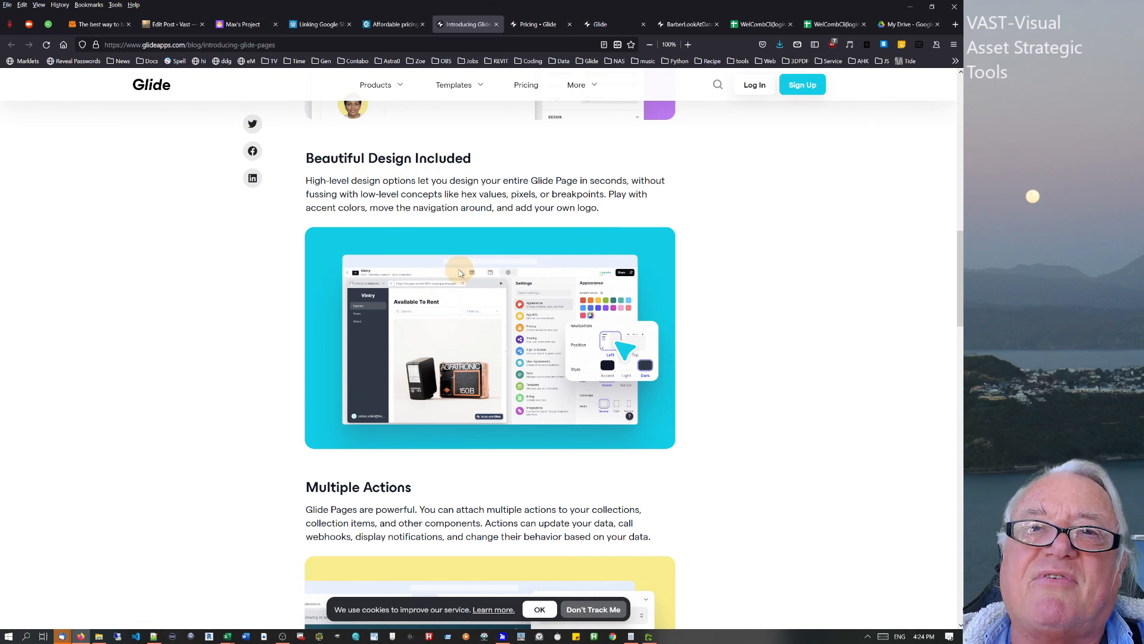
click(170, 24)
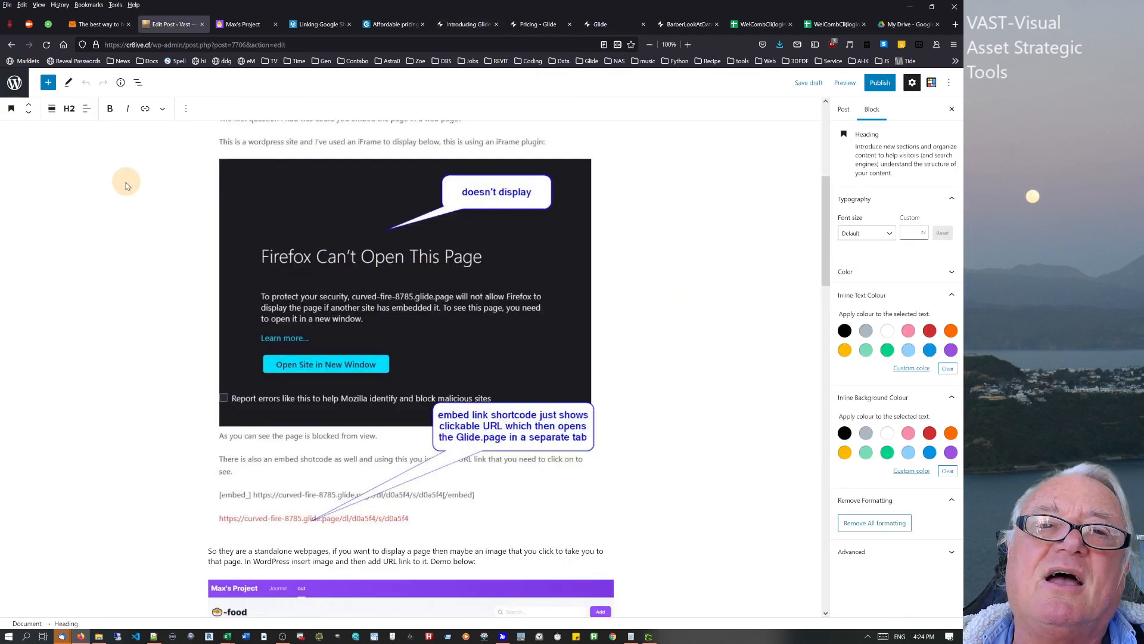
scroll(117, 202, up, 5)
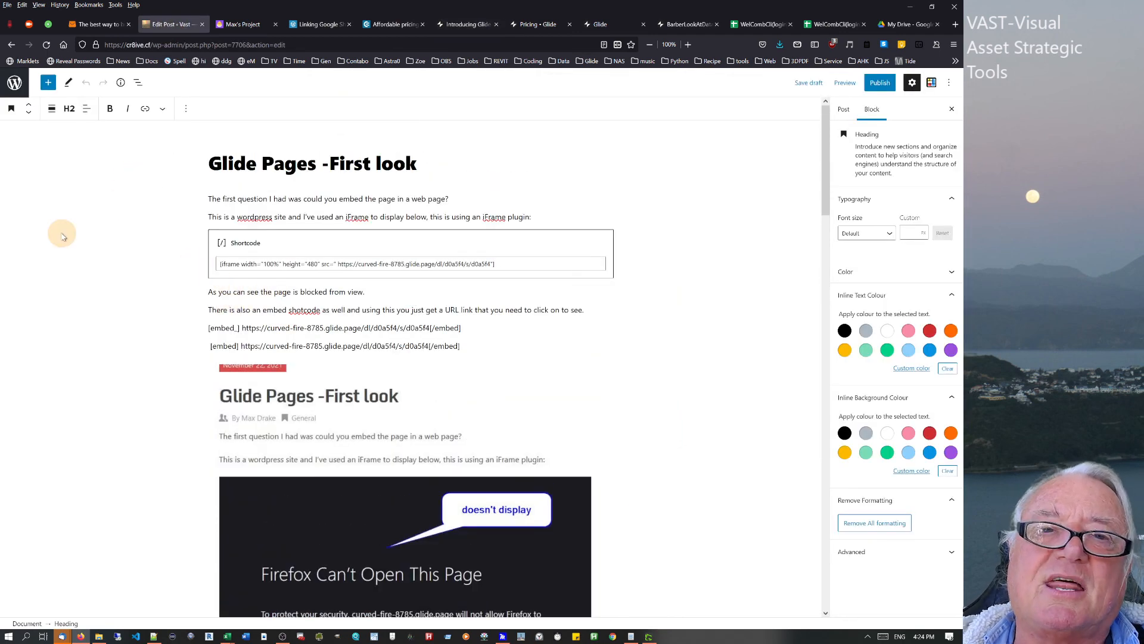